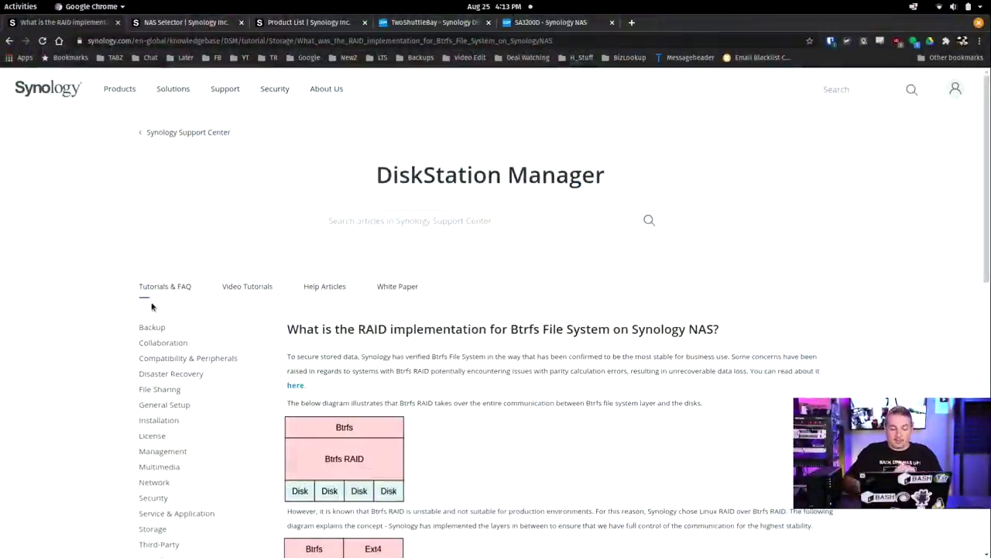
# Step: Scroll down through the Btrfs RAID article in the Knowledge Center
pyautogui.scroll(-3, 152, 307)
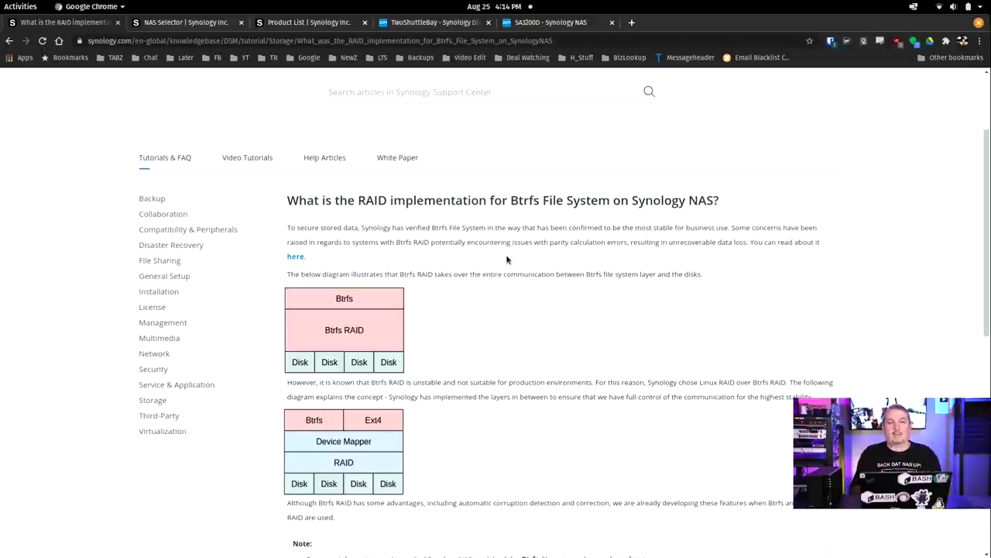
pyautogui.scroll(-3, 507, 259)
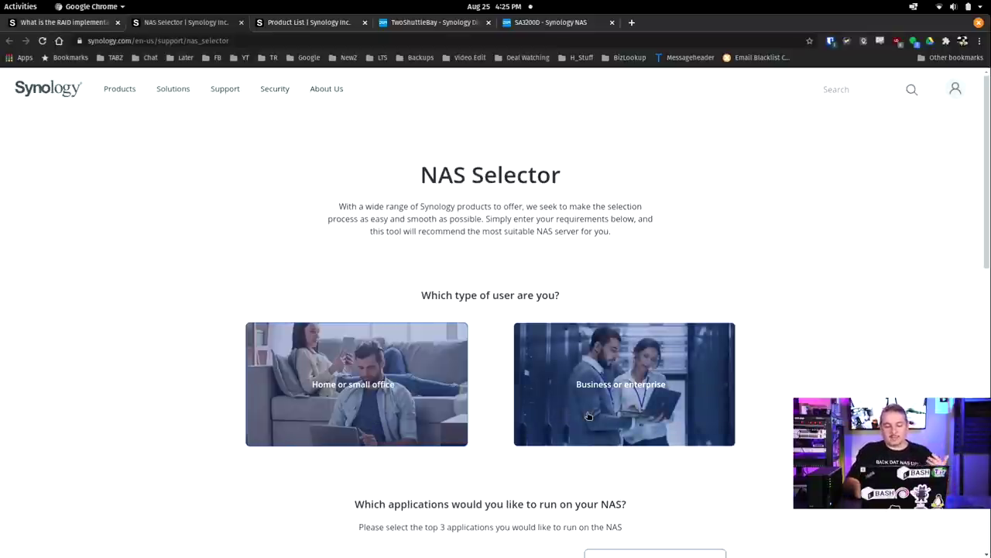
# Step: Choose File server, Data backup and Storage for virtualization as the NAS applications
pyautogui.scroll(-5, 588, 416)
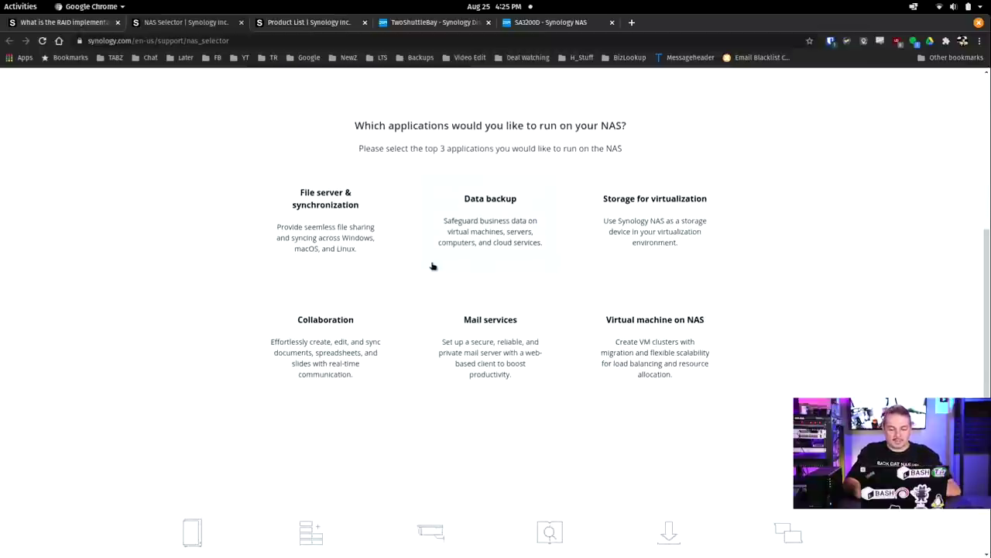
pyautogui.click(379, 251)
pyautogui.click(493, 249)
pyautogui.click(631, 267)
pyautogui.click(635, 323)
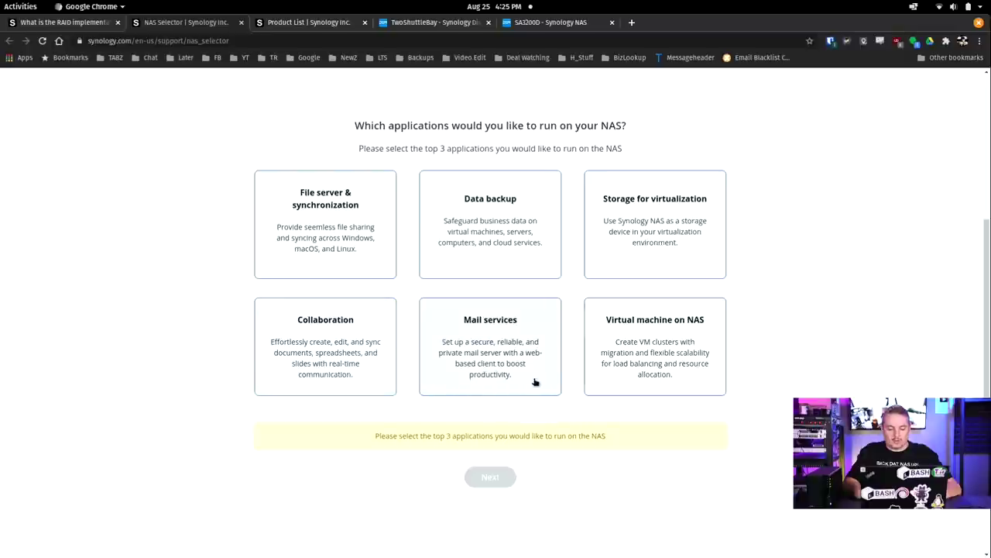
pyautogui.click(343, 343)
pyautogui.click(502, 347)
pyautogui.click(644, 369)
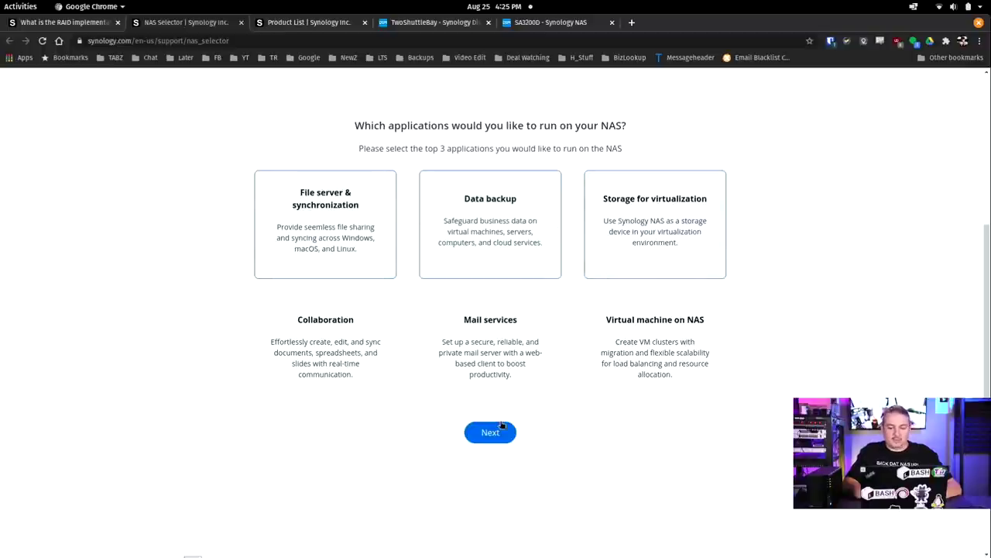
pyautogui.click(612, 251)
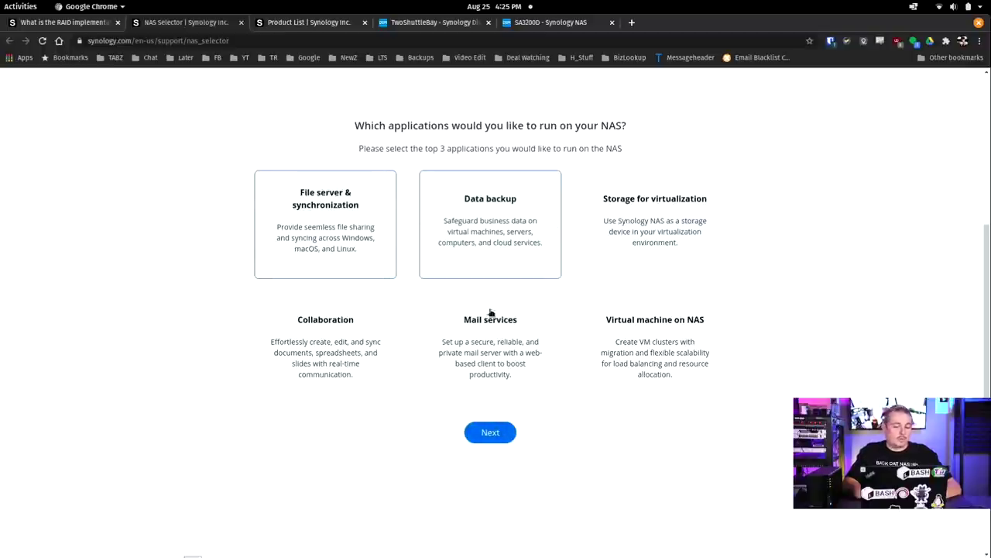
pyautogui.click(350, 353)
pyautogui.click(619, 231)
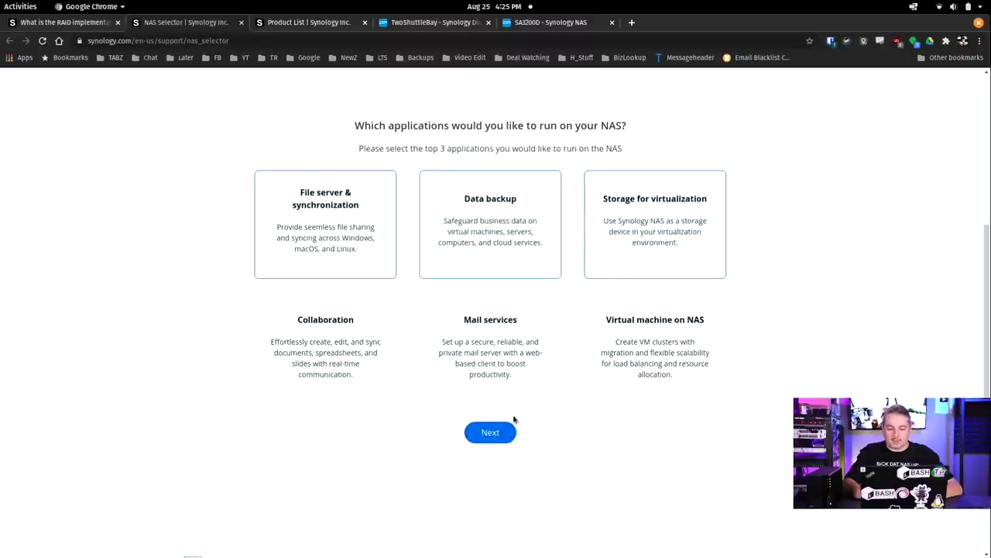
# Step: Answer 20 - 100 users and 100 or fewer connections, then go back to the applications question
pyautogui.click(492, 435)
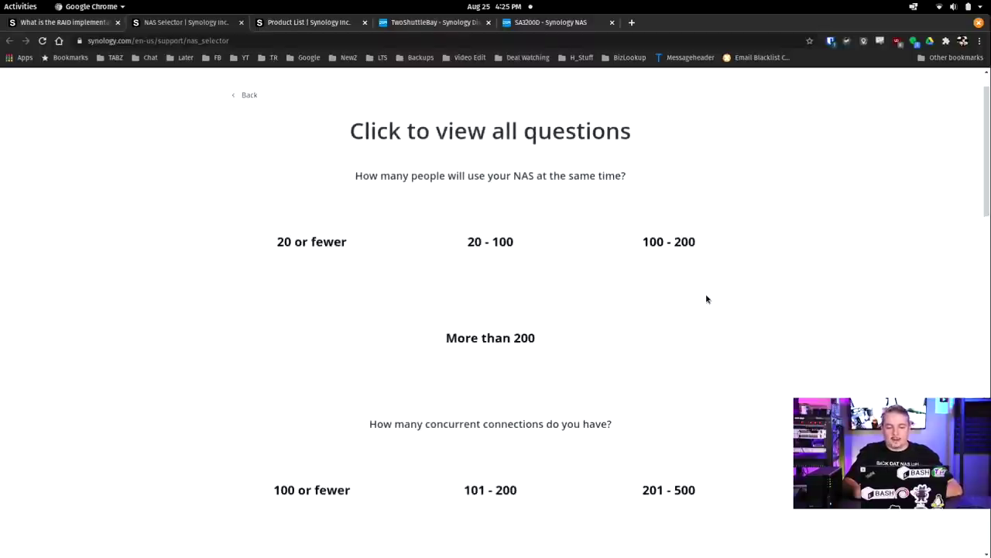
pyautogui.scroll(-2, 573, 316)
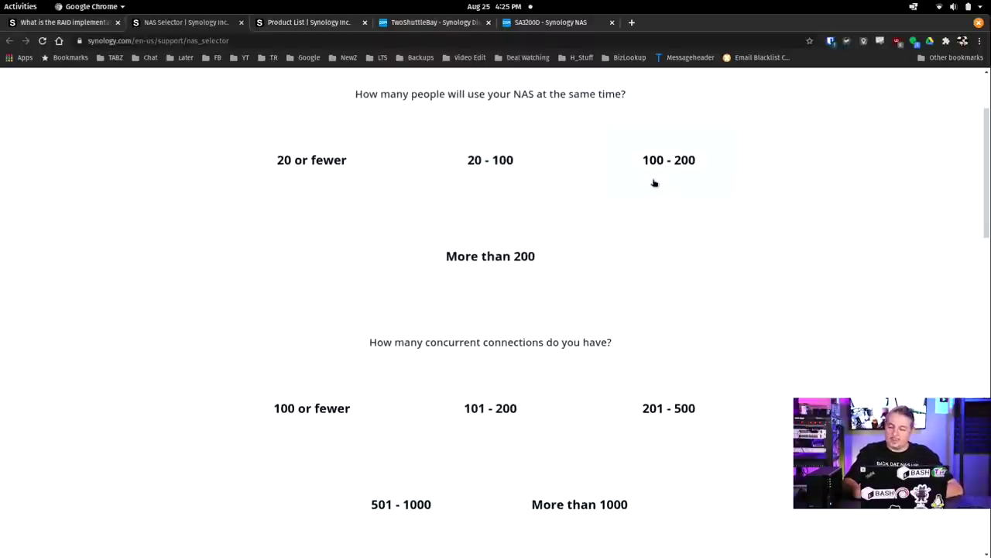
pyautogui.click(540, 182)
pyautogui.scroll(-3, 700, 264)
pyautogui.scroll(-2, 774, 280)
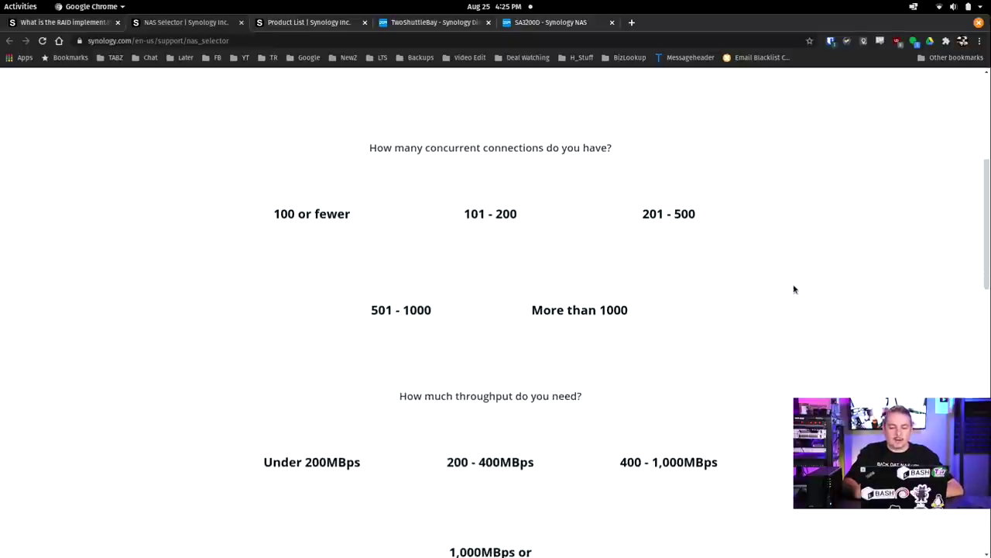
pyautogui.click(333, 219)
pyautogui.scroll(-4, 770, 293)
pyautogui.scroll(10, 770, 293)
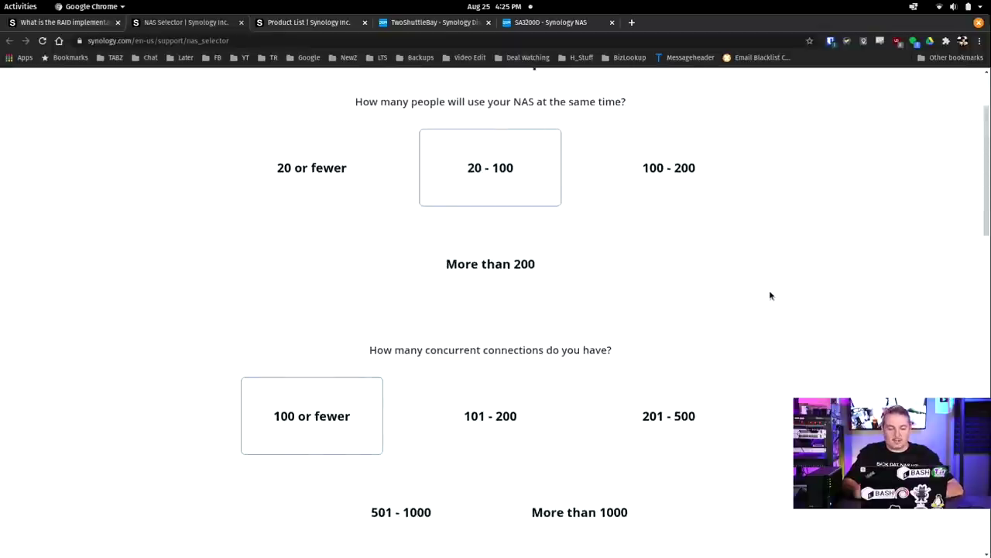
pyautogui.scroll(-15, 770, 295)
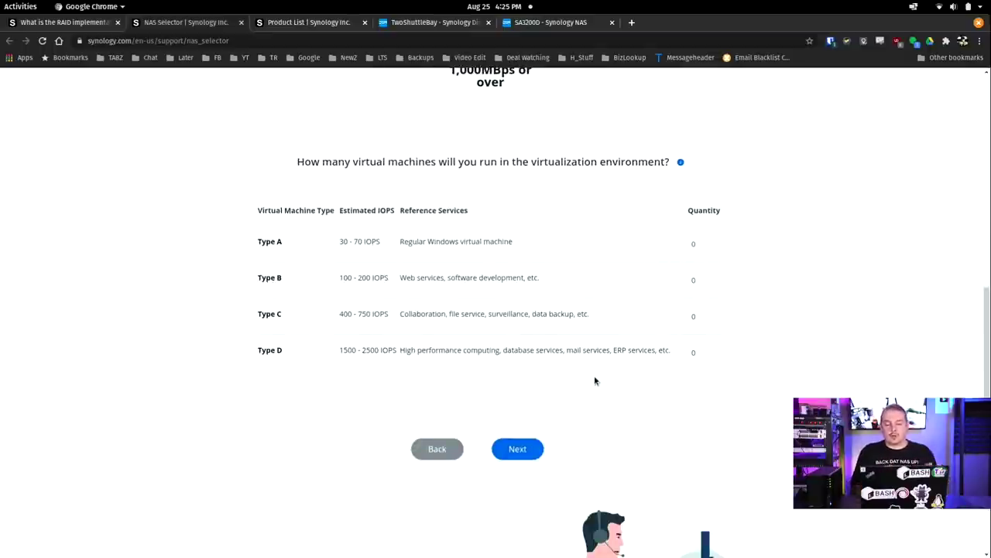
pyautogui.scroll(15, 595, 380)
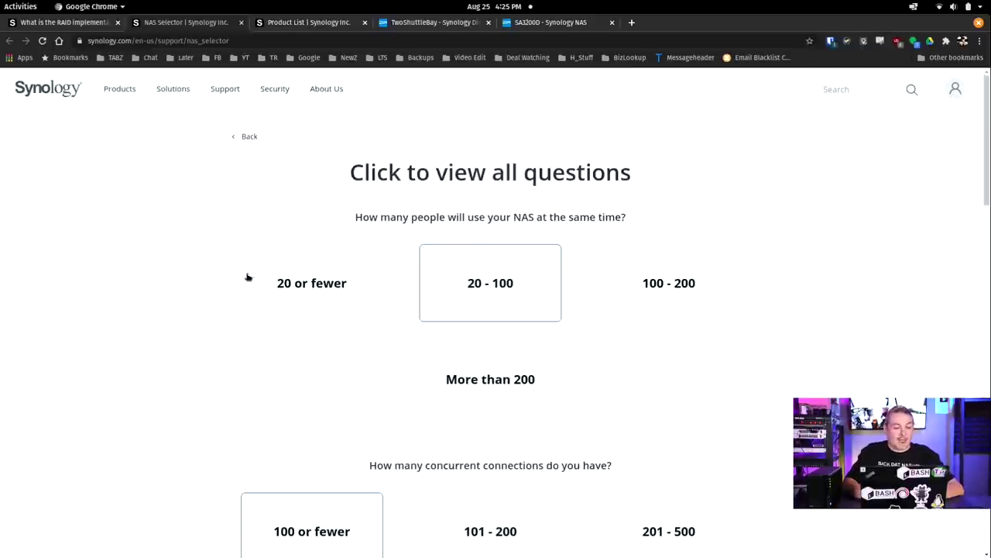
pyautogui.click(250, 137)
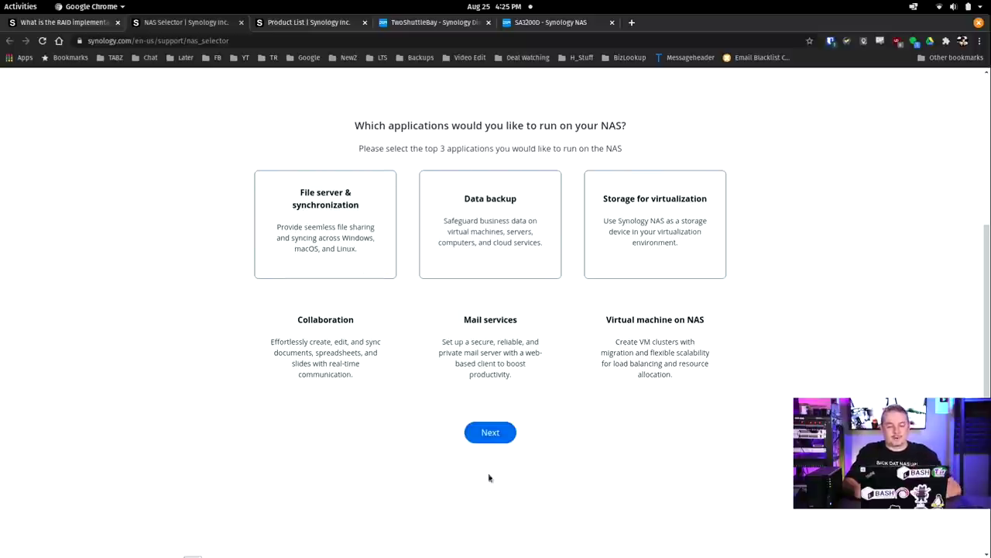
# Step: Select Productivity and Multimedia hub as the applications and continue
pyautogui.scroll(5, 480, 482)
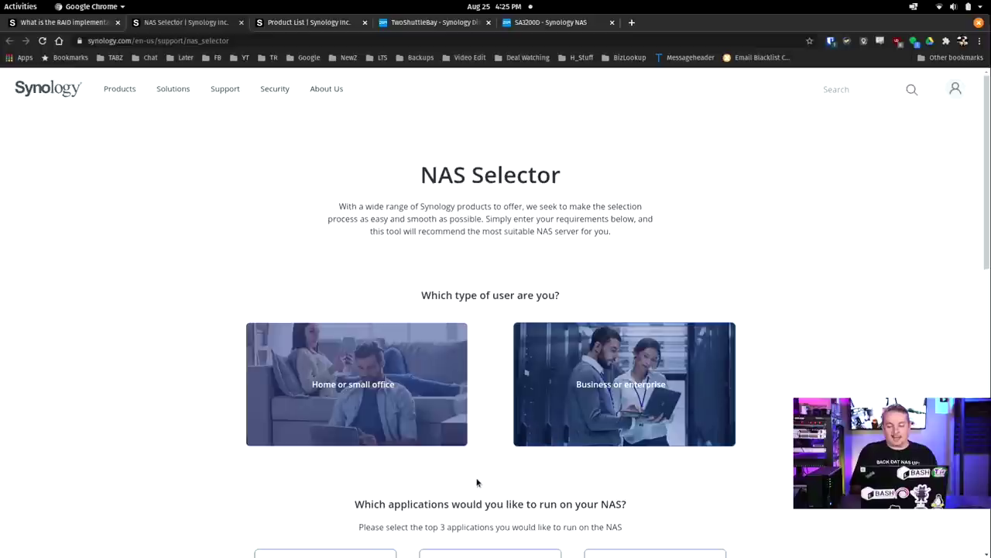
pyautogui.scroll(-5, 387, 384)
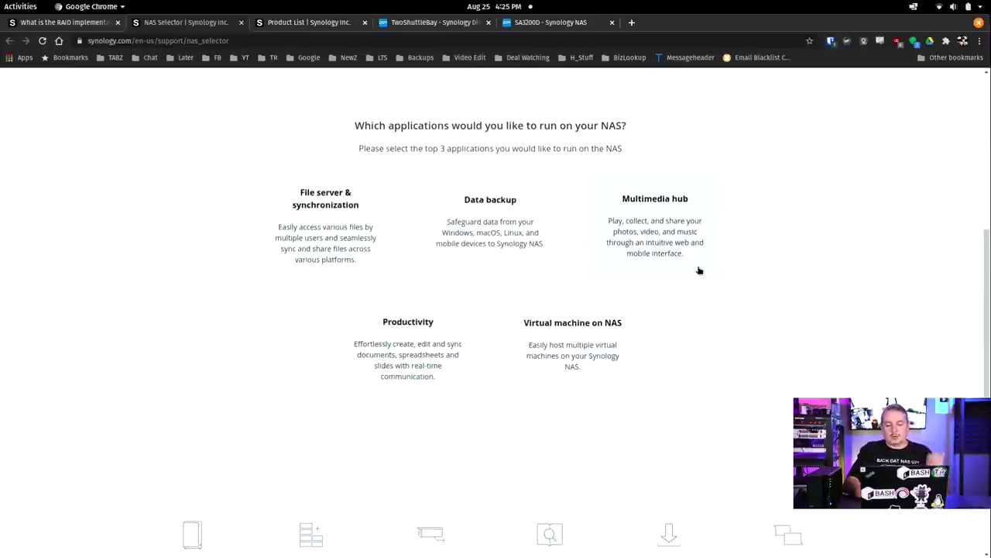
pyautogui.click(460, 332)
pyautogui.click(653, 259)
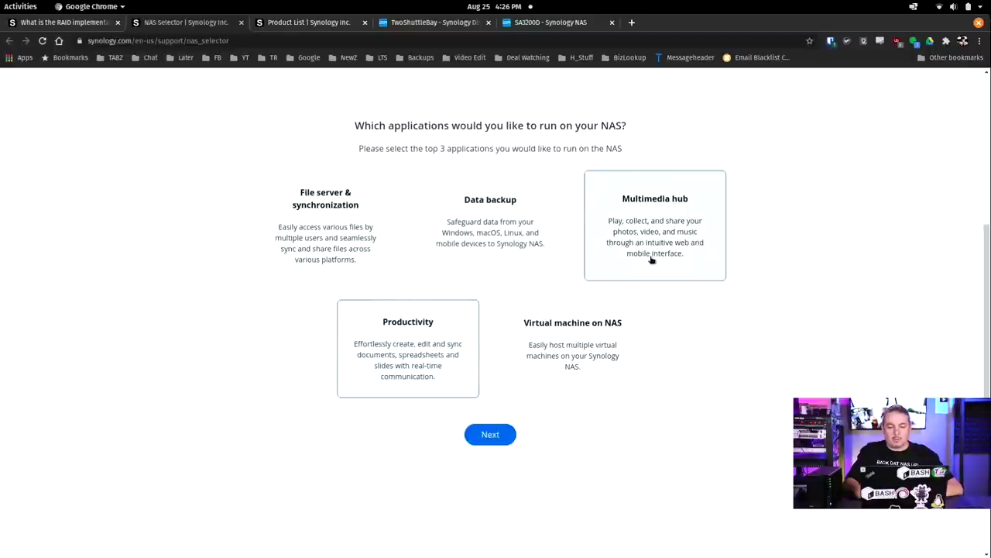
pyautogui.click(504, 443)
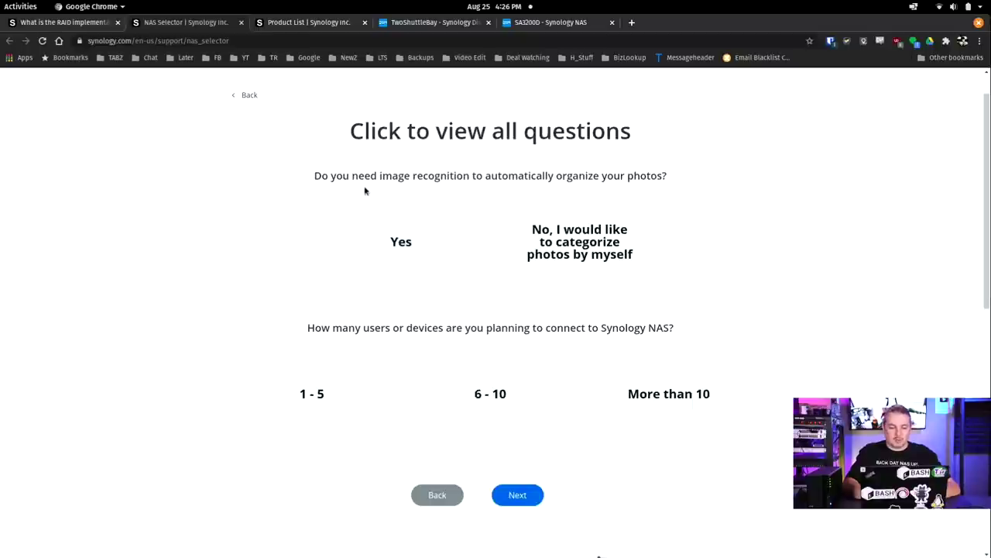
# Step: Answer yes to image recognition and 1 - 5 users, review the recommendations, then view the Product List
pyautogui.click(420, 220)
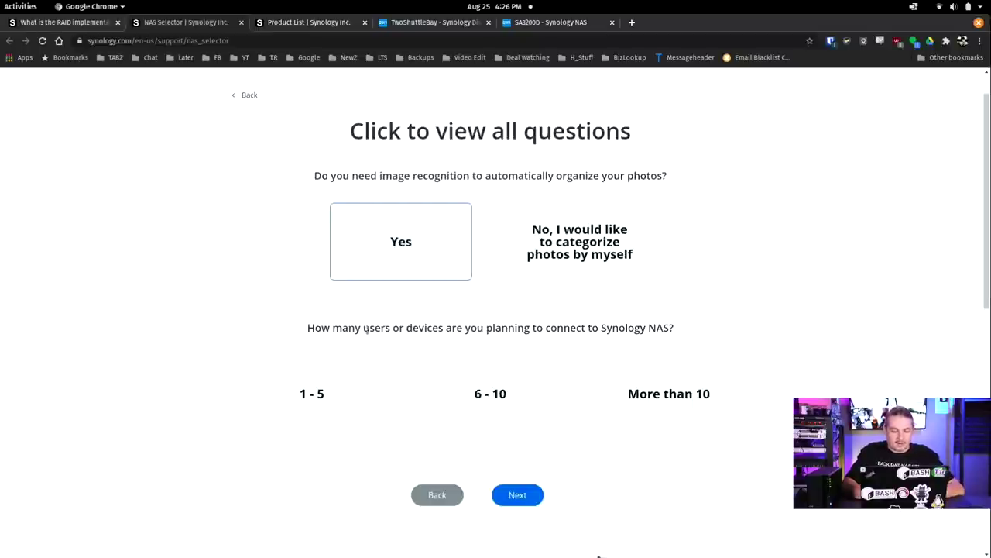
pyautogui.click(349, 371)
pyautogui.click(519, 501)
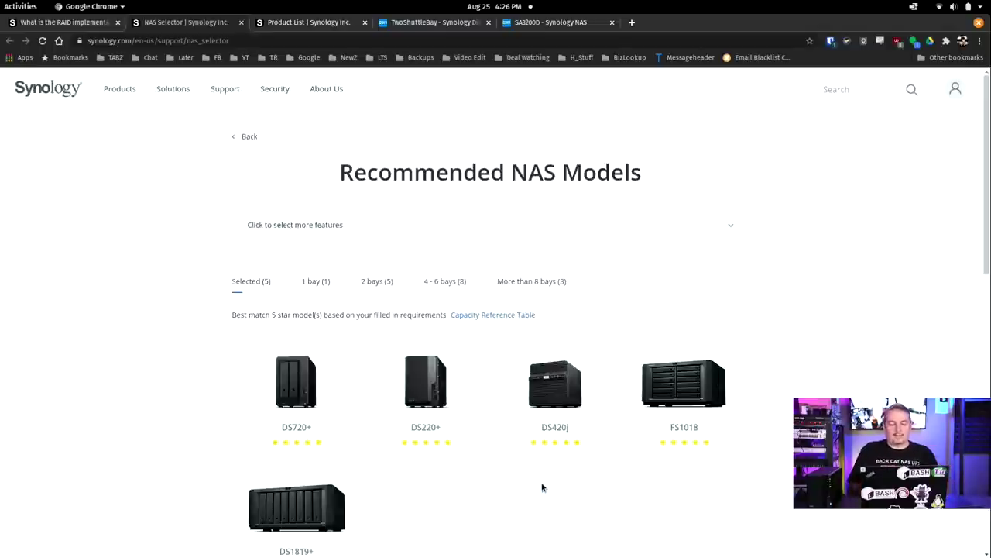
pyautogui.scroll(-3, 764, 421)
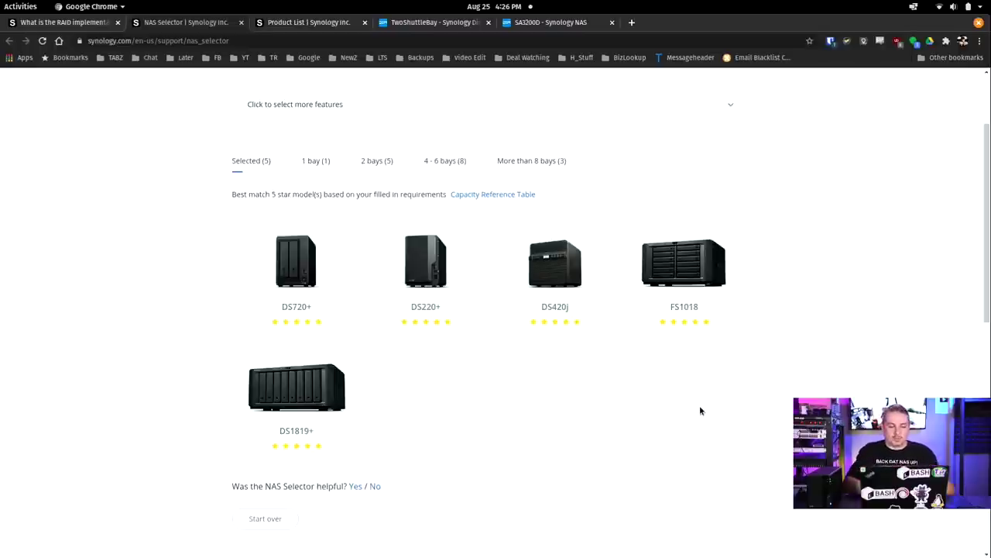
pyautogui.click(331, 28)
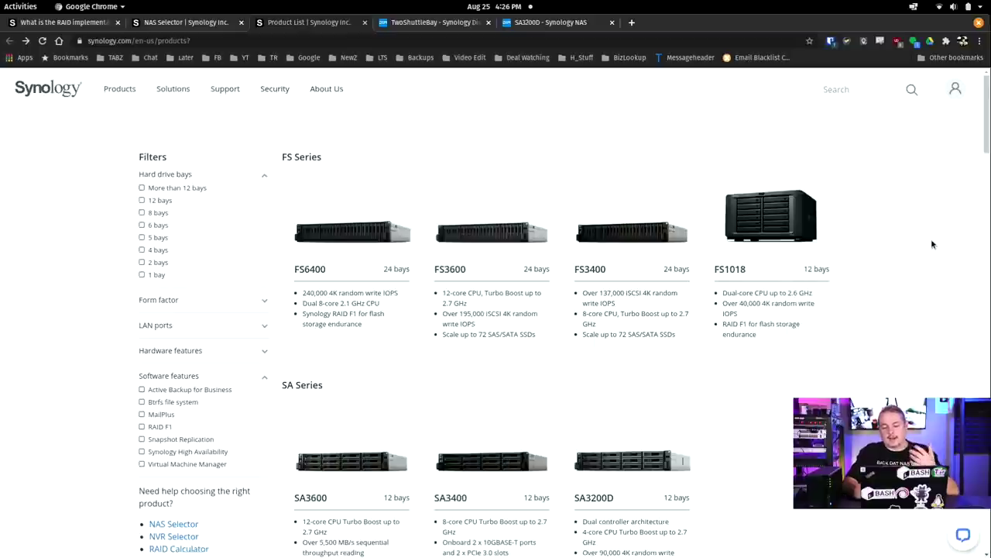
# Step: Scroll the product list to the SA Series and open the SA3200D product page
pyautogui.scroll(-20, 932, 244)
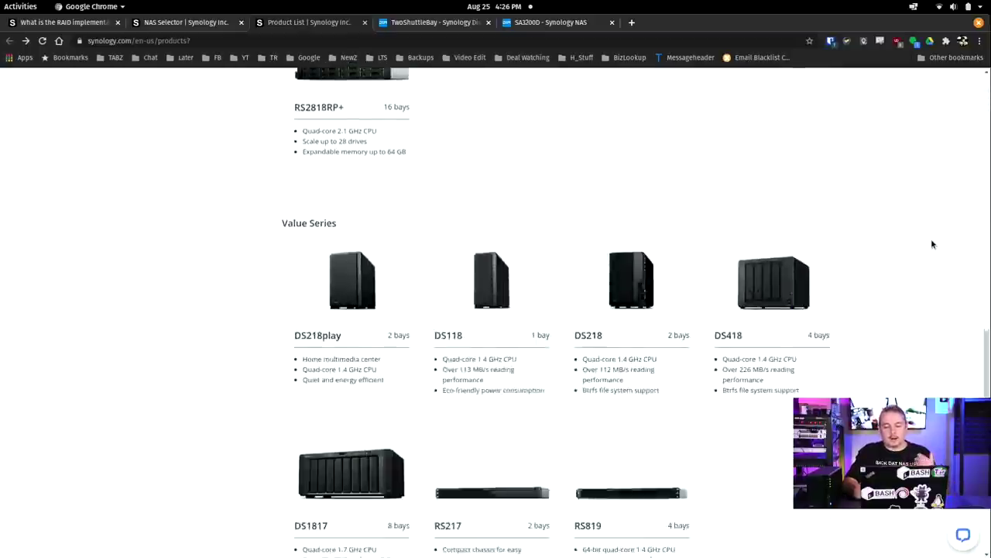
pyautogui.scroll(-10, 932, 244)
pyautogui.scroll(15, 932, 243)
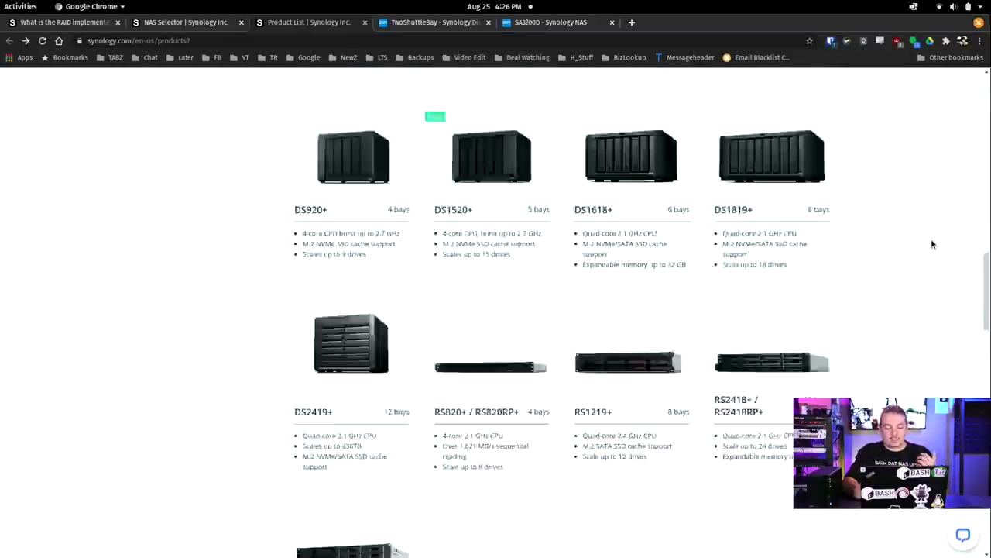
pyautogui.scroll(10, 931, 244)
pyautogui.scroll(-7, 932, 244)
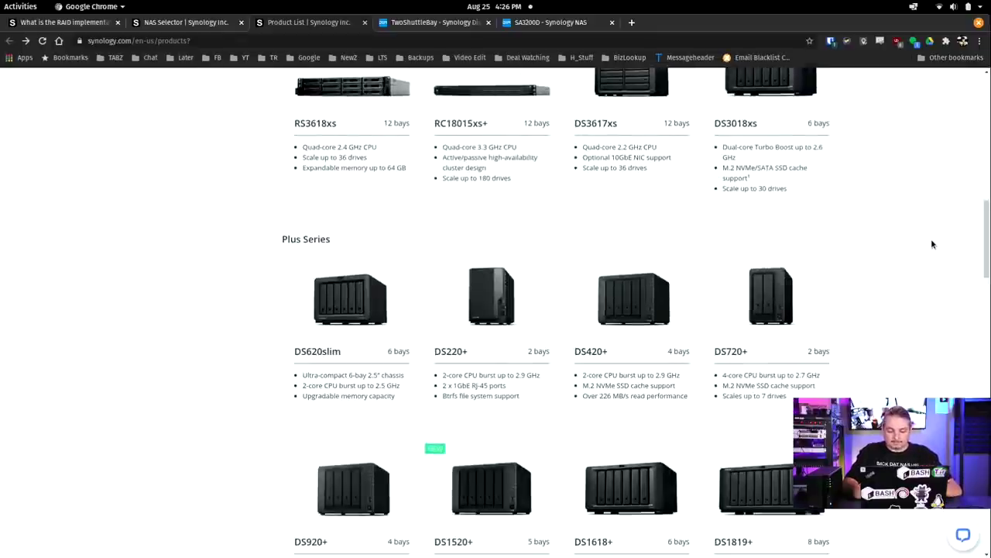
pyautogui.scroll(-1, 931, 244)
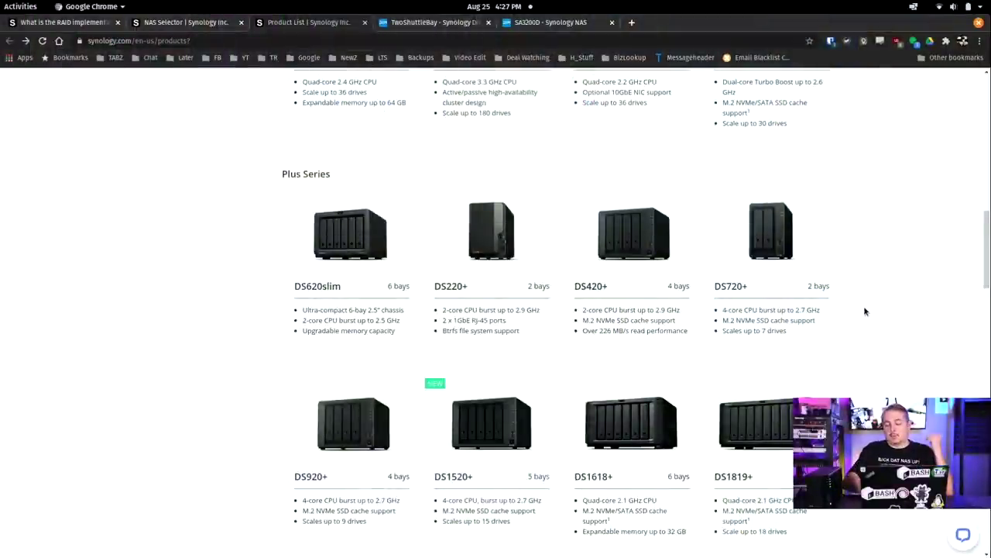
pyautogui.scroll(5, 865, 310)
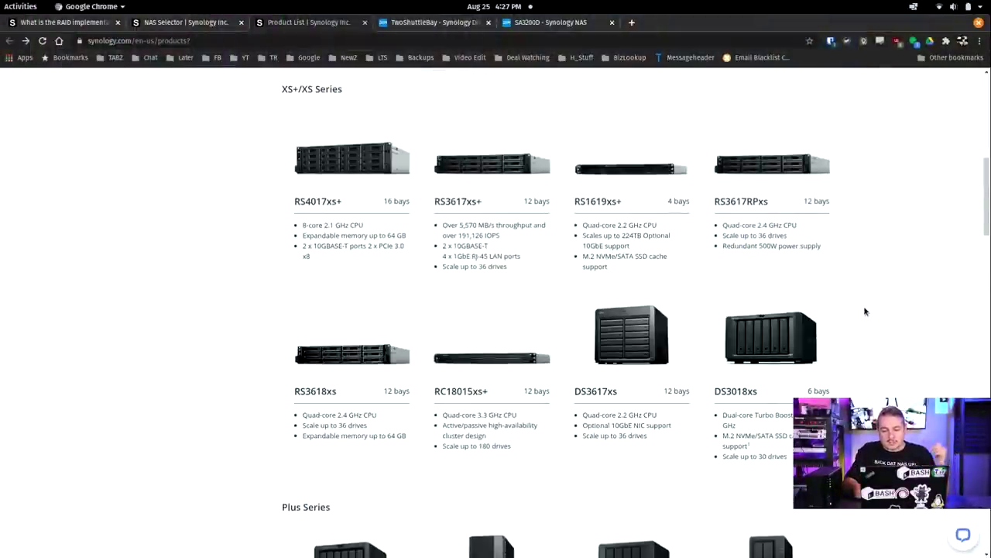
pyautogui.scroll(6, 865, 311)
pyautogui.click(633, 344)
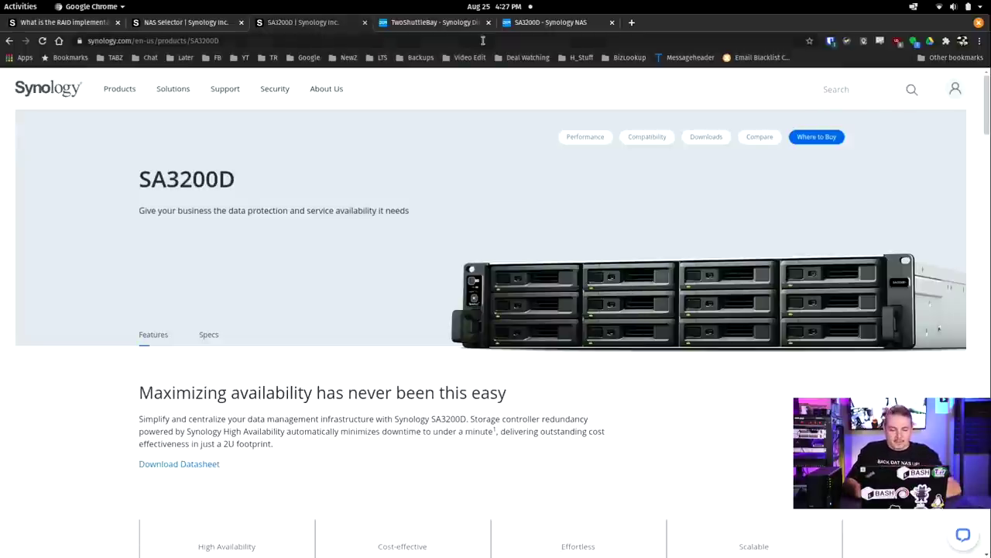
# Step: Switch between the DS218+ and SA3200D sessions to compare their Control Panels
pyautogui.click(441, 28)
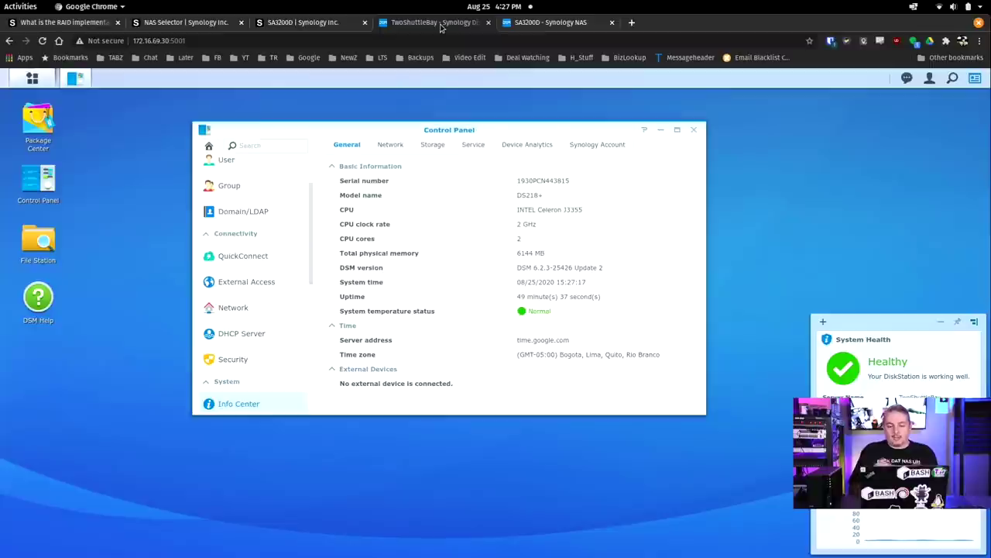
pyautogui.click(541, 26)
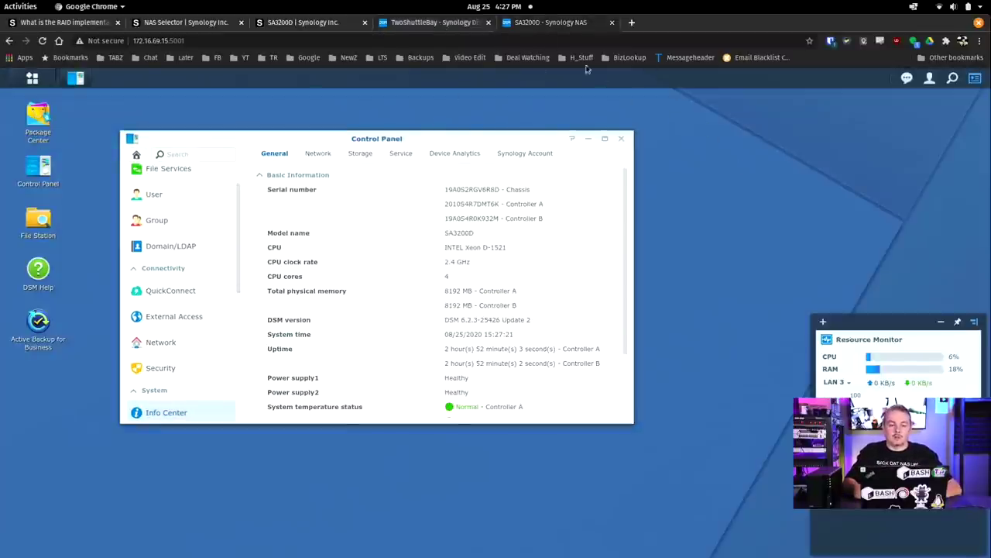
pyautogui.click(468, 26)
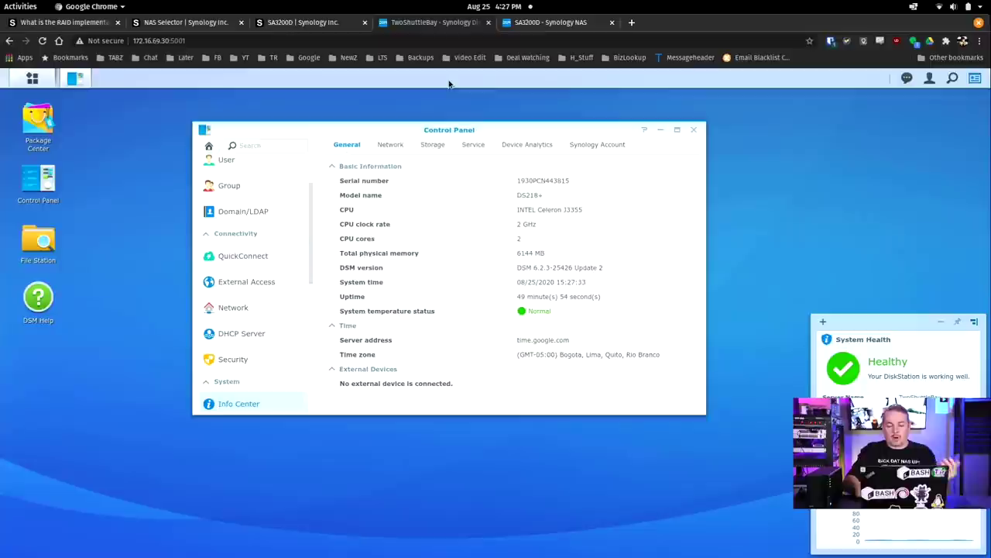
# Step: Launch Package Center on both NAS units, move it aside, and return to the DS218+
pyautogui.doubleClick(39, 128)
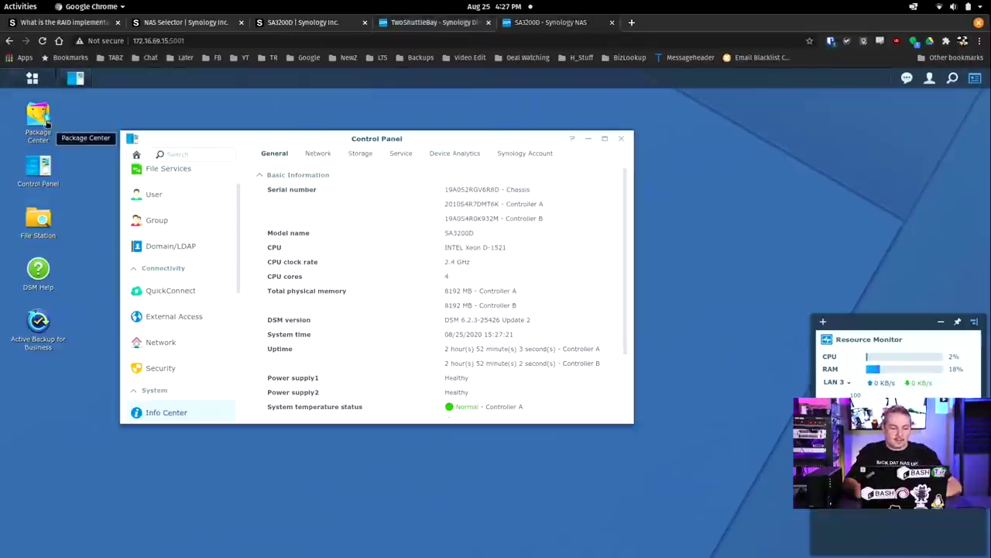
pyautogui.doubleClick(47, 124)
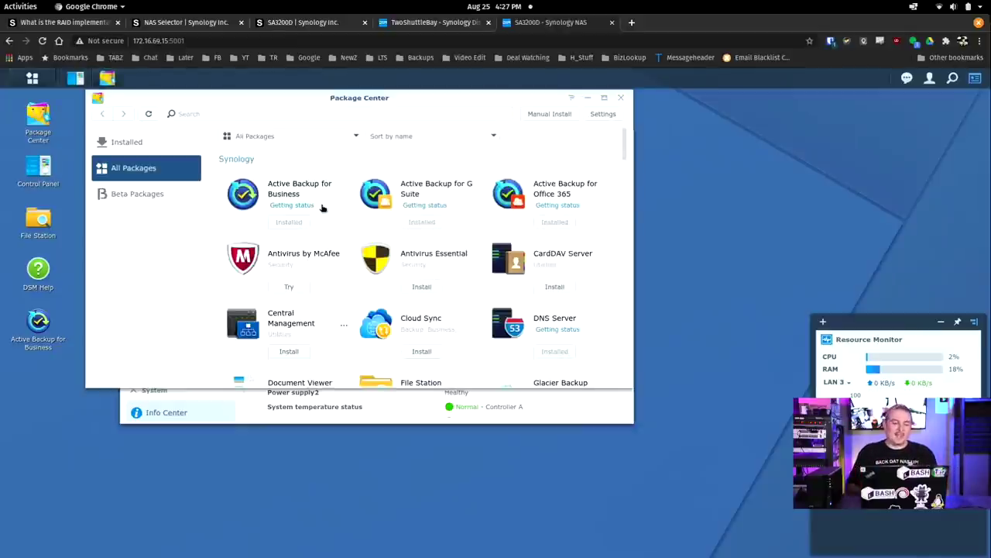
pyautogui.moveTo(382, 103); pyautogui.dragTo(564, 199)
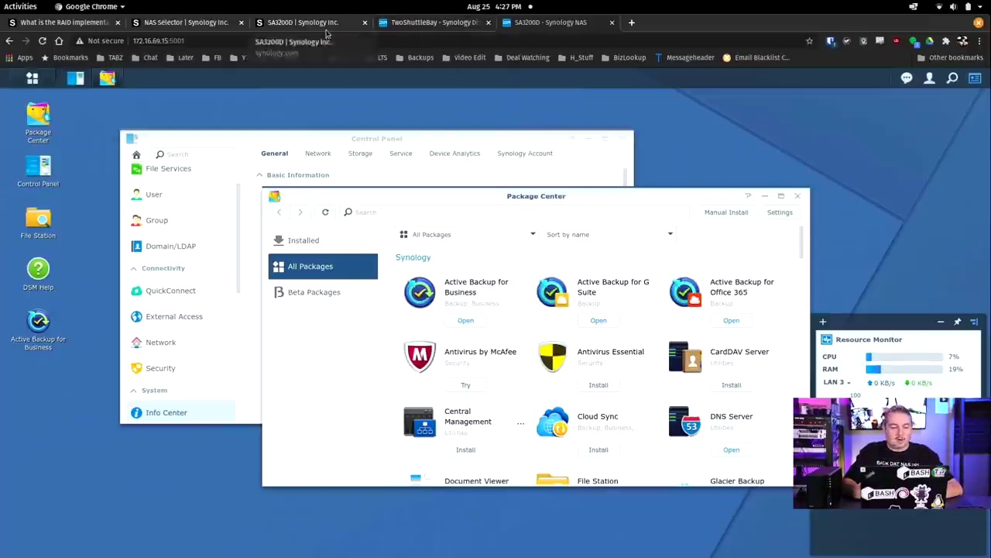
pyautogui.click(467, 25)
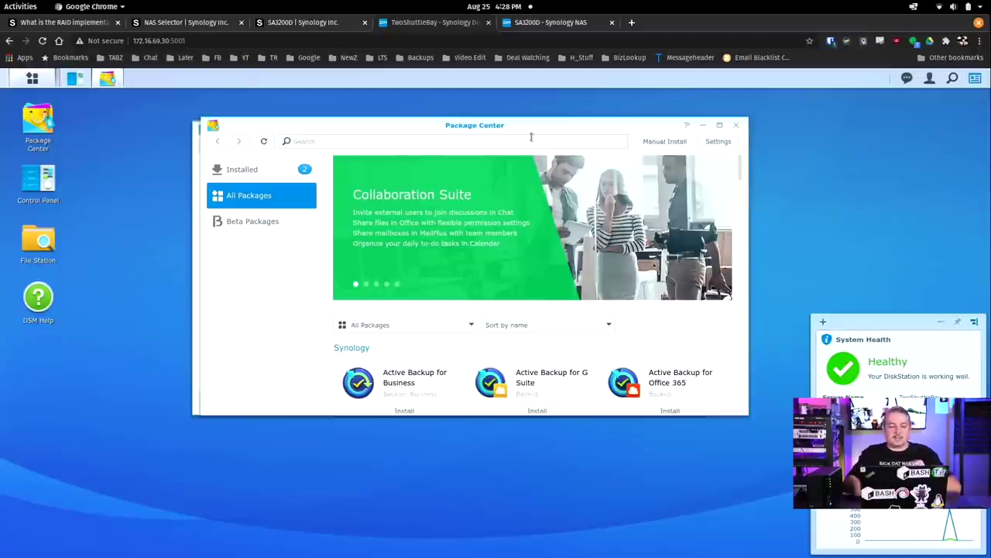
# Step: Filter the product list by Active Backup for Business, Synology High Availability and Virtual Machine Manager
pyautogui.click(297, 20)
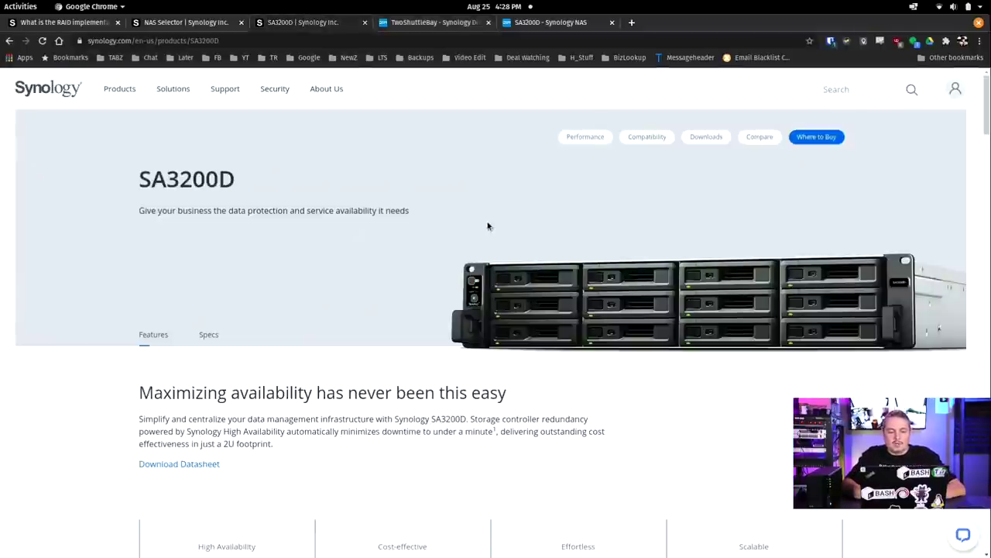
pyautogui.click(6, 41)
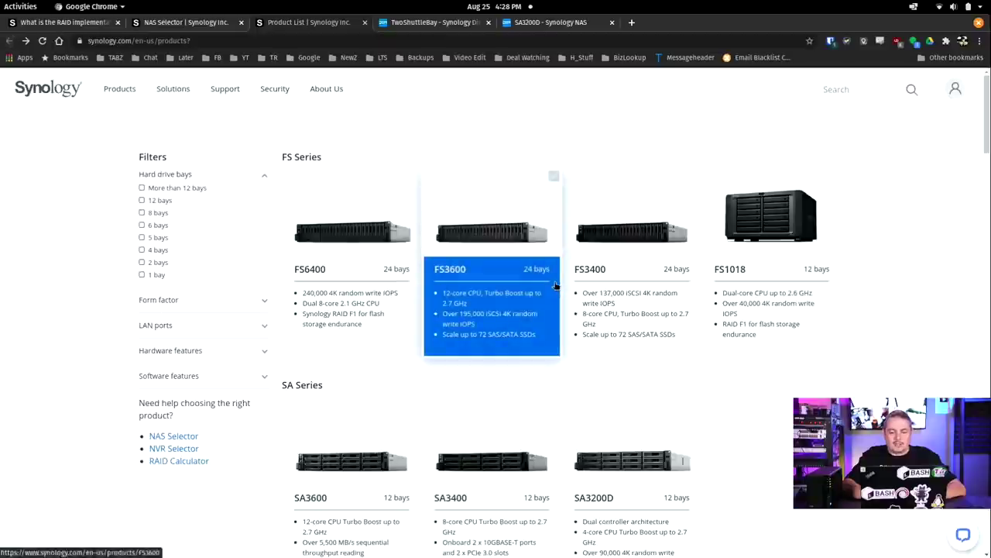
pyautogui.click(213, 378)
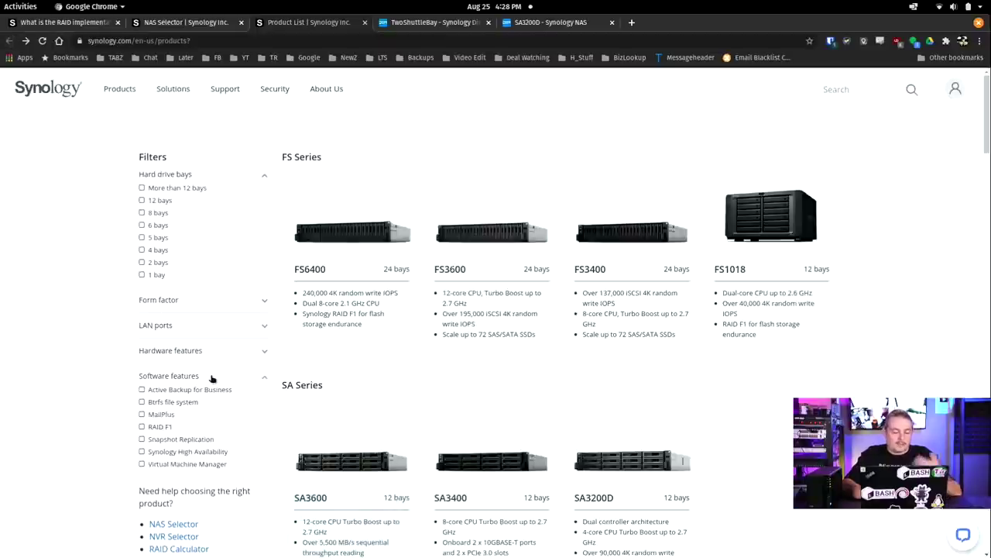
pyautogui.click(187, 390)
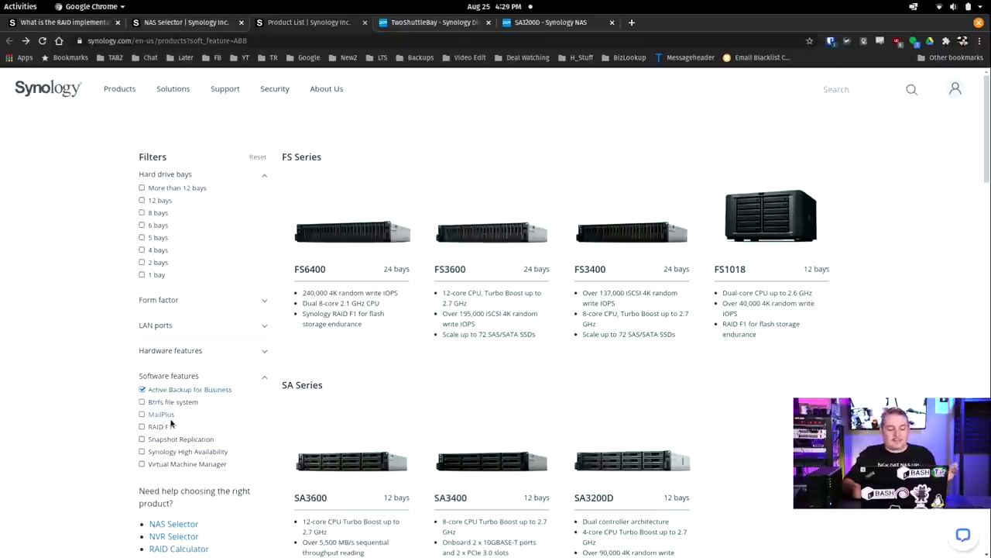
pyautogui.click(164, 403)
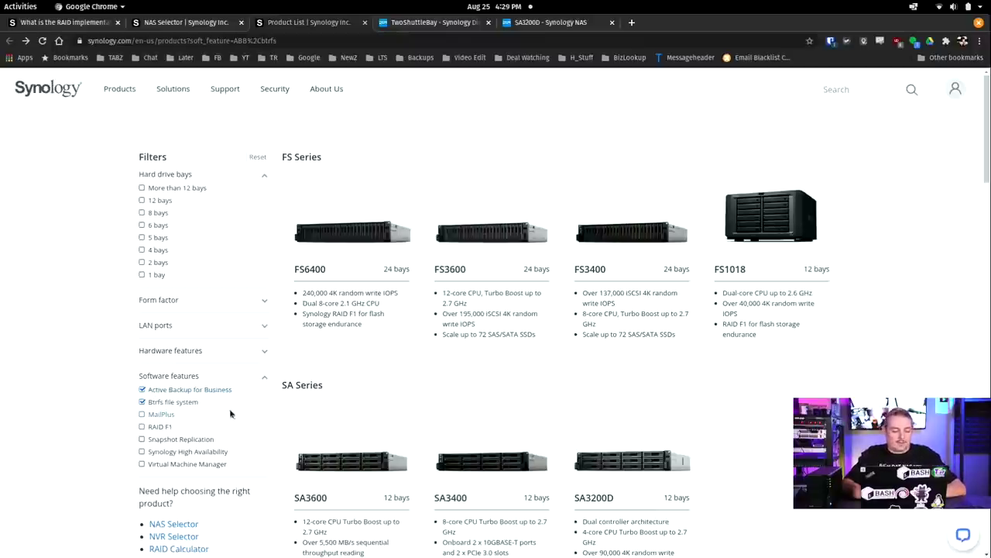
pyautogui.click(166, 403)
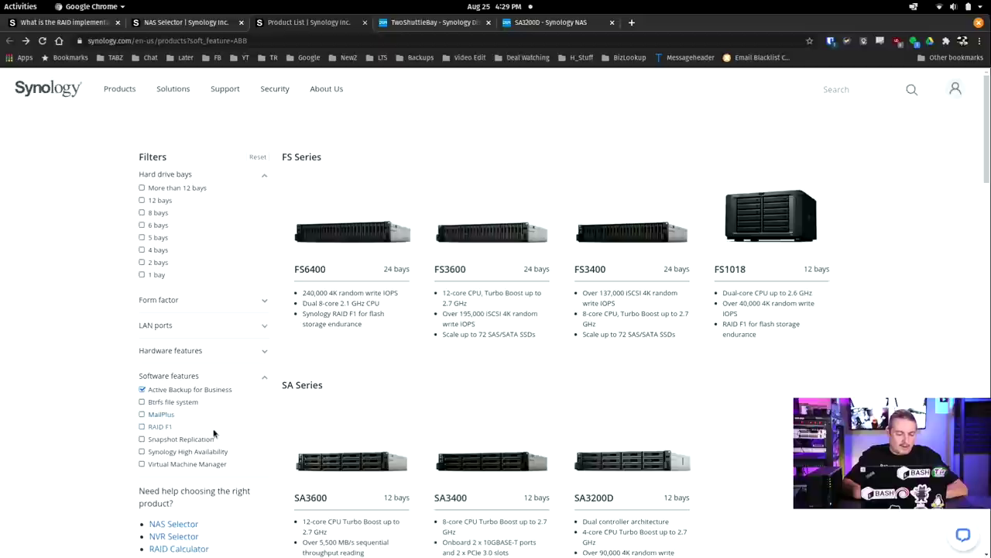
pyautogui.click(172, 452)
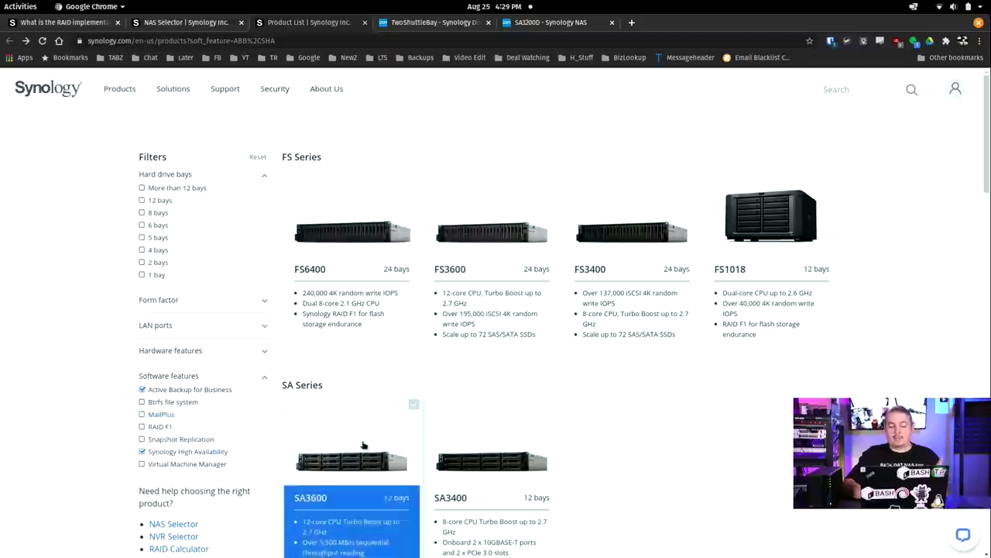
pyautogui.scroll(-3, 681, 510)
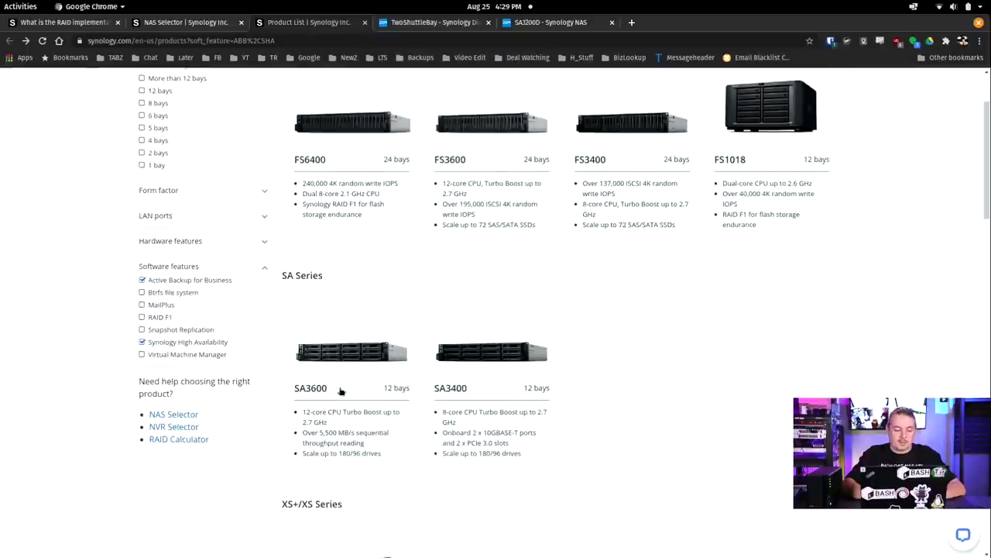
pyautogui.click(143, 354)
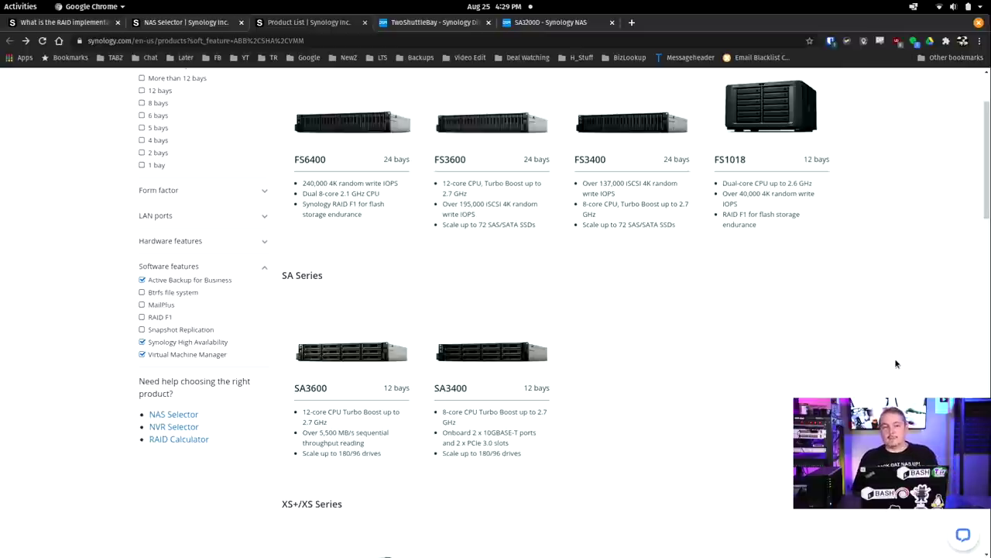
pyautogui.scroll(3, 896, 363)
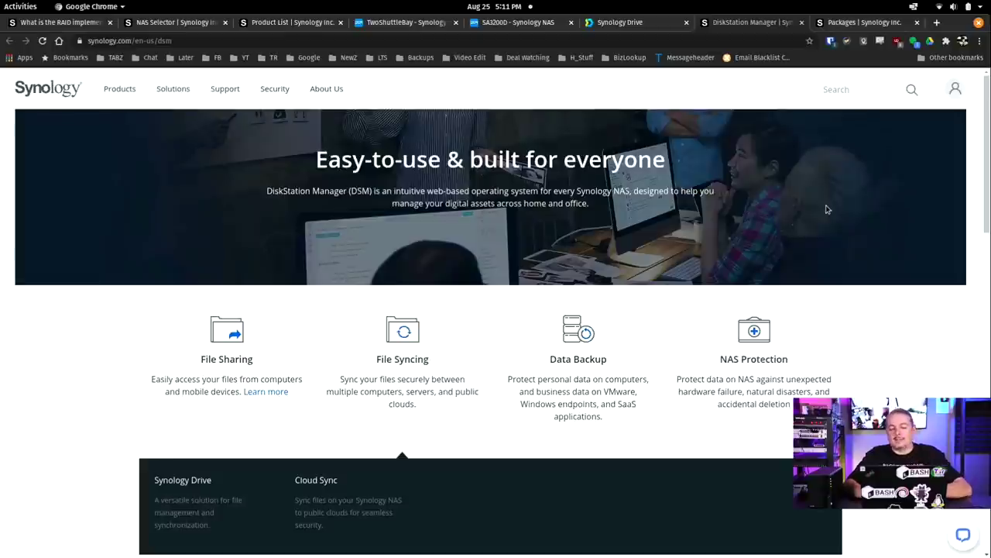
# Step: Open the Add-on Packages page and scroll down to WebDAV Server, Web Station and WordPress
pyautogui.click(856, 23)
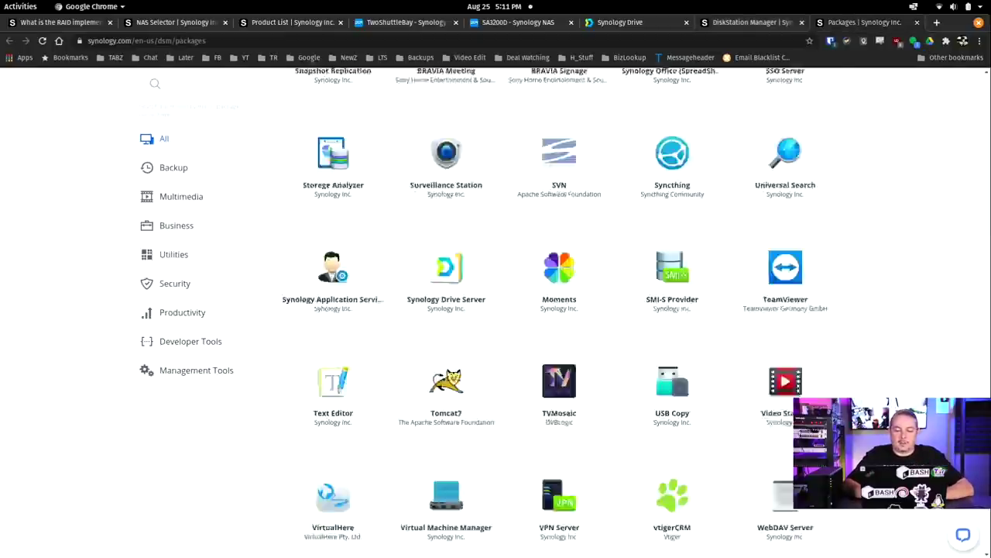
pyautogui.scroll(20, 496, 310)
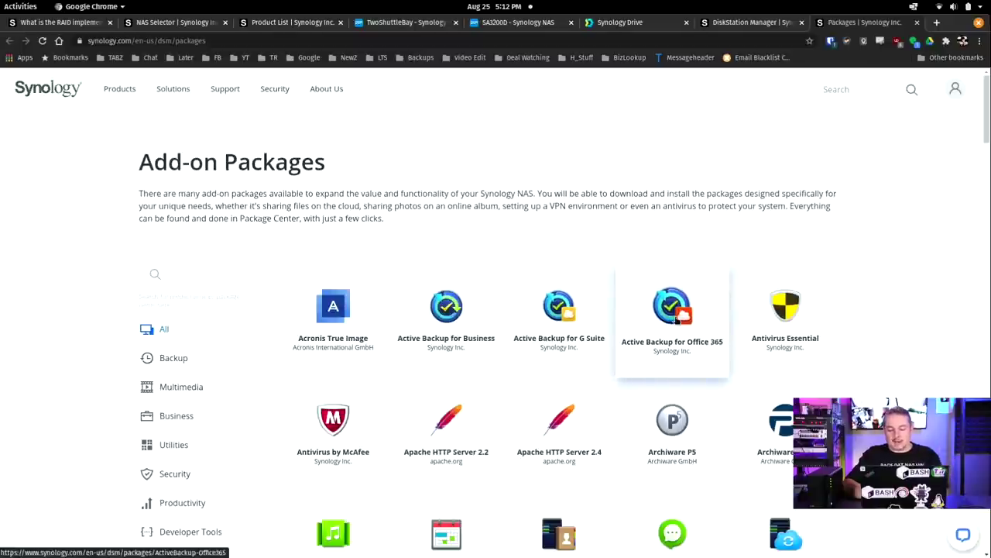
pyautogui.scroll(-10, 908, 305)
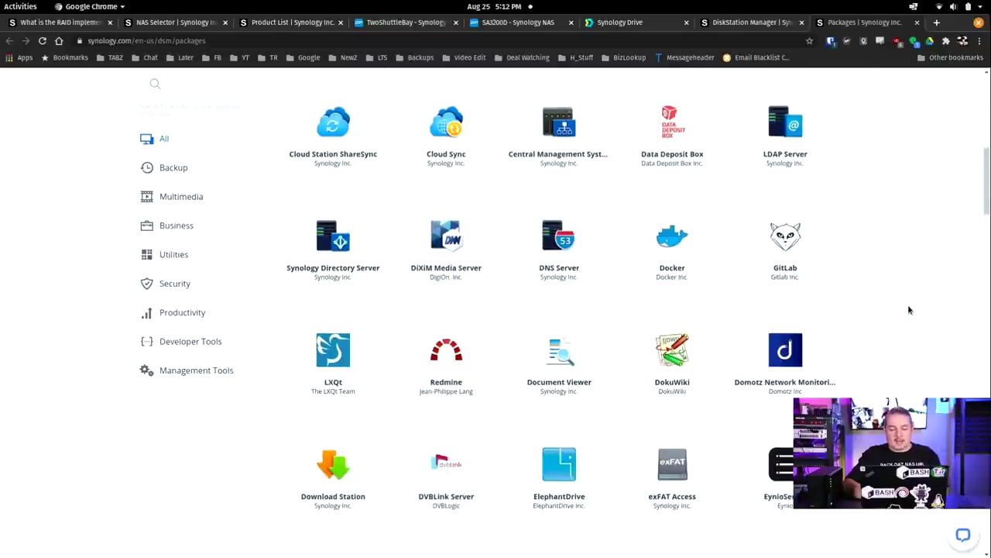
pyautogui.scroll(8, 909, 310)
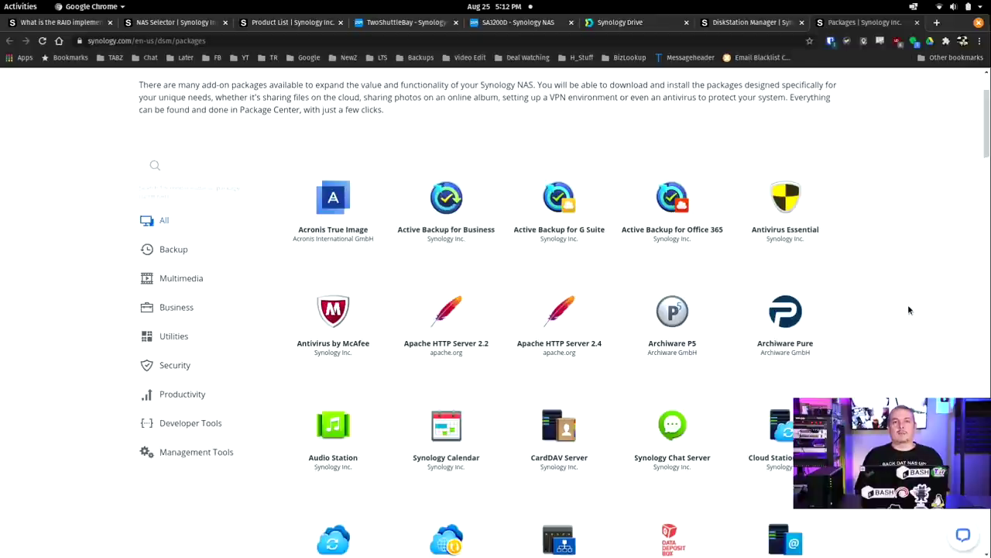
pyautogui.scroll(-17, 909, 310)
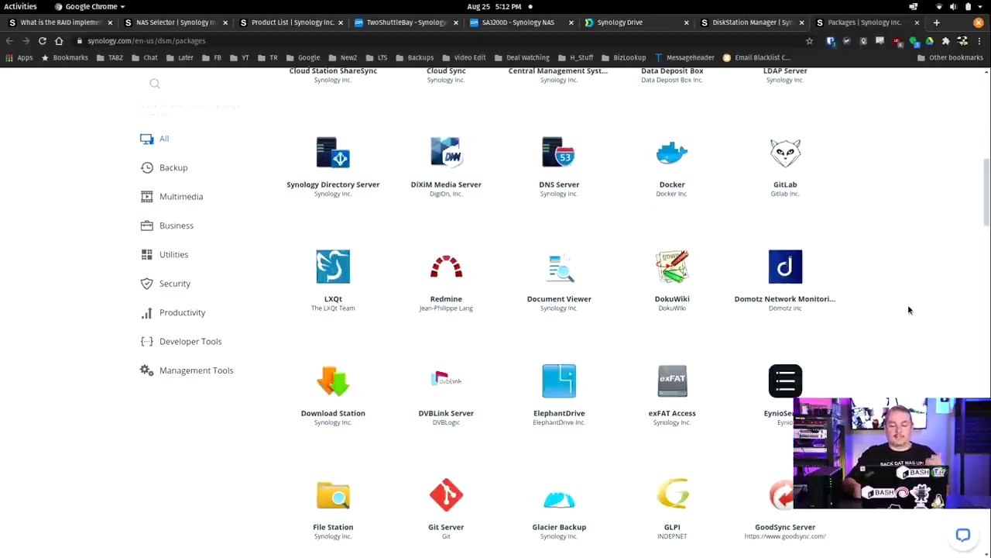
pyautogui.scroll(-20, 909, 310)
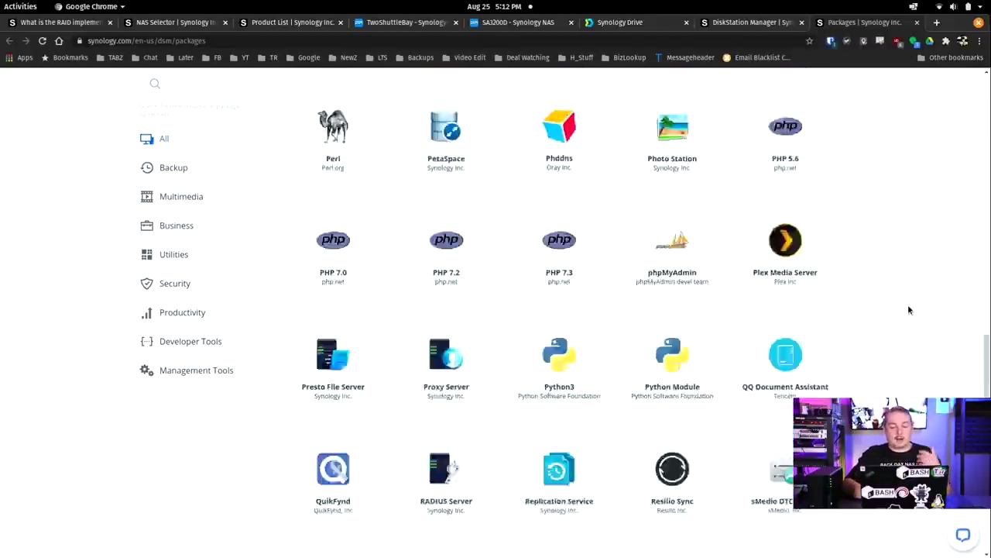
pyautogui.scroll(-6, 909, 310)
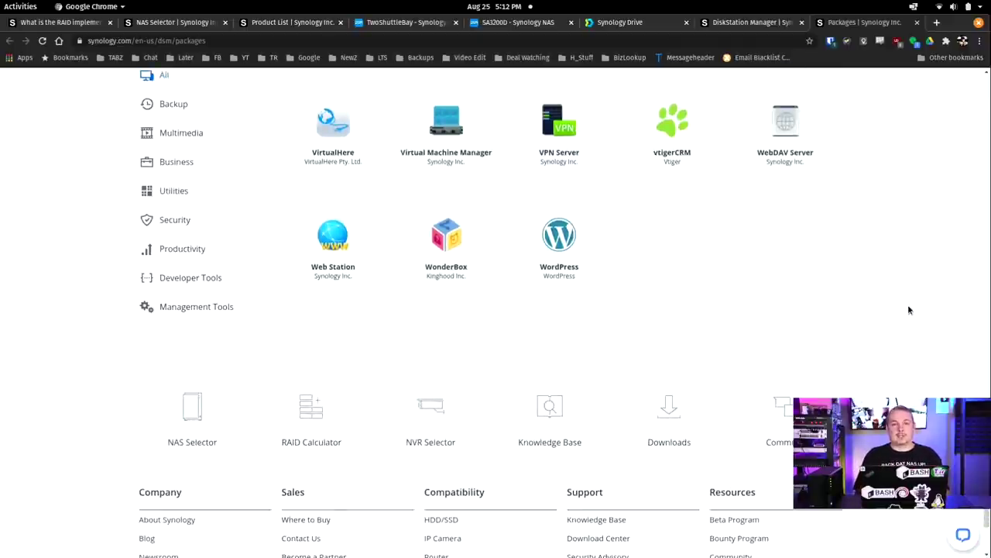
# Step: On the SA3200D, close the Backup Summary window and open Control Panel centred on screen
pyautogui.click(511, 25)
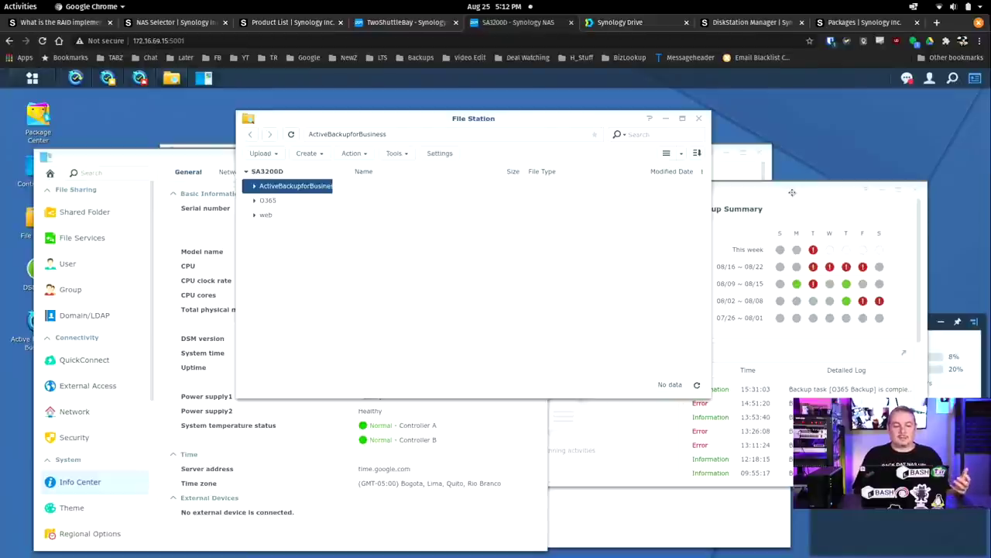
pyautogui.click(912, 196)
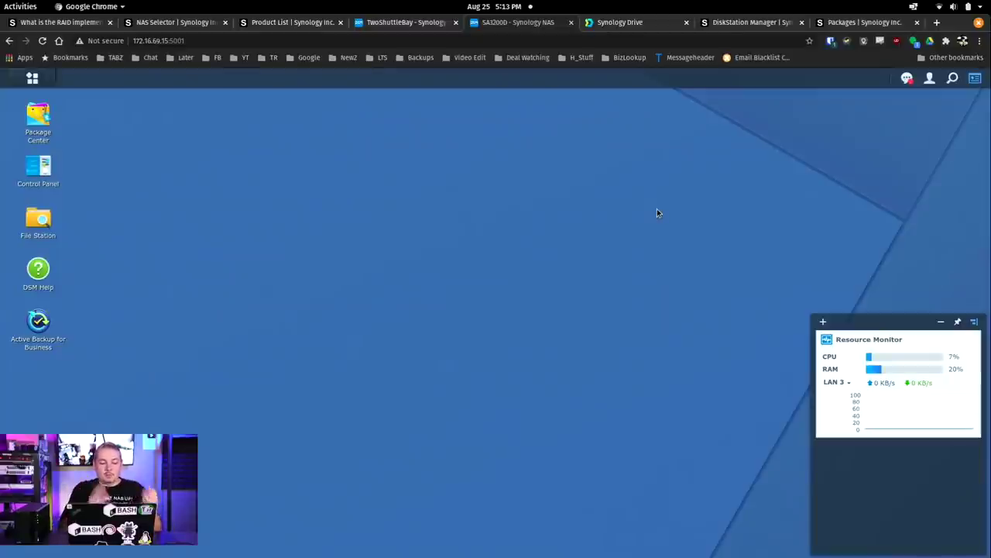
pyautogui.click(35, 178)
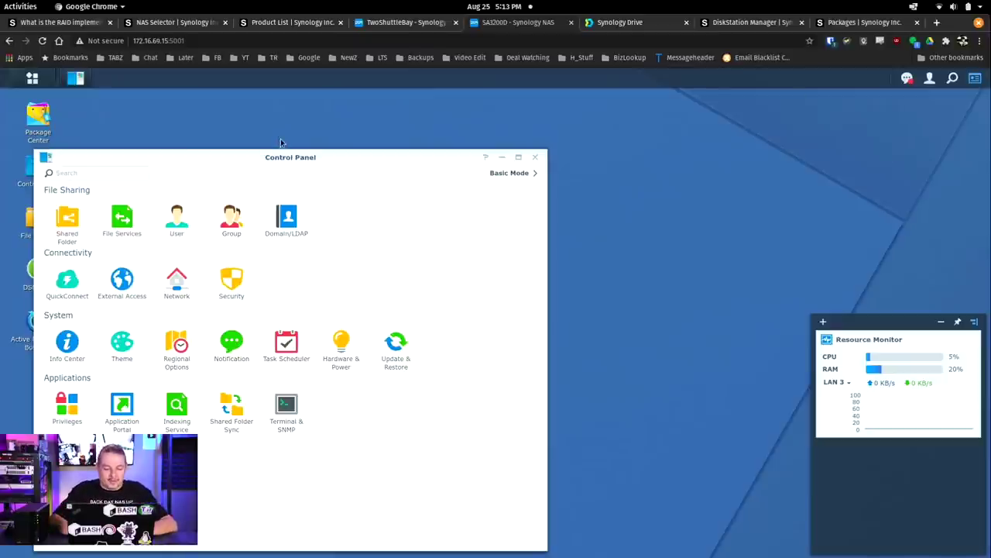
pyautogui.moveTo(285, 155); pyautogui.dragTo(473, 127)
# Step: Open TwoShuttleBay's Control Panel and view Info Center, Privileges, Indexing Service and Terminal & SNMP
pyautogui.click(414, 25)
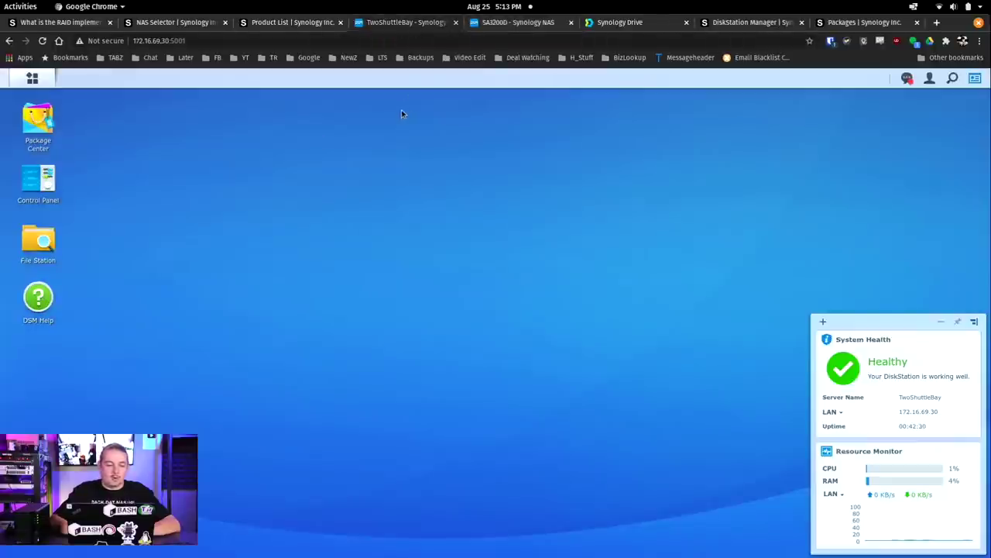
pyautogui.click(43, 176)
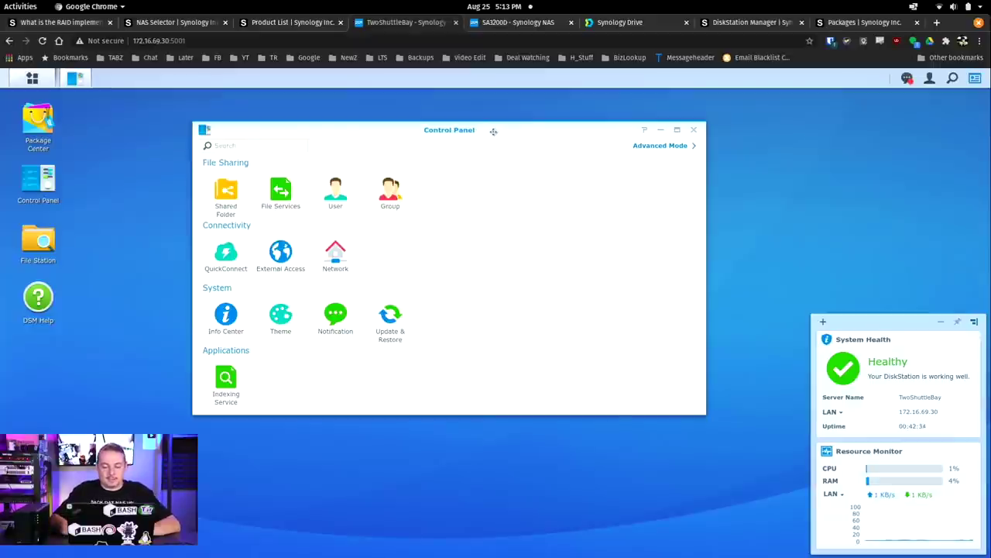
pyautogui.moveTo(491, 133); pyautogui.dragTo(501, 184)
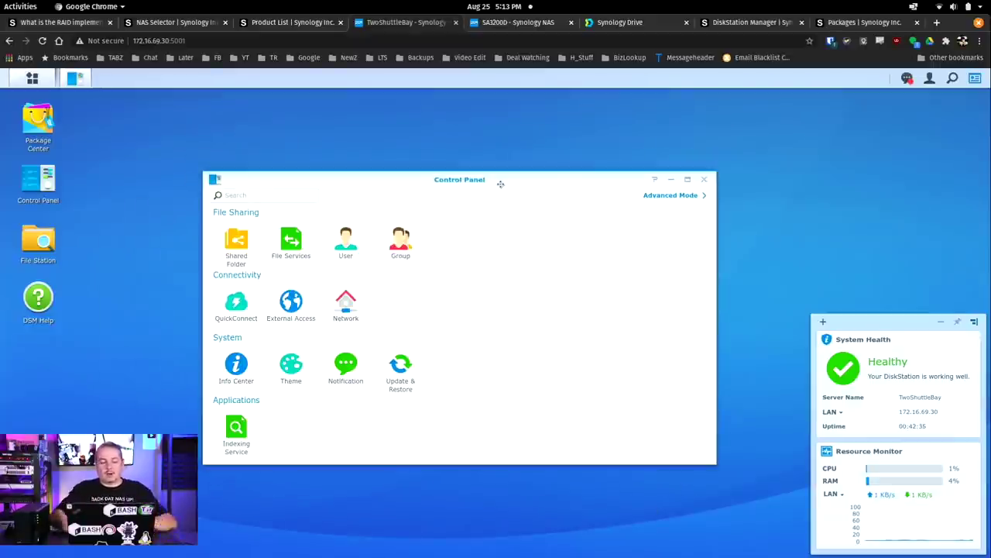
pyautogui.click(240, 366)
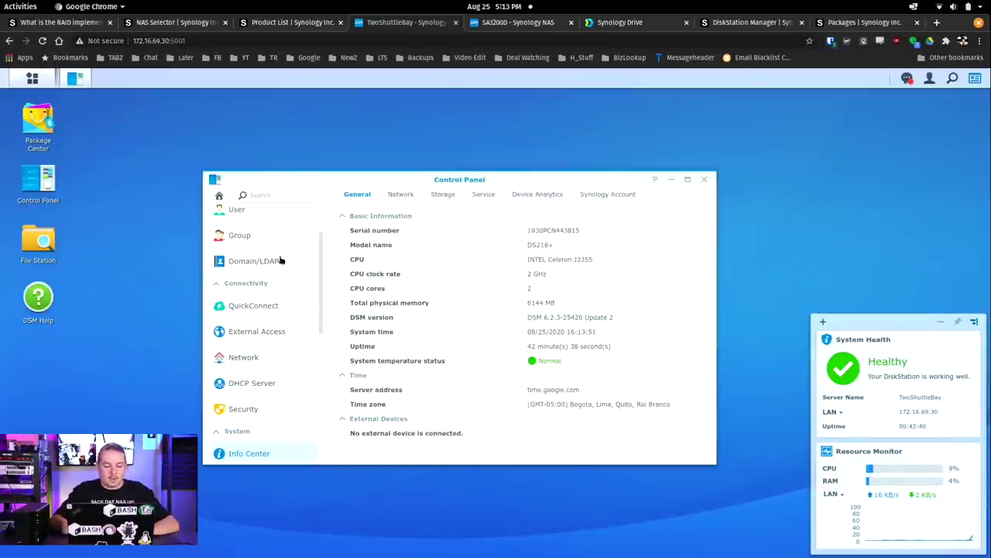
pyautogui.scroll(-5, 274, 235)
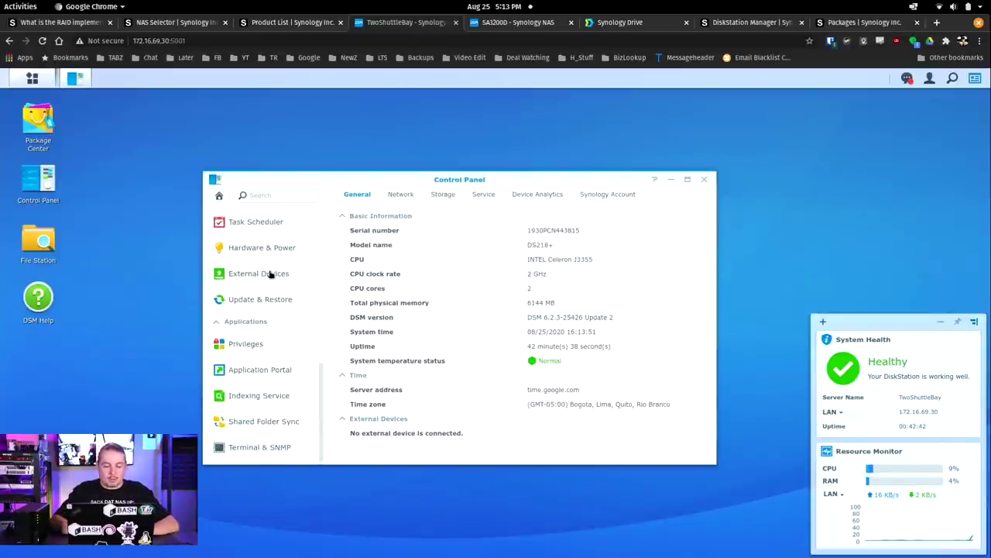
pyautogui.click(259, 342)
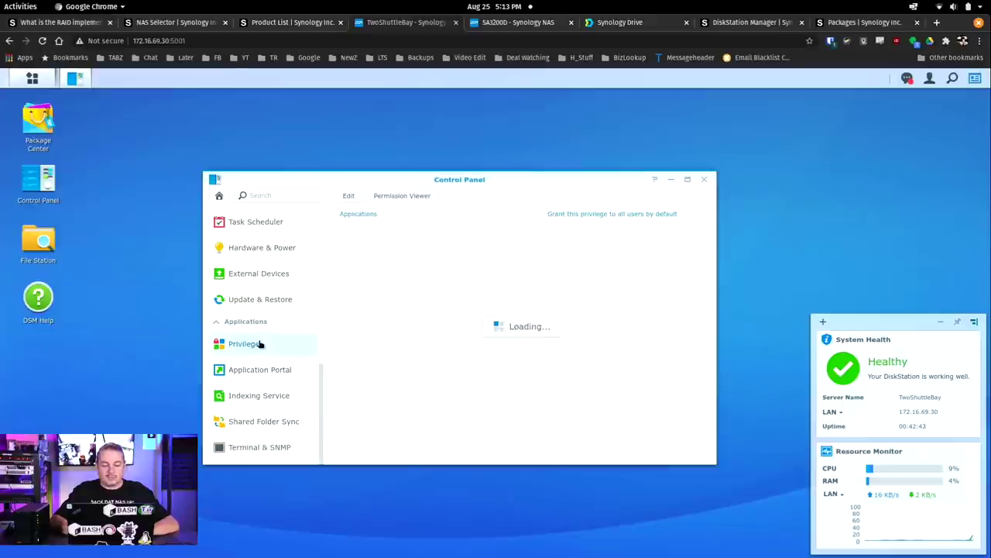
pyautogui.click(272, 396)
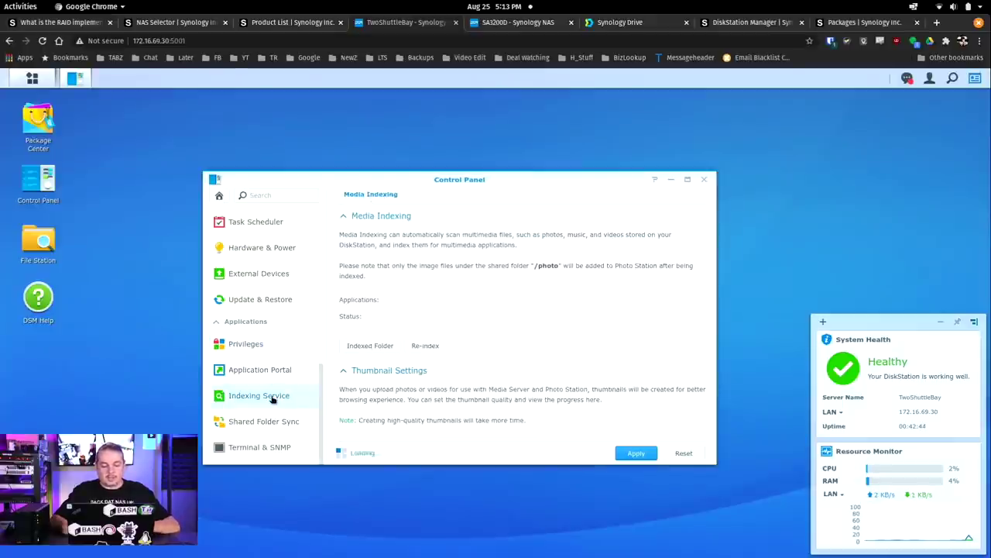
pyautogui.click(266, 450)
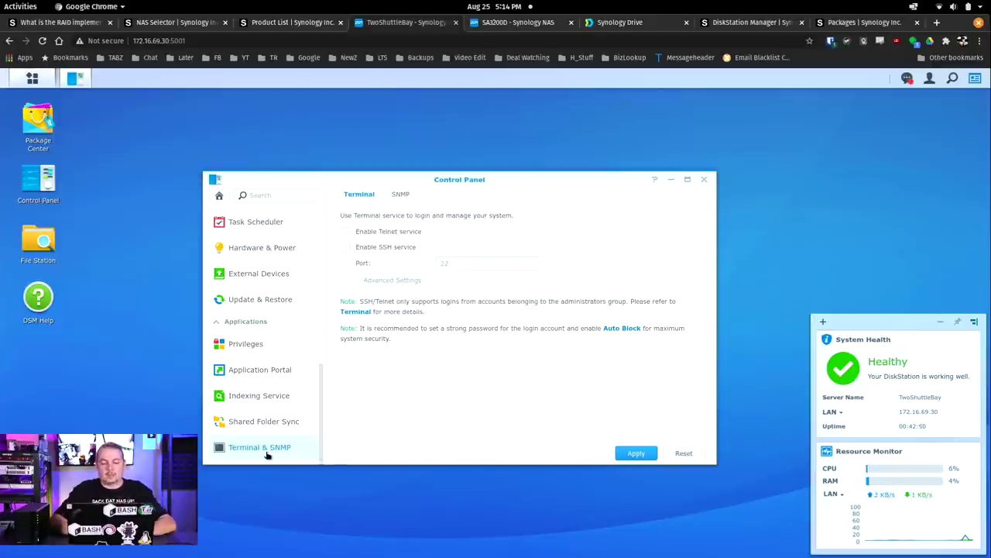
pyautogui.moveTo(538, 184); pyautogui.dragTo(507, 171)
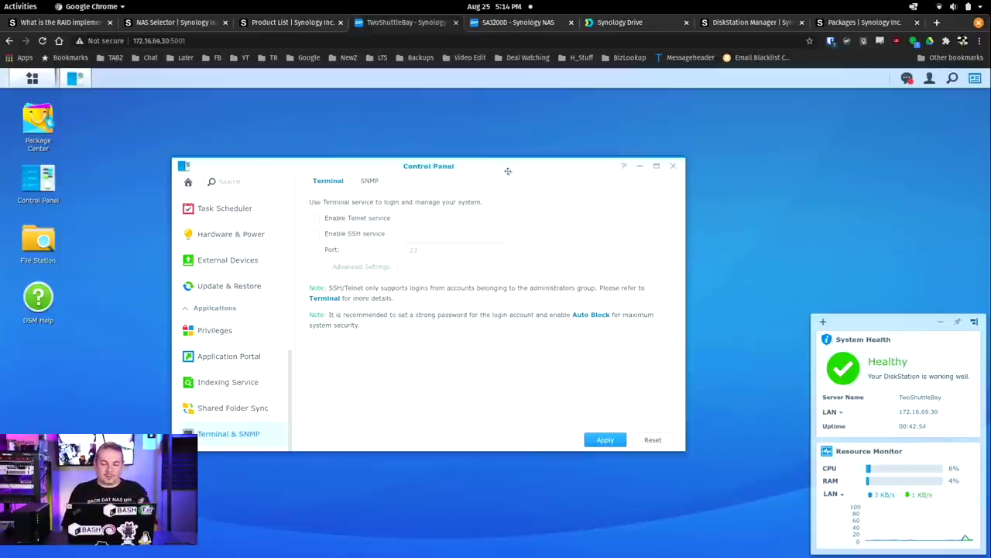
# Step: Read DSM Help on creating shared folders and basic and advanced permissions, then return to SA3200D
pyautogui.click(624, 166)
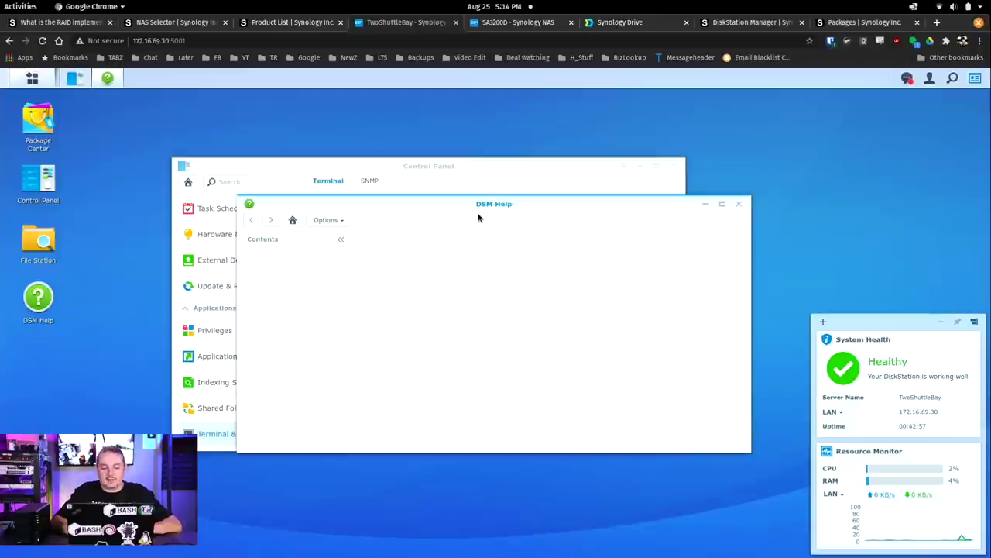
pyautogui.scroll(-10, 403, 325)
pyautogui.click(302, 300)
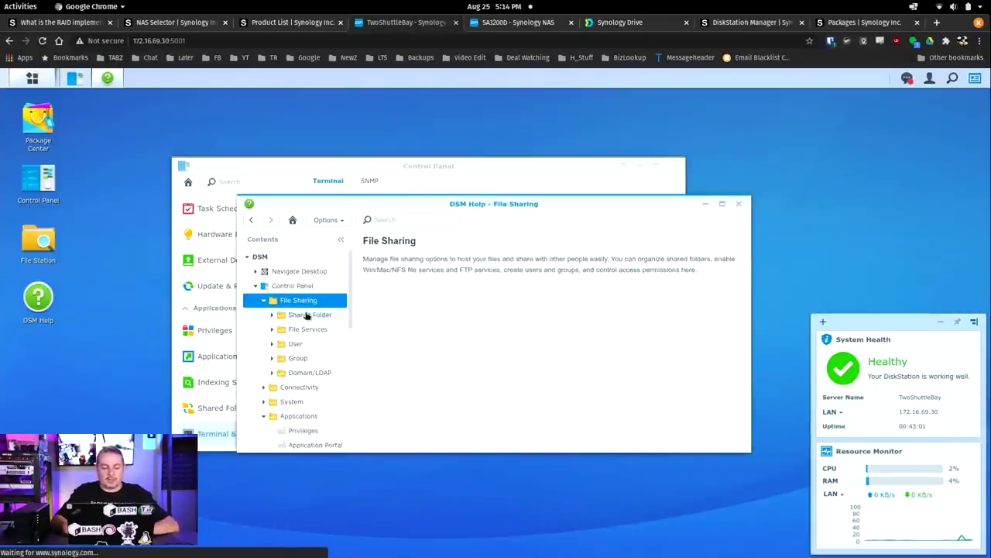
pyautogui.click(308, 315)
pyautogui.click(311, 330)
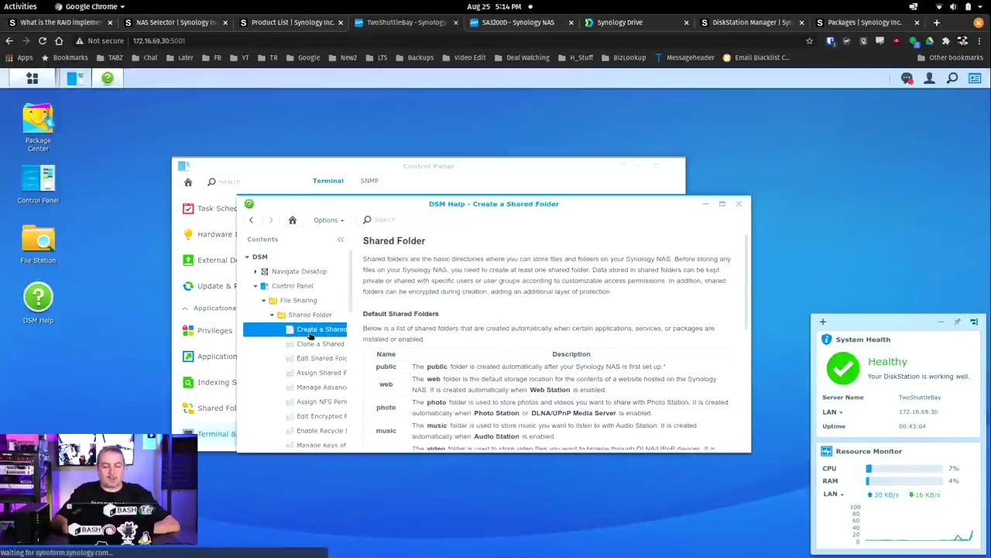
pyautogui.scroll(-1, 310, 334)
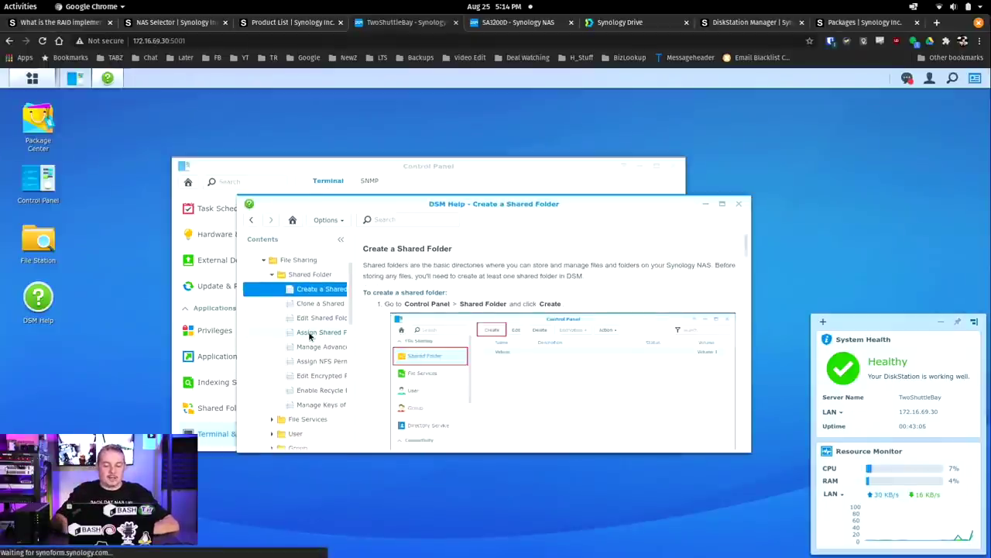
pyautogui.click(310, 333)
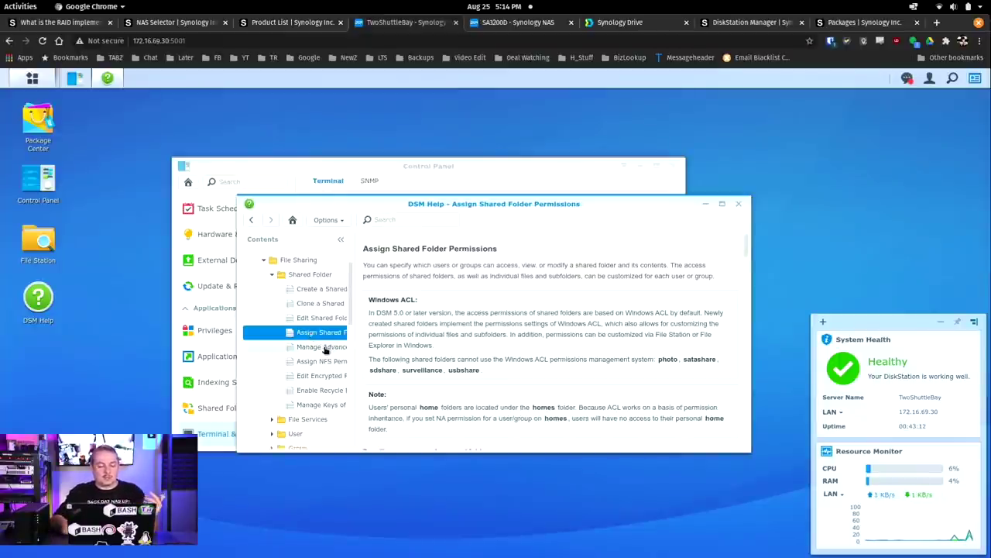
pyautogui.click(325, 347)
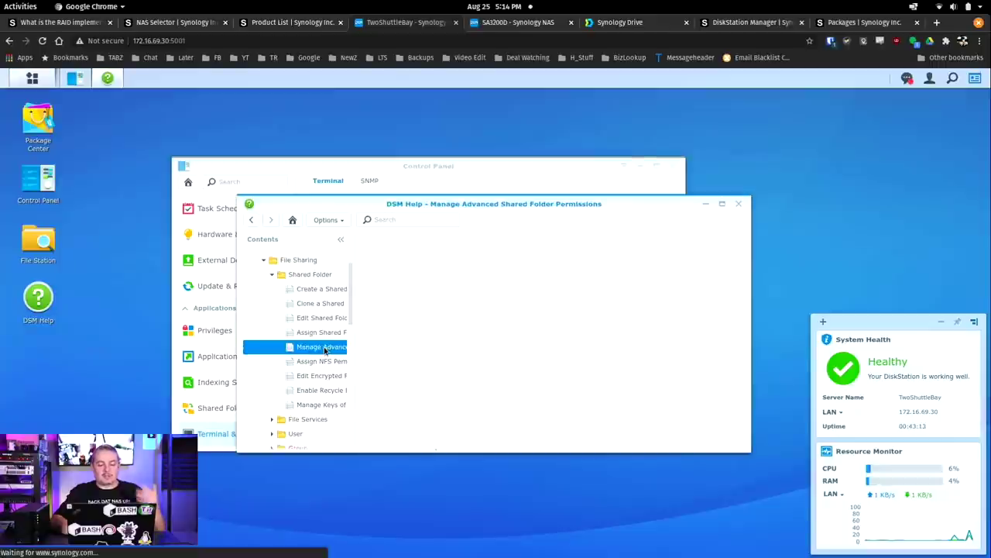
pyautogui.click(738, 205)
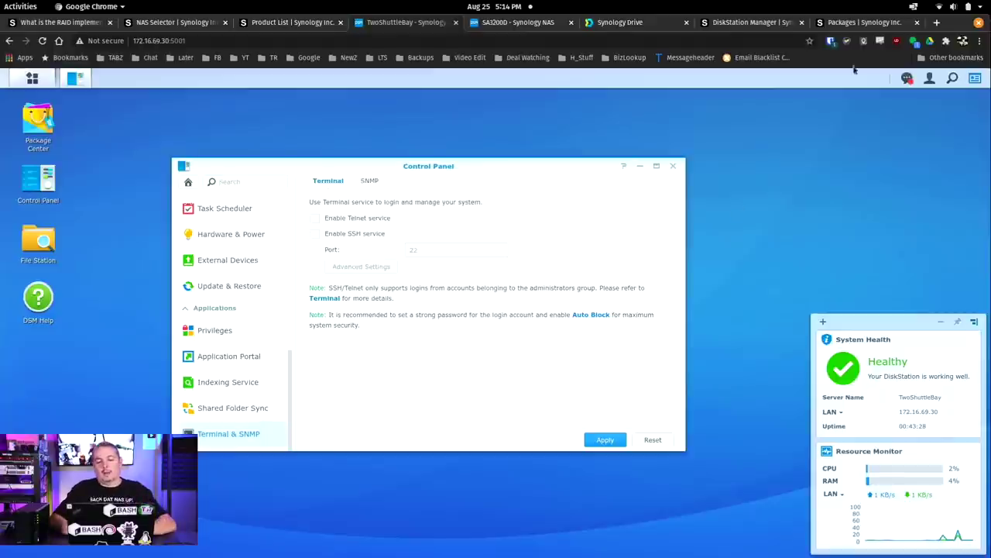
pyautogui.click(515, 22)
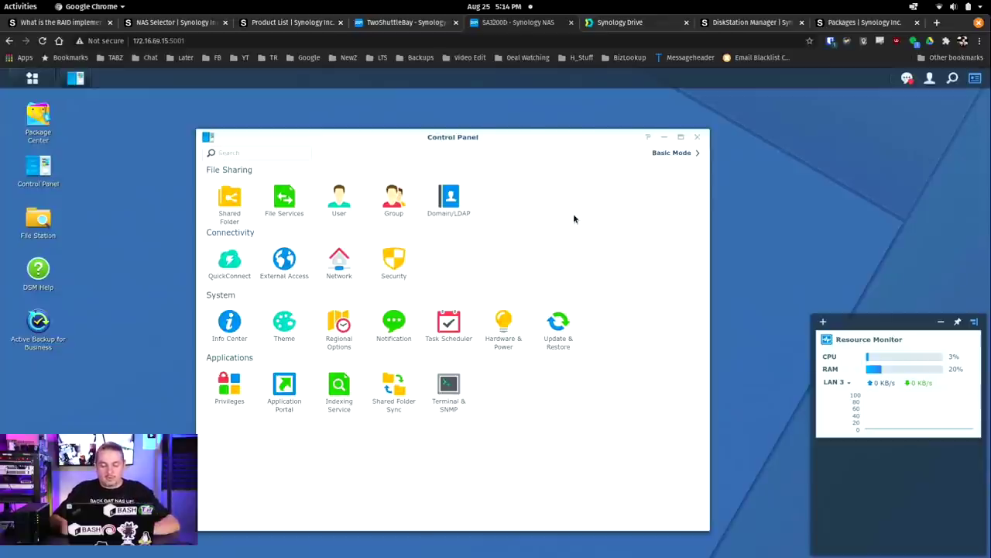
# Step: On the SA3200D, review Update & Restore settings, confirming DSM 6.2.3-25426 Update 2 is up to date
pyautogui.click(557, 337)
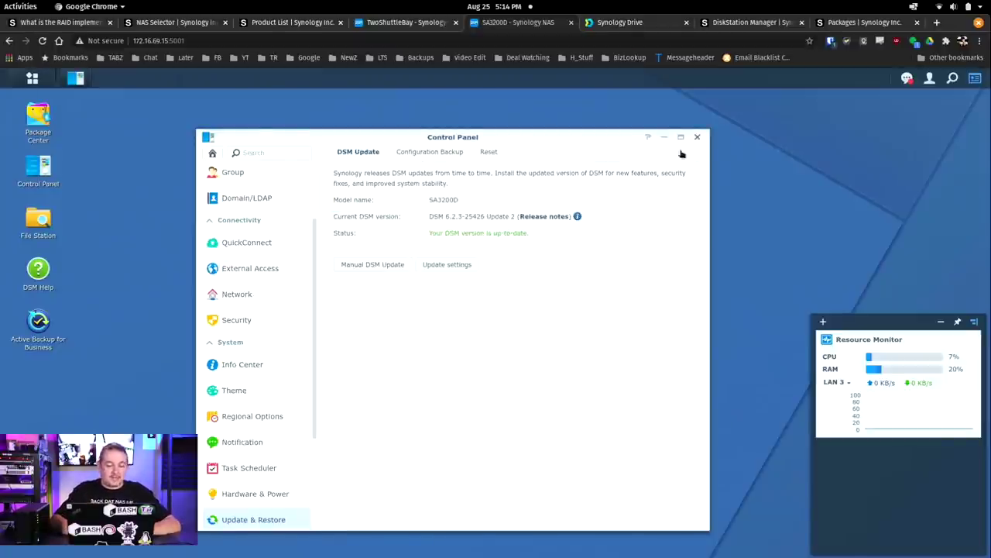
pyautogui.click(465, 267)
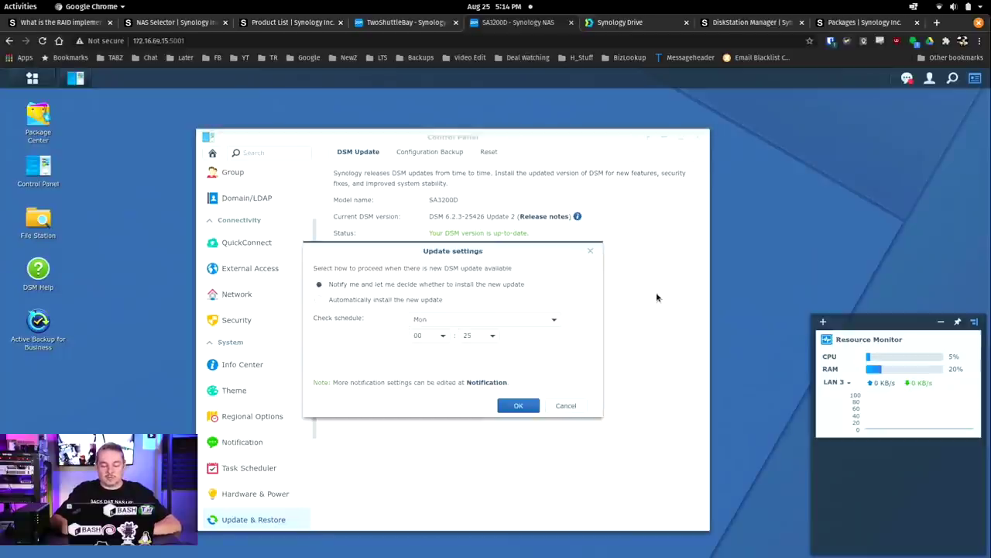
pyautogui.click(590, 251)
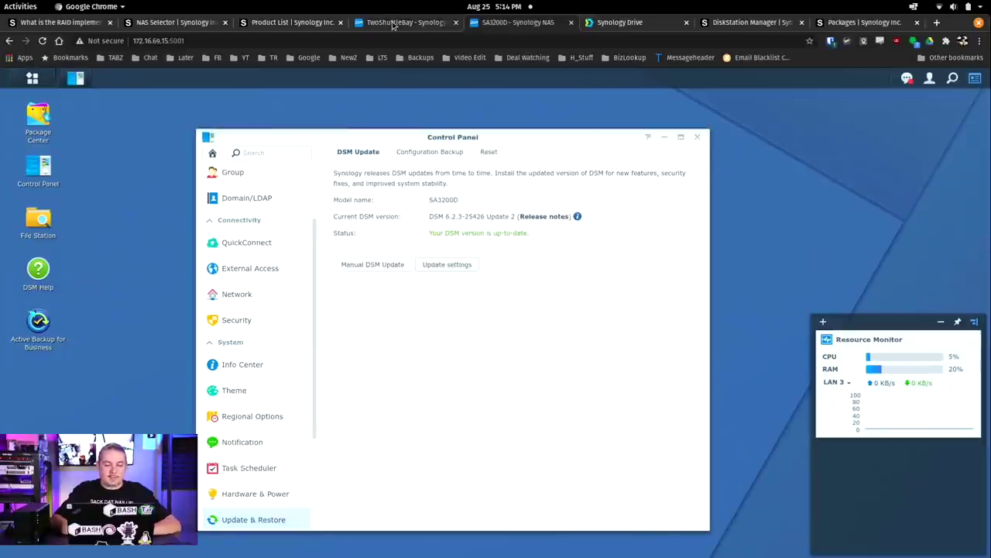
# Step: On TwoShuttleBay, update USB Copy and enable 'Update packages automatically' in Package Center settings
pyautogui.click(399, 23)
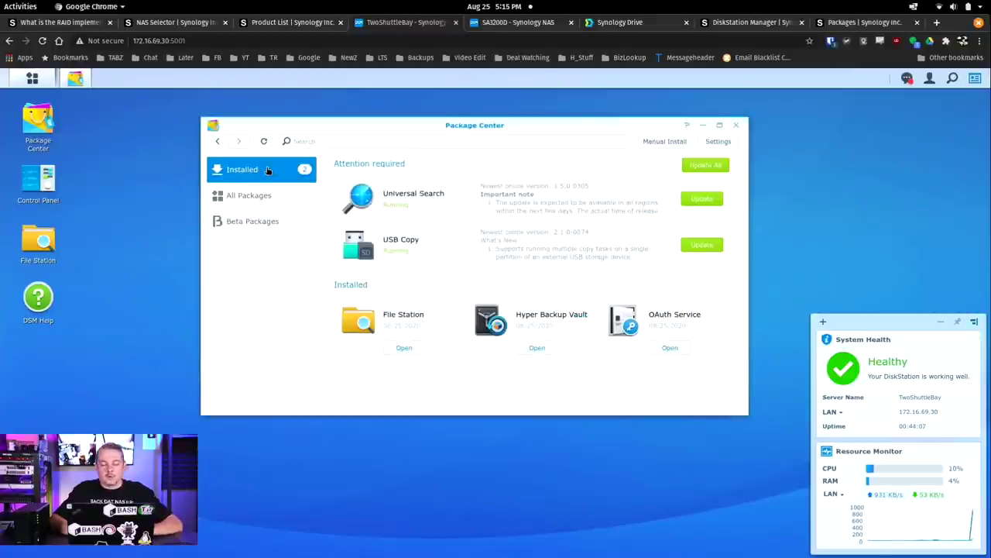
pyautogui.click(708, 171)
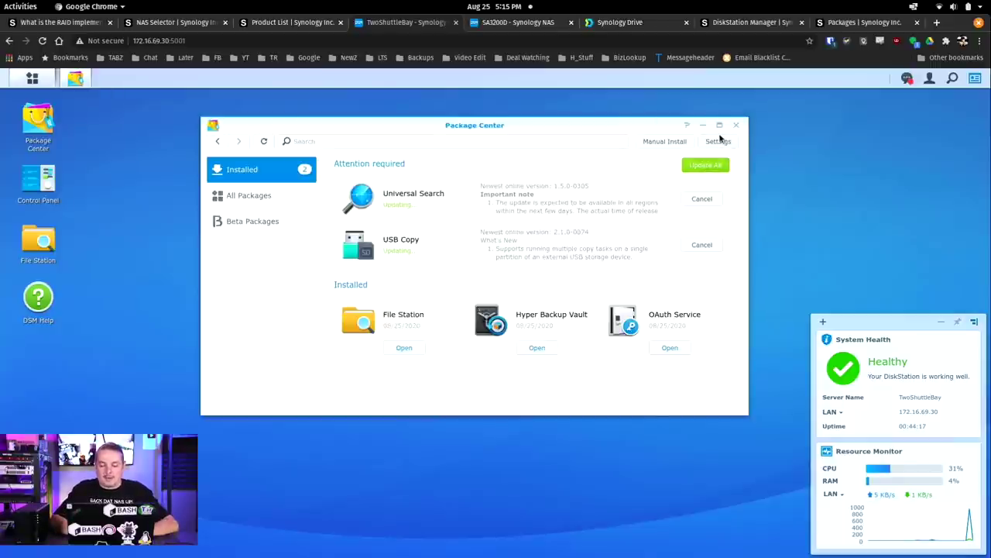
pyautogui.click(719, 140)
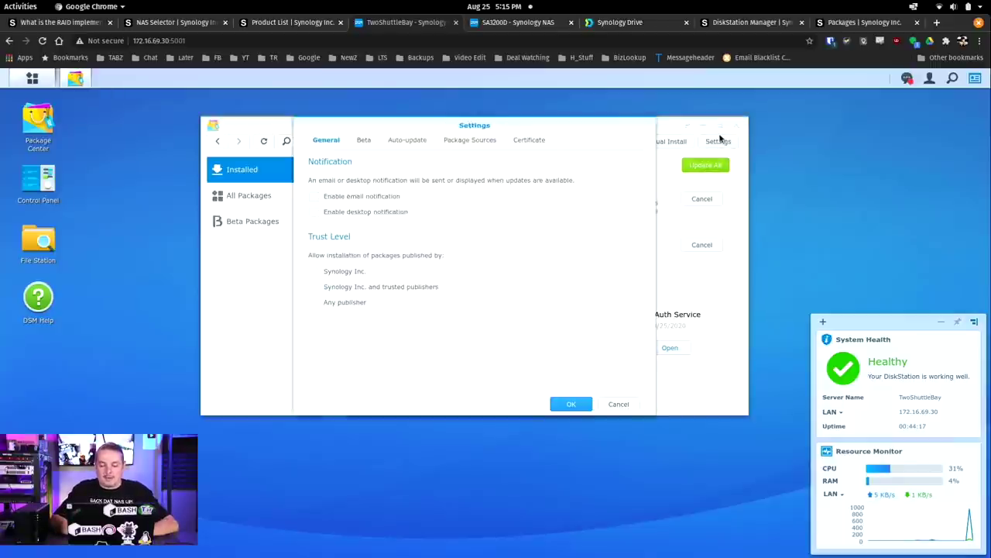
pyautogui.click(408, 141)
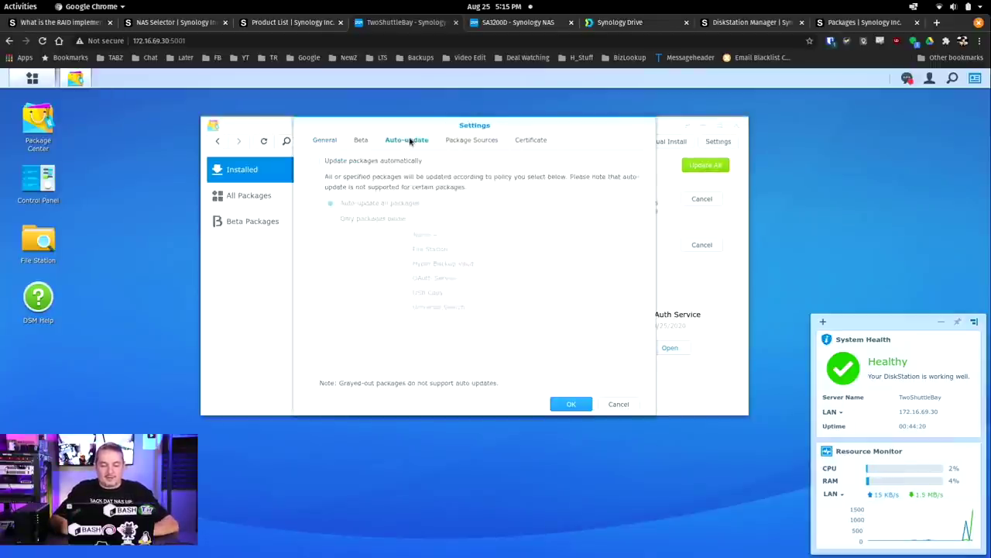
pyautogui.click(356, 166)
pyautogui.click(571, 404)
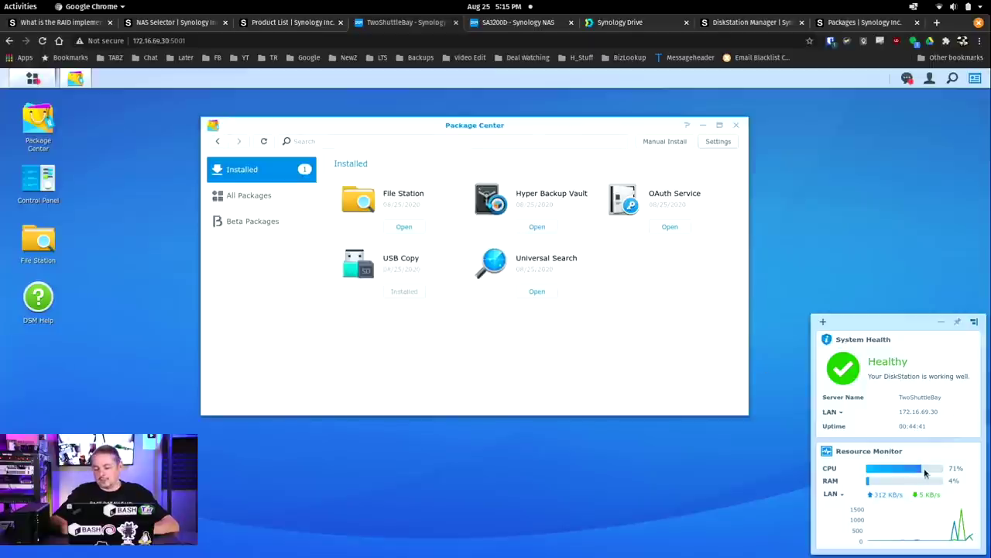
pyautogui.moveTo(925, 473)
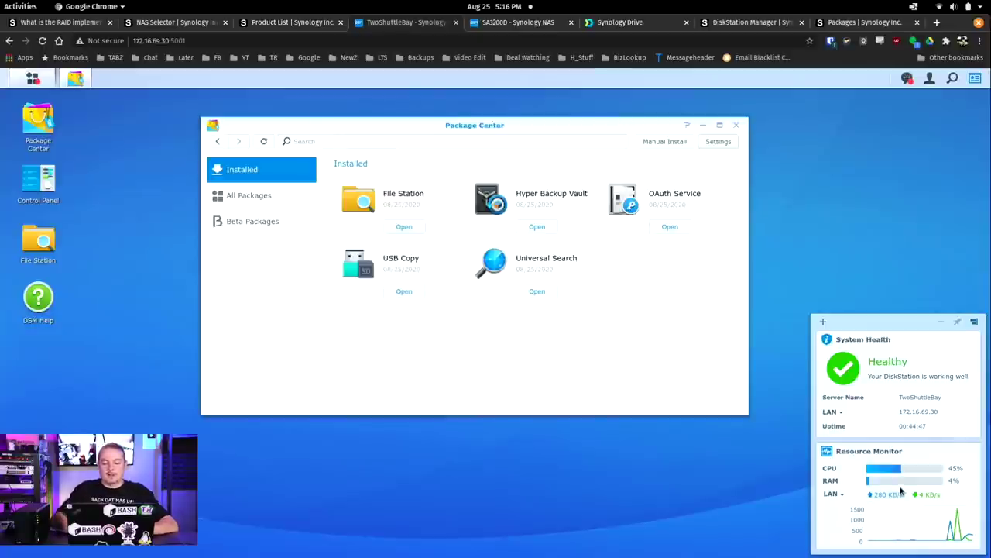
# Step: Install Active Backup for Business from the All Packages list
pyautogui.click(270, 195)
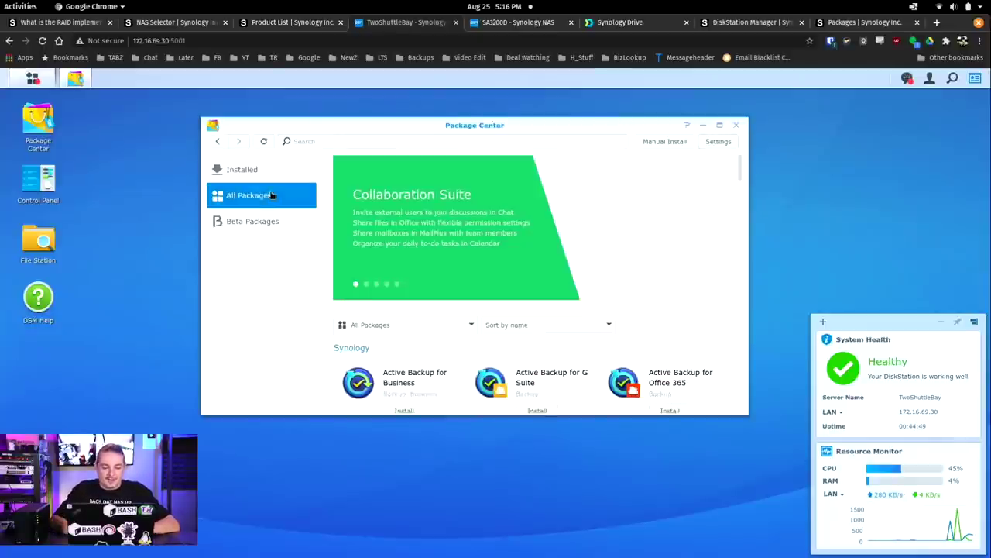
pyautogui.scroll(-2, 452, 259)
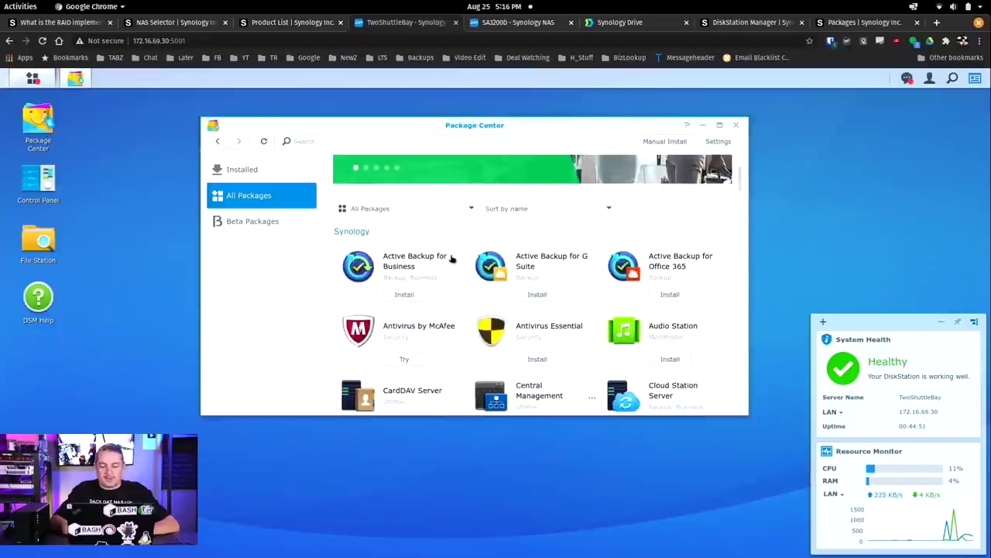
pyautogui.scroll(-1, 537, 221)
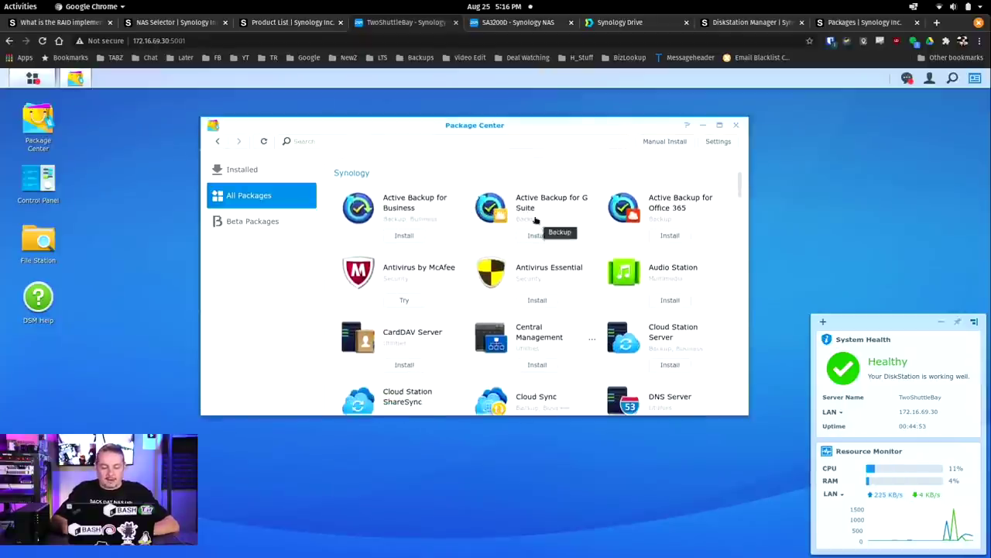
pyautogui.click(405, 229)
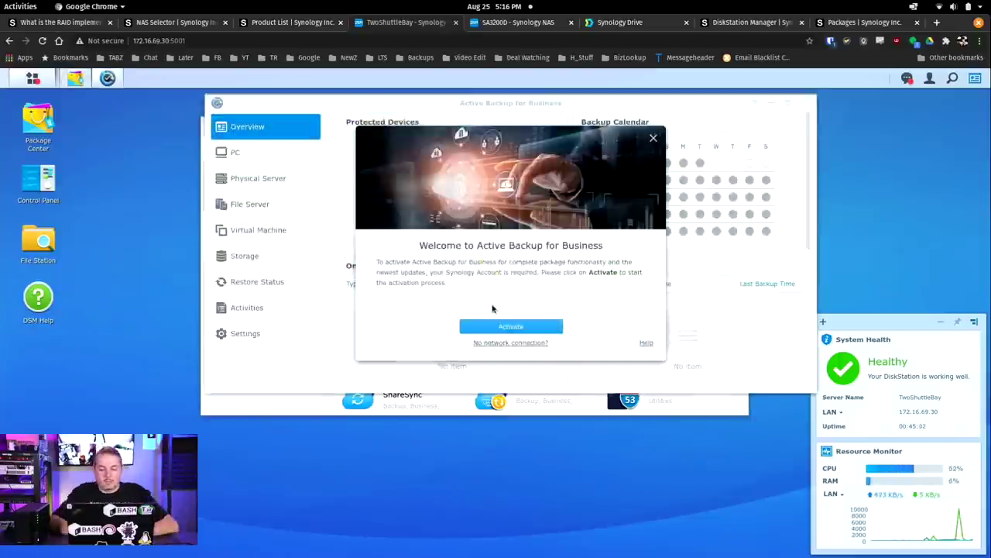
# Step: Start activating Active Backup for Business and agree to the privacy statement
pyautogui.click(509, 325)
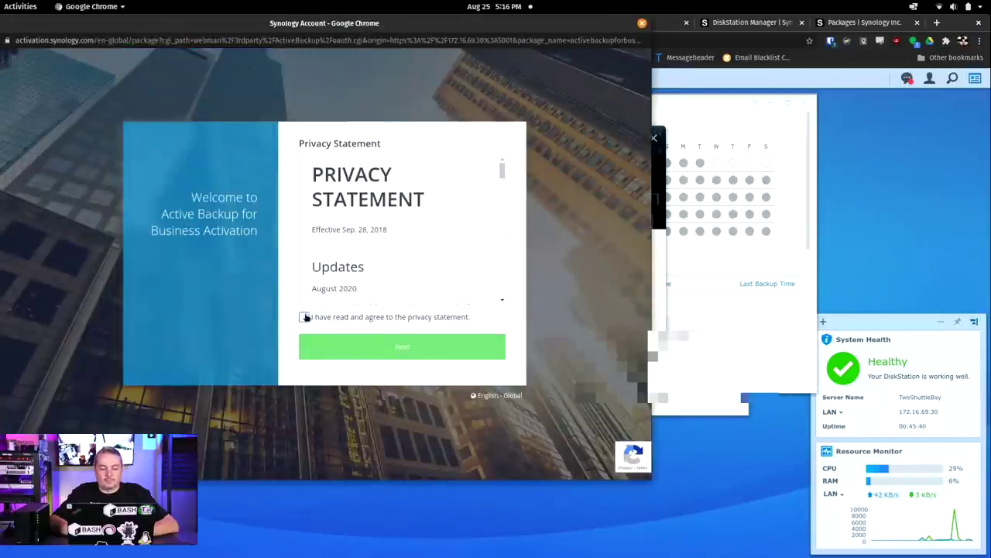
pyautogui.click(304, 318)
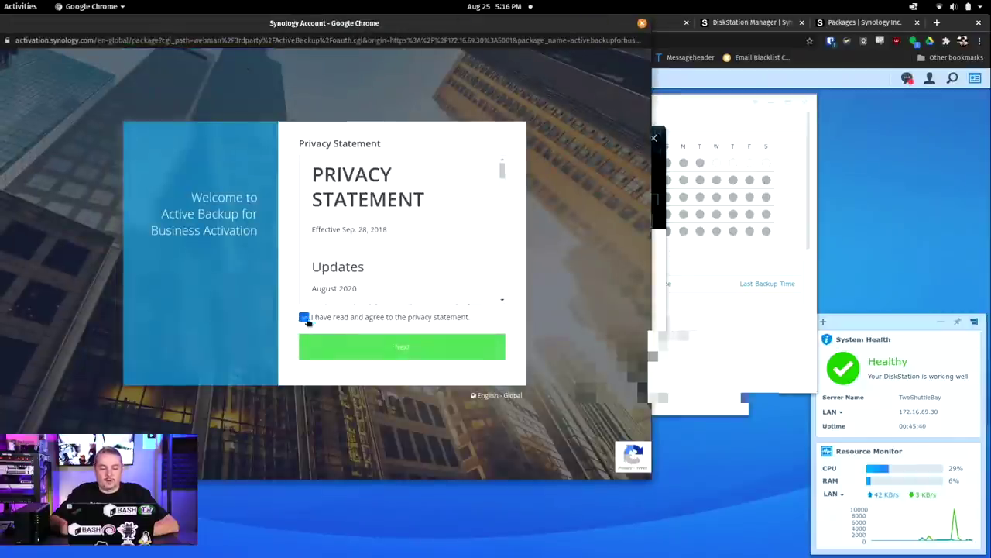
pyautogui.click(353, 348)
# Step: Auto-fill the Synology account credentials with Bitwarden and complete the activation
pyautogui.click(371, 204)
pyautogui.rightClick(371, 204)
pyautogui.moveTo(418, 341)
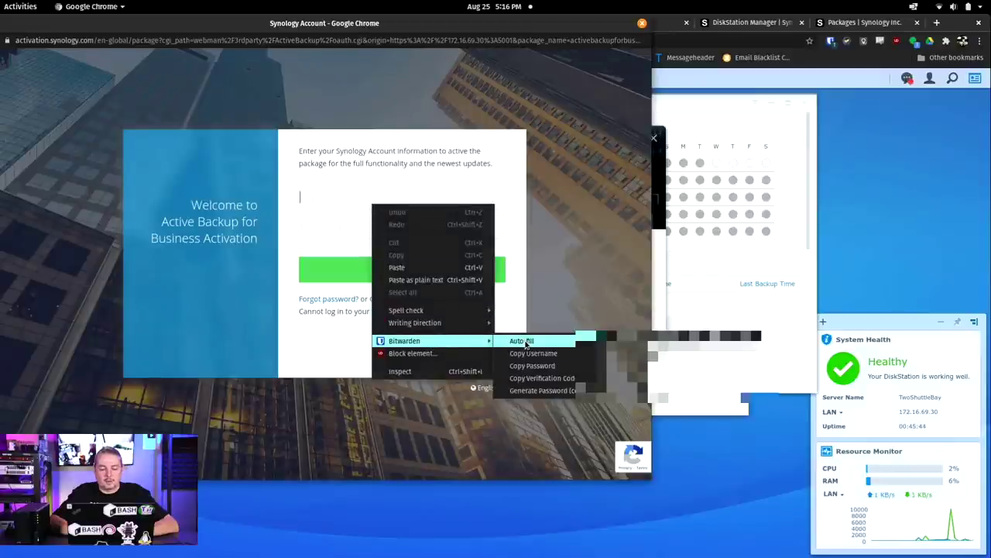
pyautogui.click(526, 343)
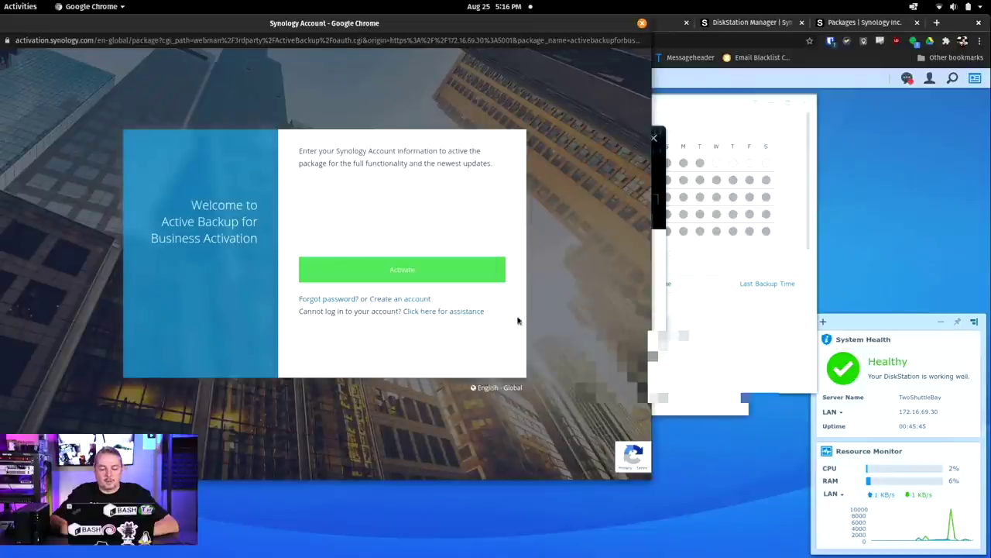
pyautogui.click(386, 270)
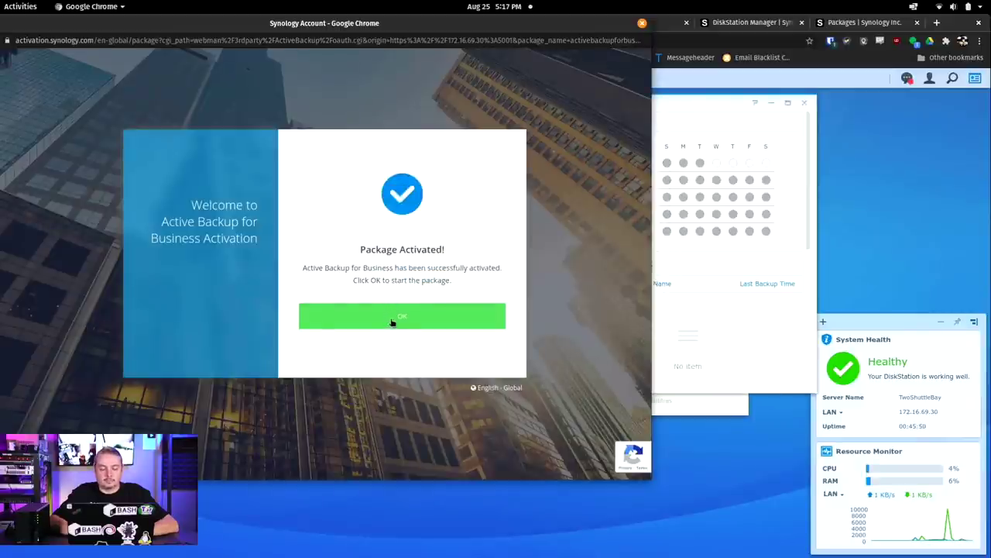
pyautogui.click(390, 323)
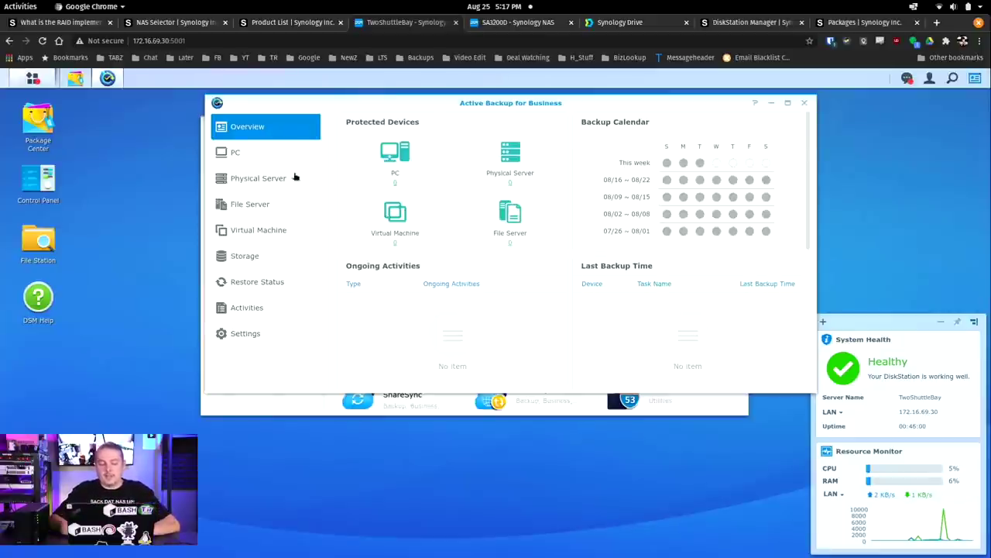
pyautogui.click(275, 156)
pyautogui.click(272, 126)
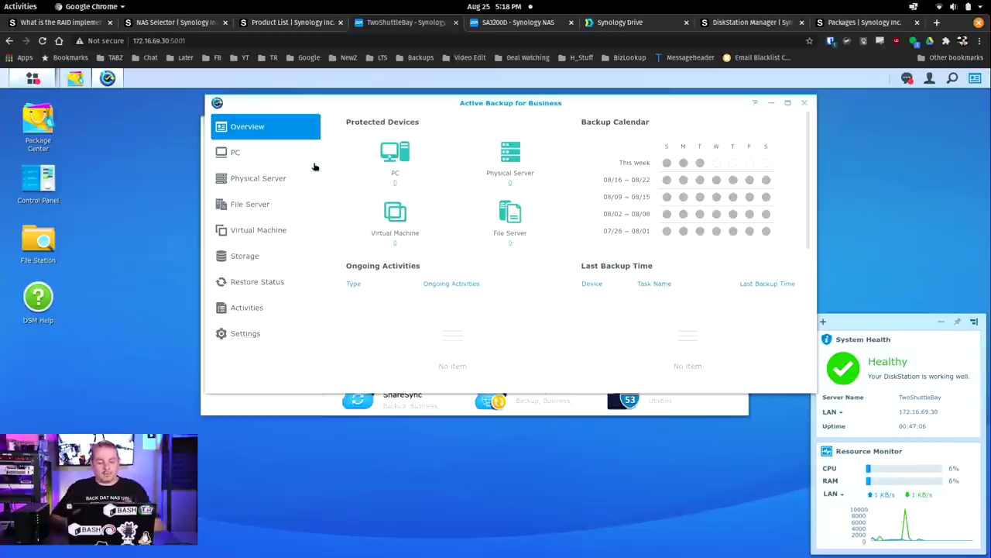
pyautogui.moveTo(566, 106); pyautogui.dragTo(529, 138)
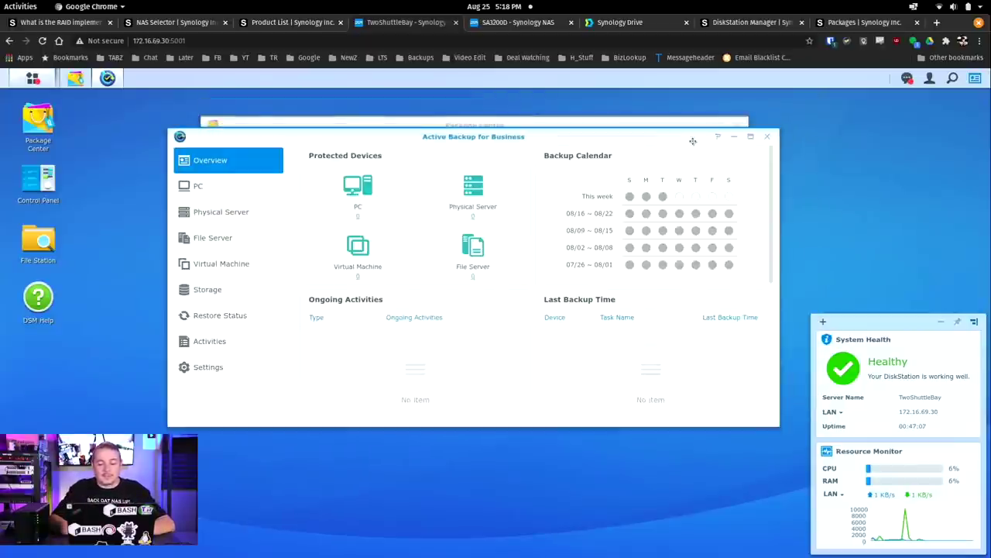
# Step: Close Active Backup and Control Panel, switch to SA3200D, and open Package Center
pyautogui.click(769, 137)
pyautogui.click(505, 22)
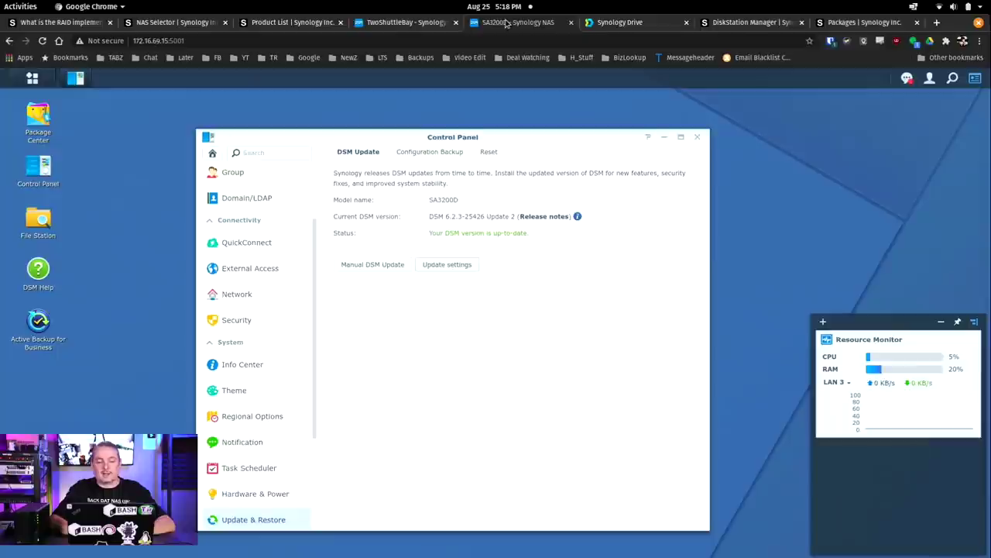
pyautogui.click(697, 137)
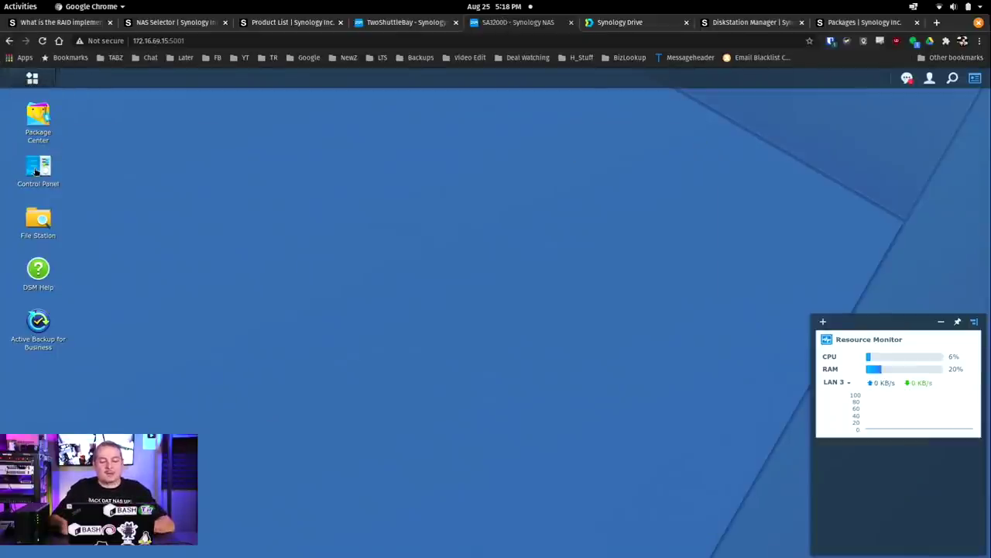
pyautogui.click(35, 78)
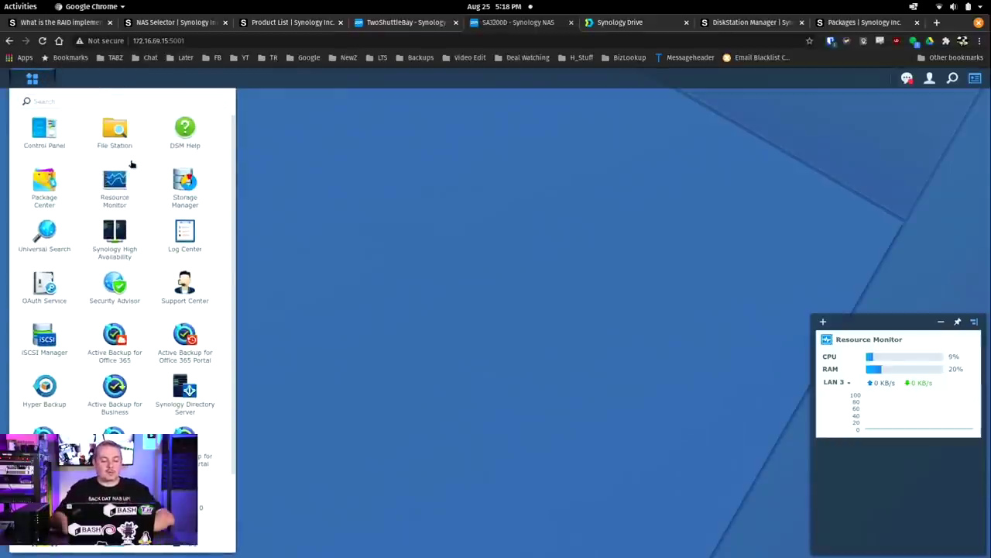
pyautogui.click(45, 183)
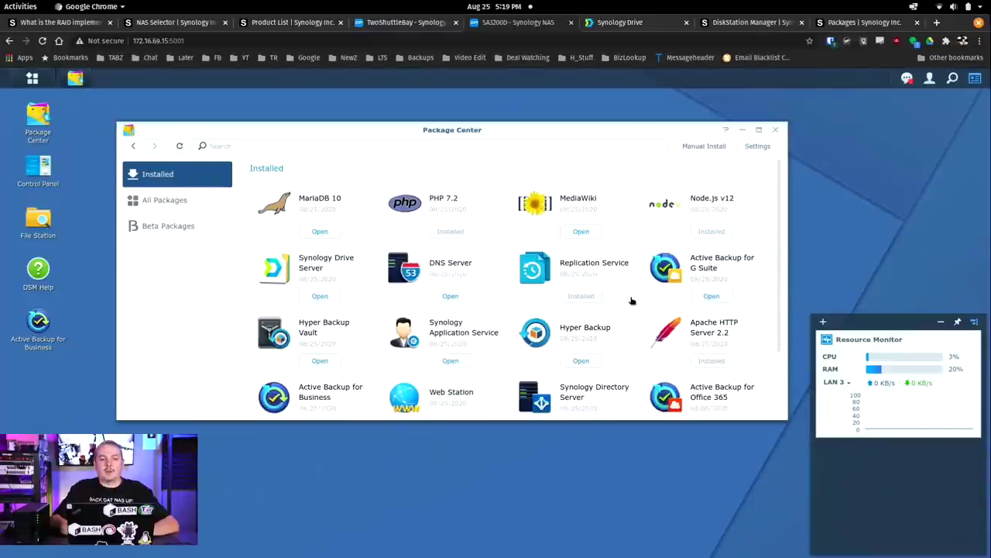
# Step: Open Active Backup for G Suite, dismiss its task wizard, and return to Package Center
pyautogui.click(711, 296)
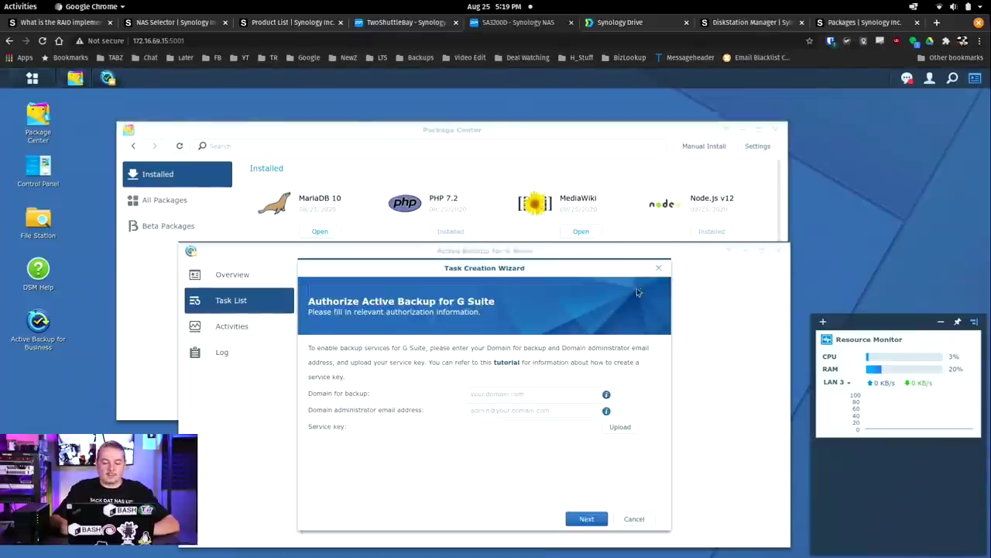
pyautogui.click(634, 519)
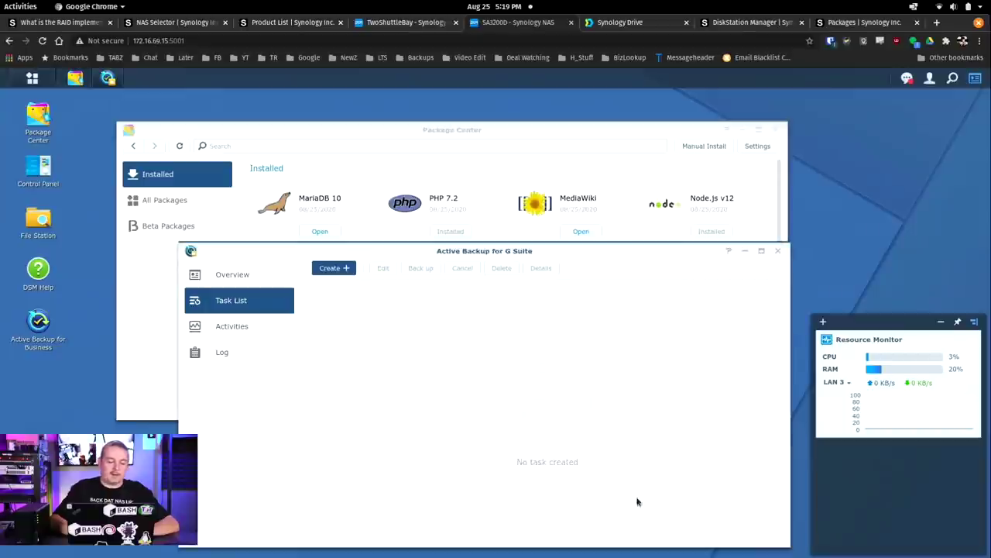
pyautogui.moveTo(532, 256); pyautogui.dragTo(626, 269)
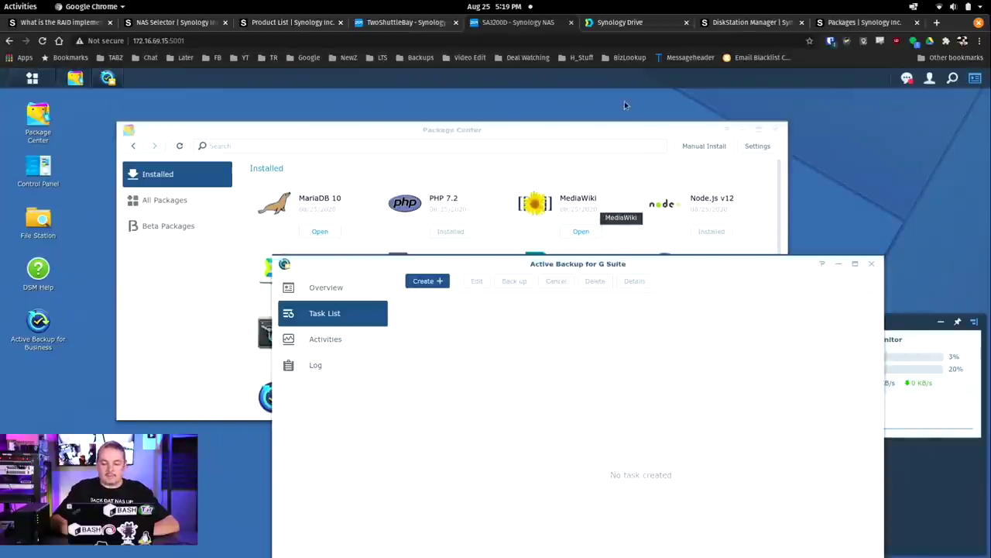
pyautogui.click(627, 208)
pyautogui.scroll(-3, 443, 315)
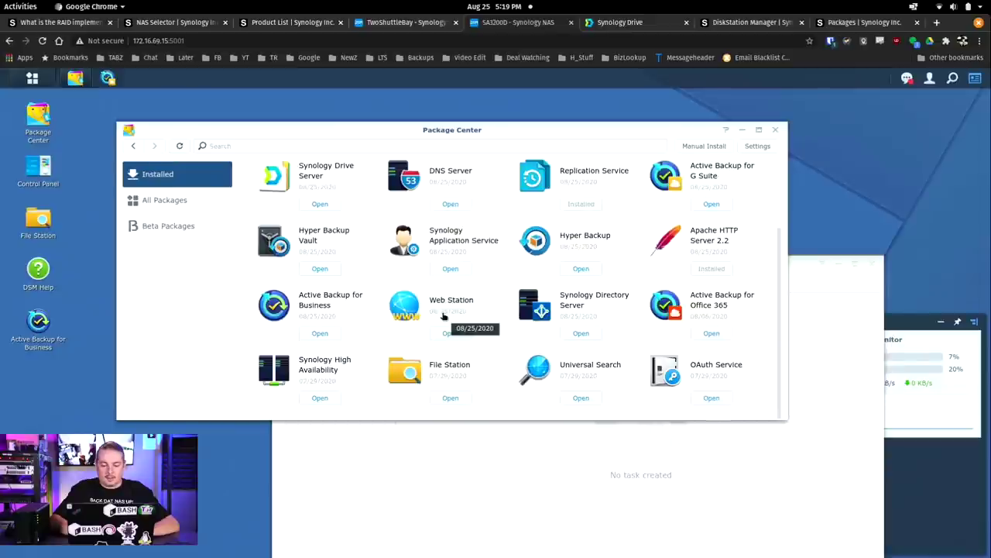
# Step: Open Active Backup for Office 365 from Package Center and reposition its window
pyautogui.click(708, 334)
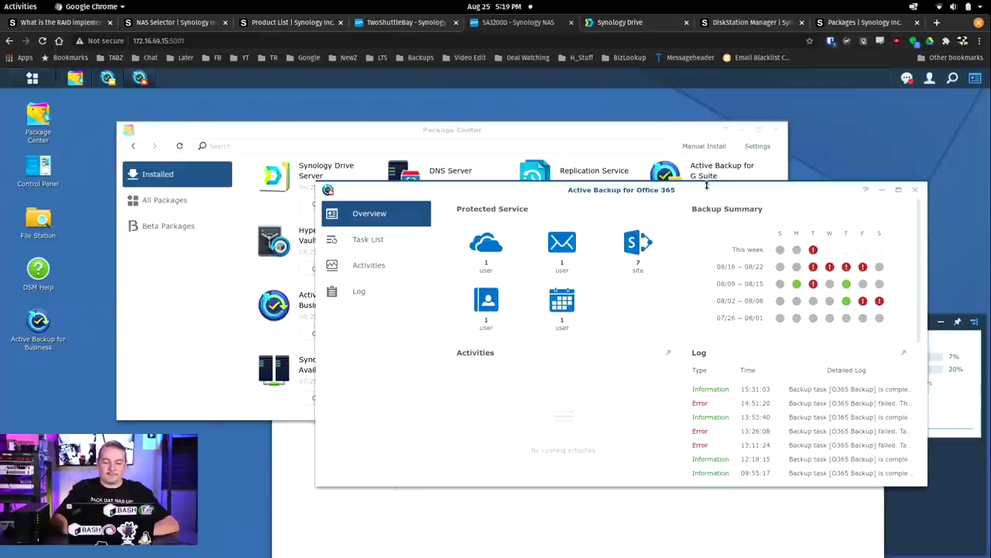
pyautogui.moveTo(707, 189); pyautogui.dragTo(573, 161)
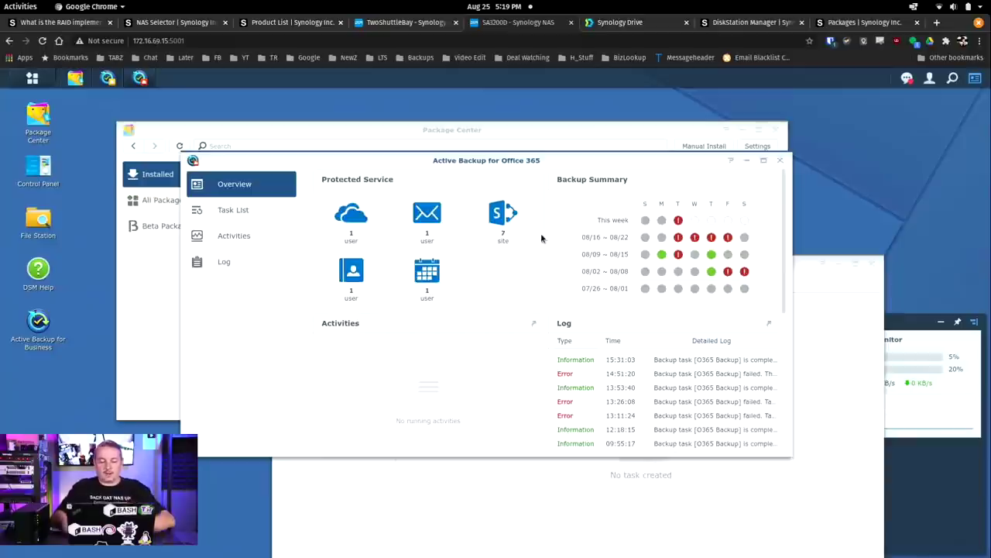
pyautogui.click(32, 78)
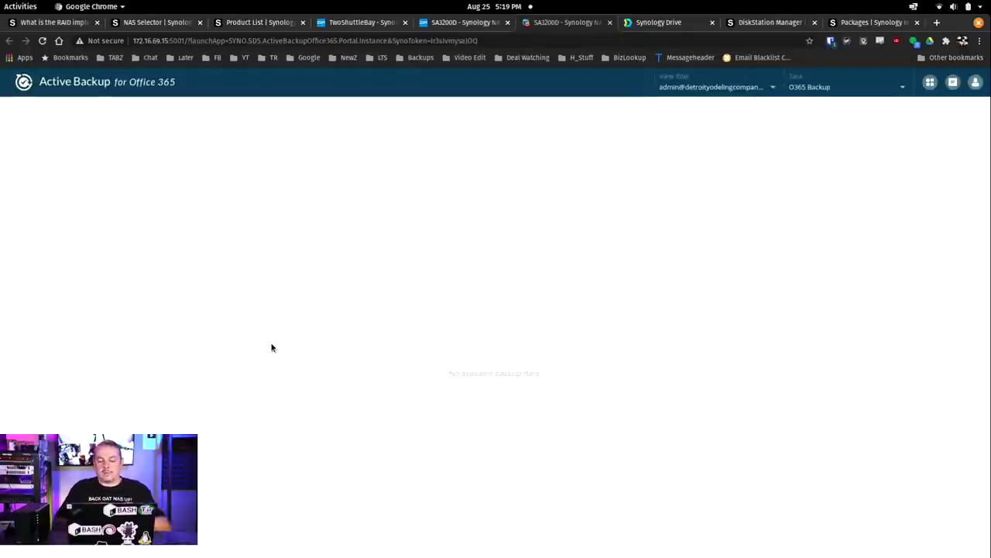
# Step: View the backup as another licensed user and browse a folder inside O365 Demo
pyautogui.click(707, 92)
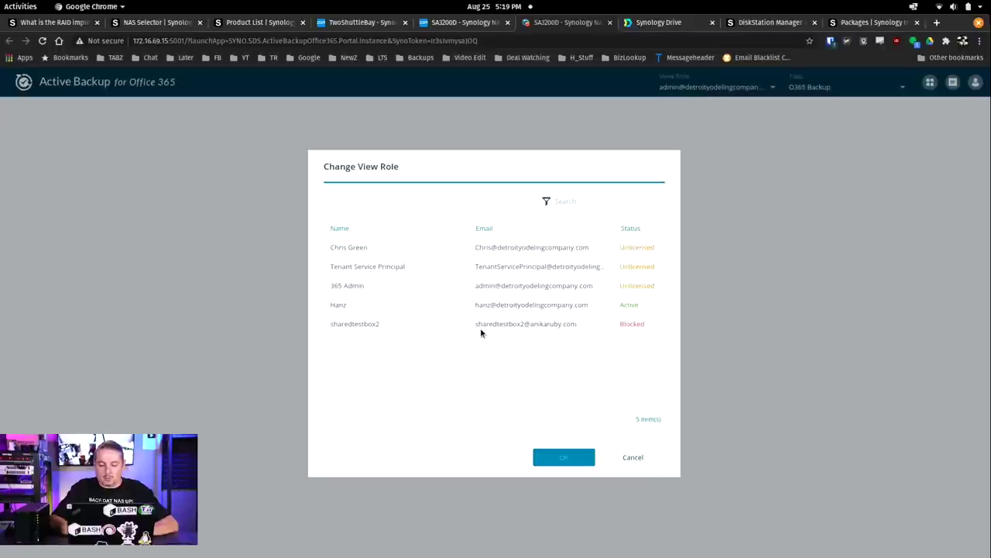
pyautogui.click(563, 458)
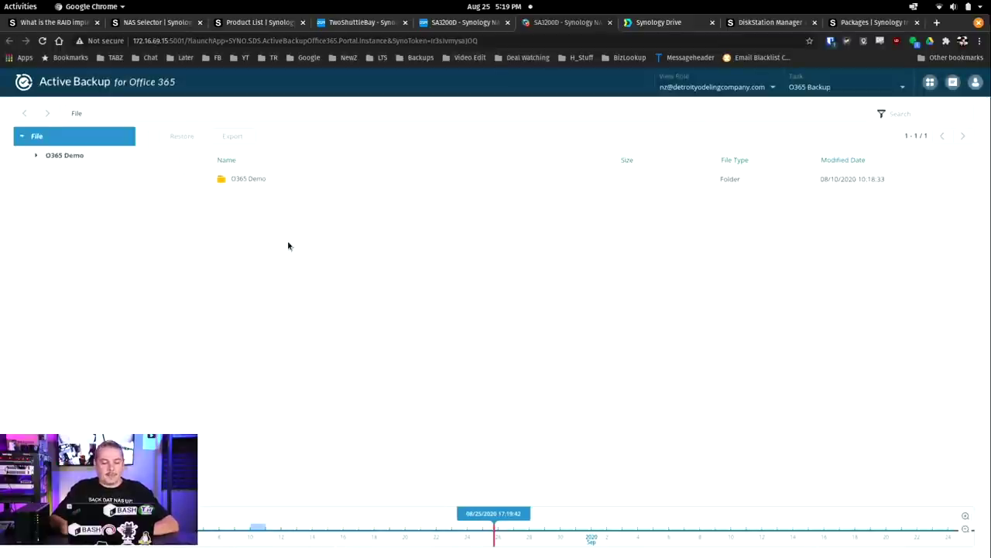
pyautogui.click(37, 156)
pyautogui.click(75, 212)
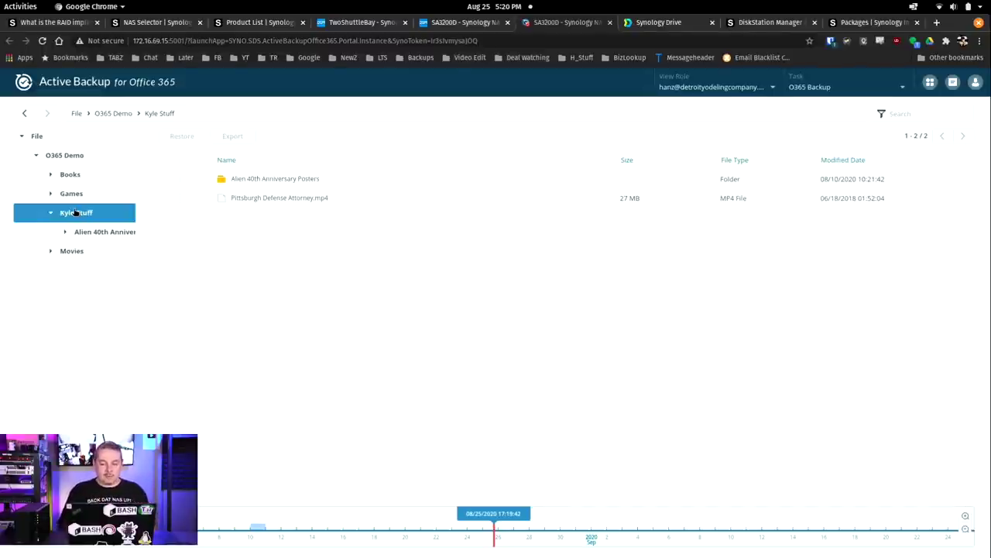
# Step: Show the user's Inbox at an earlier backup point and tick the Caterpillar Marine email
pyautogui.click(949, 83)
pyautogui.click(875, 124)
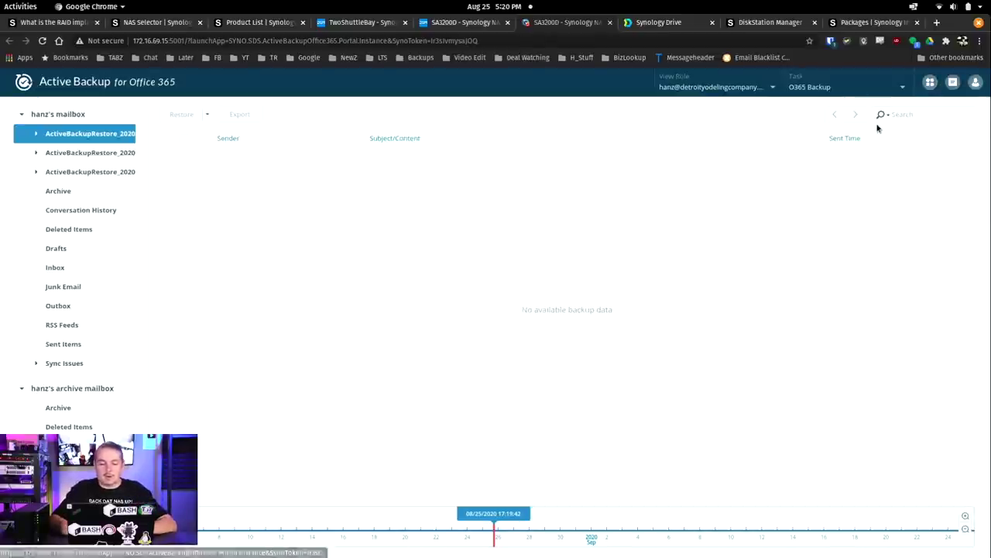
pyautogui.click(84, 267)
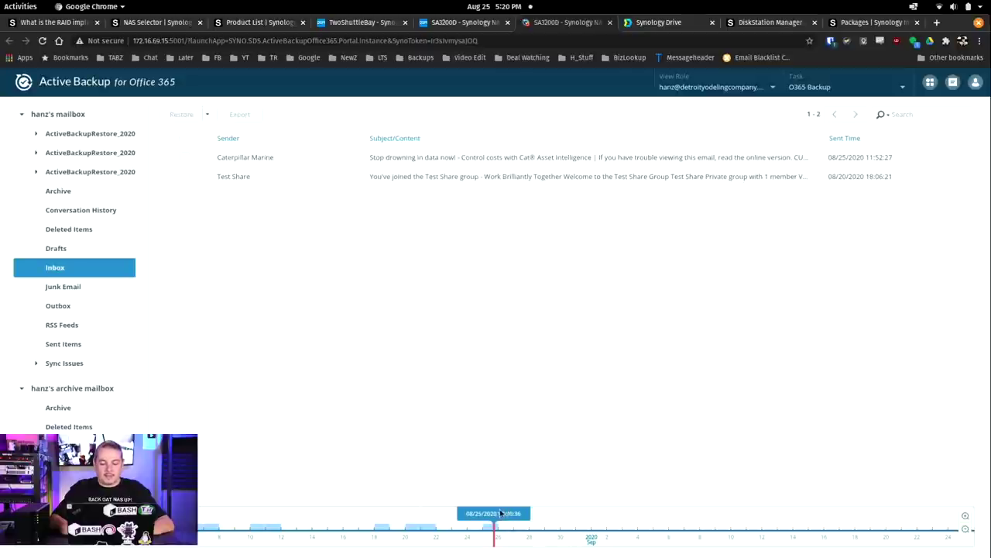
pyautogui.click(270, 532)
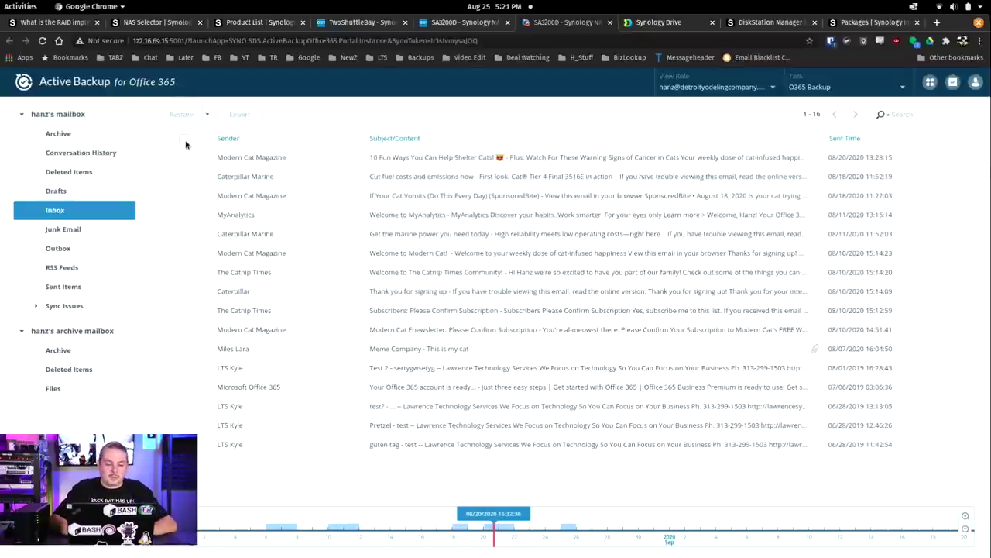
pyautogui.click(184, 176)
# Step: Tick the Modern Cat Magazine, MyAnalytics and another Caterpillar Marine email
pyautogui.click(184, 195)
pyautogui.click(184, 214)
pyautogui.click(185, 233)
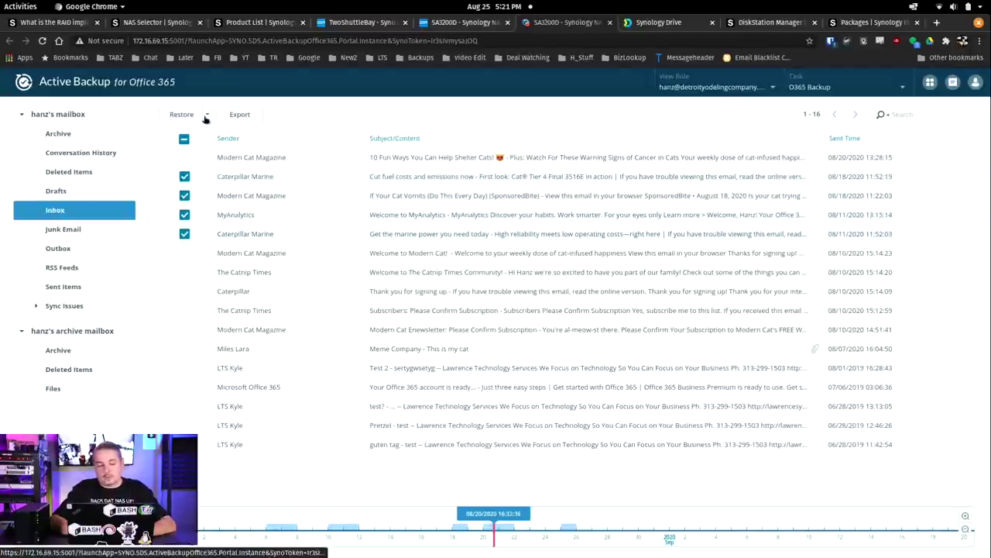
# Step: Review the restore destination for the four checked mails, then cancel the restore
pyautogui.click(206, 115)
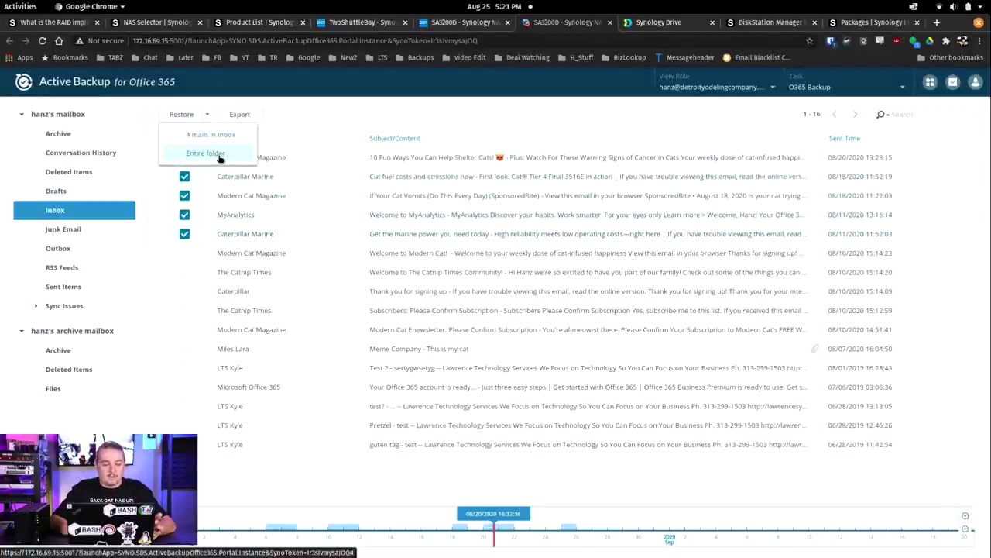
pyautogui.click(334, 106)
pyautogui.click(182, 115)
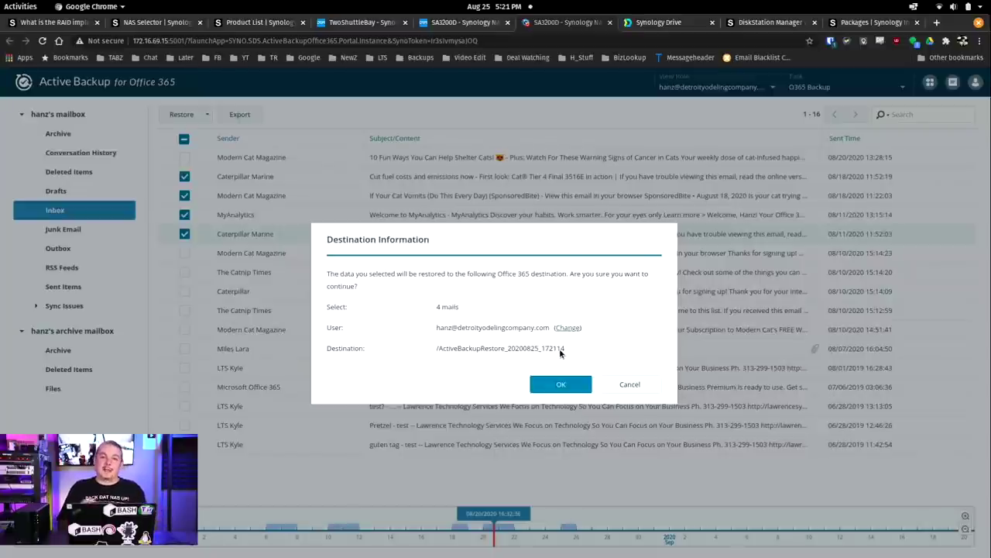
pyautogui.click(651, 386)
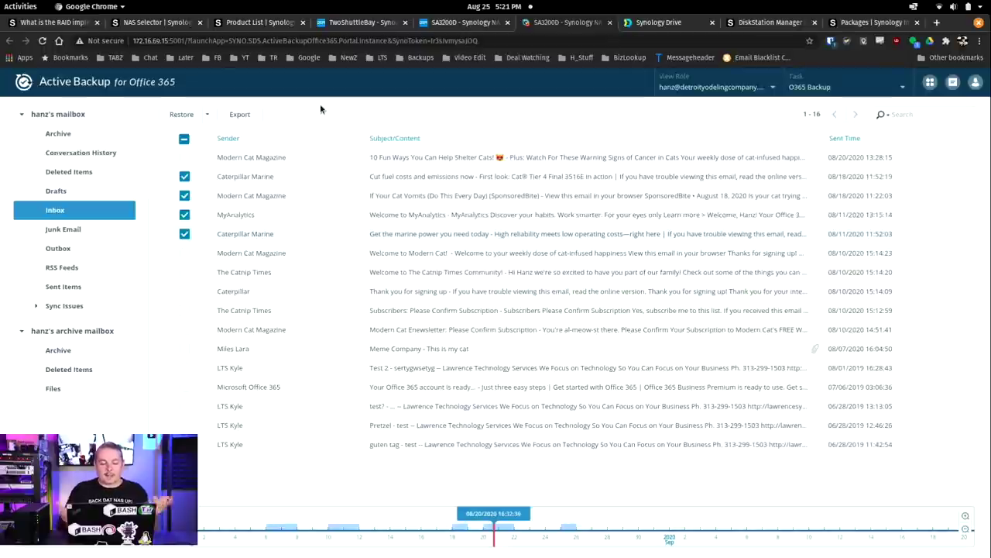
# Step: Untick the Modern Cat Magazine and MyAnalytics emails, then scroll through the exported .eml file
pyautogui.click(185, 196)
pyautogui.click(185, 214)
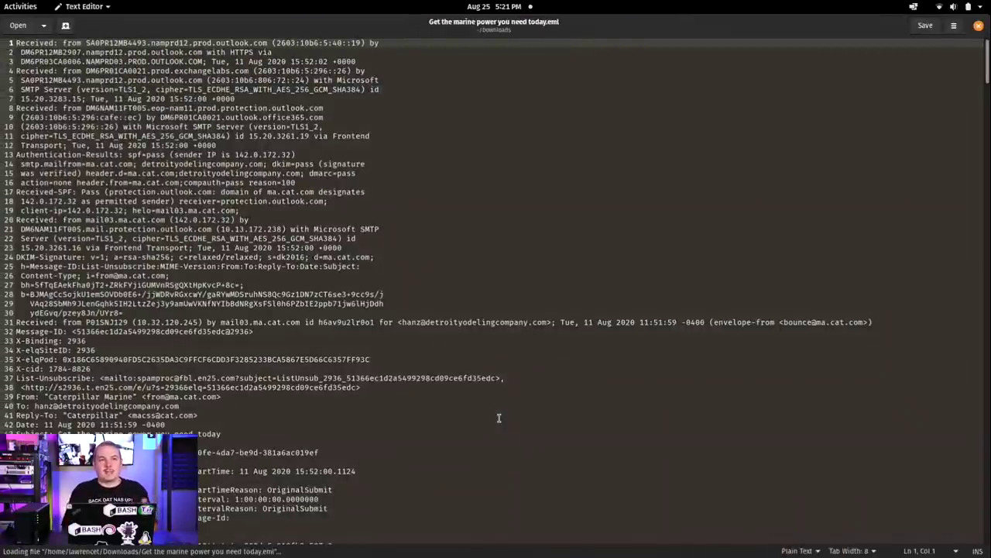
pyautogui.scroll(-20, 499, 418)
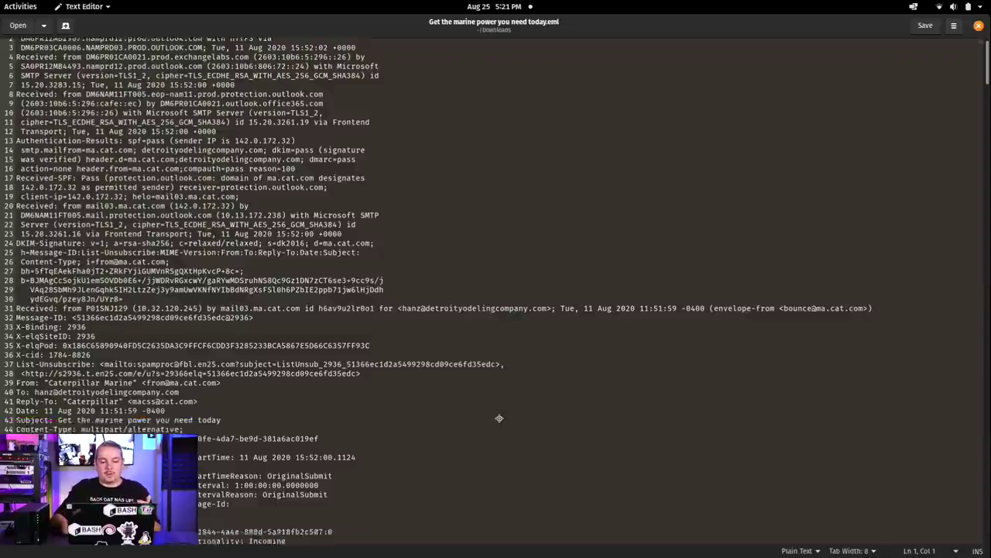
pyautogui.scroll(-20, 499, 419)
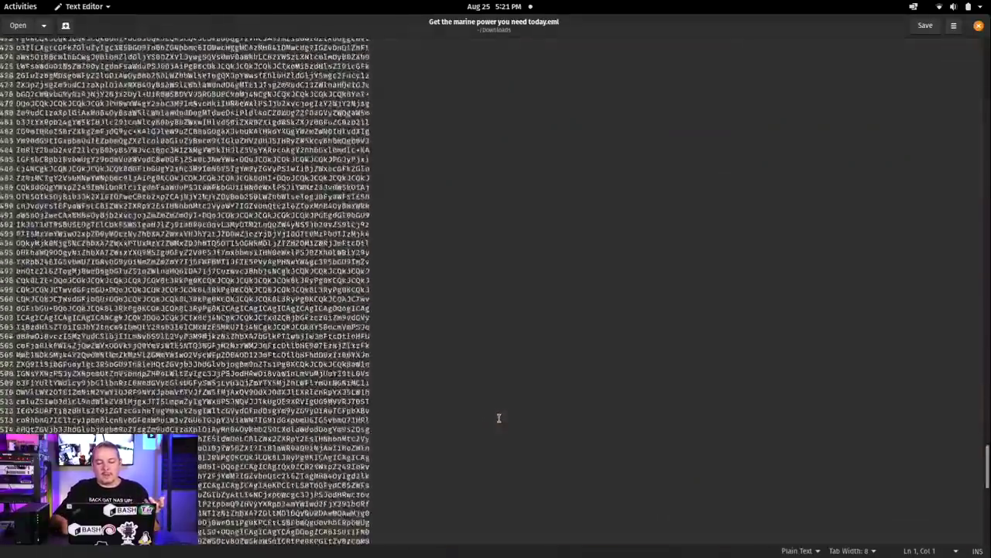
pyautogui.scroll(20, 499, 418)
pyautogui.scroll(6, 499, 418)
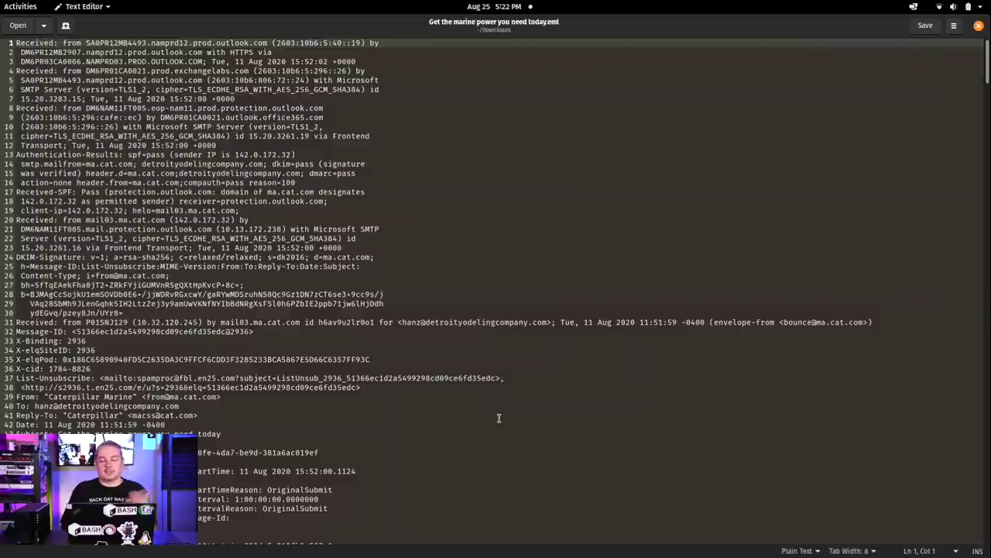
# Step: Close Text Editor and switch the portal to the user's Drive backup
pyautogui.click(979, 25)
pyautogui.click(930, 82)
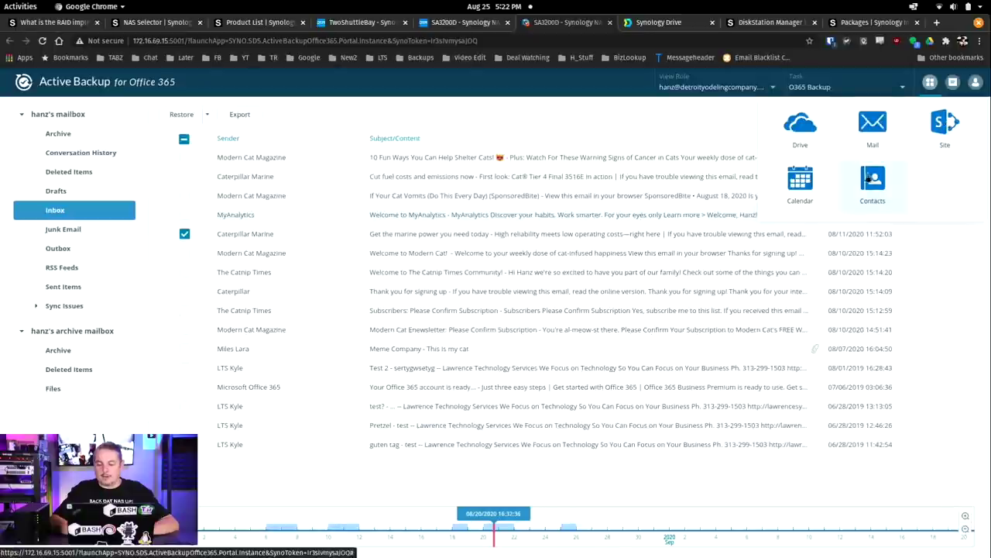
pyautogui.click(800, 124)
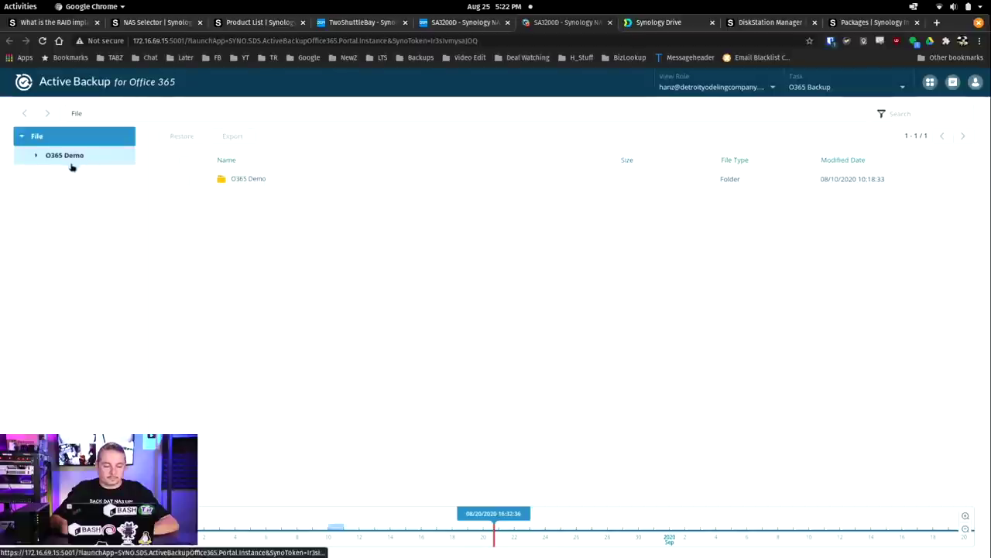
# Step: Export OwlboySetupXNA.exe from O365 Demo > Games > Owlboy
pyautogui.click(37, 156)
pyautogui.click(62, 193)
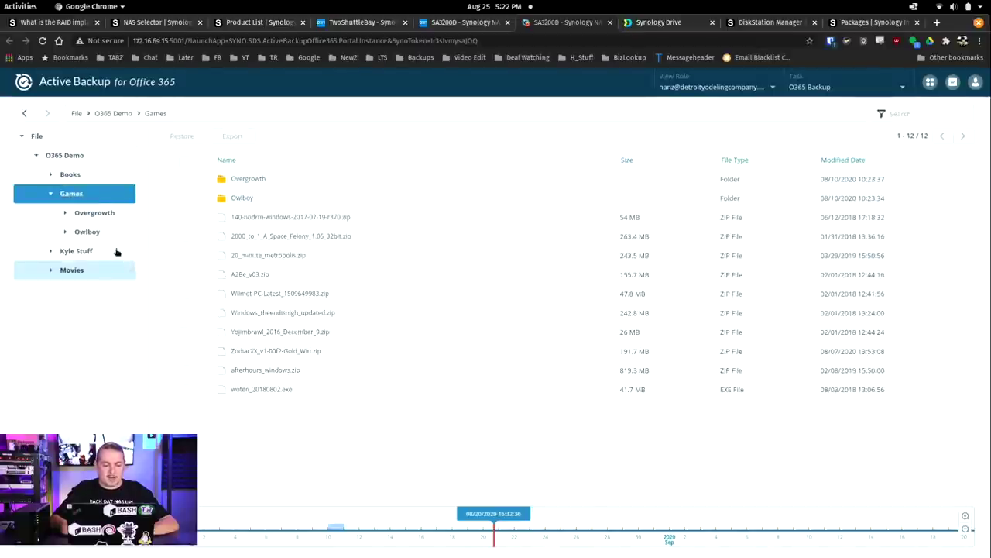
pyautogui.click(88, 232)
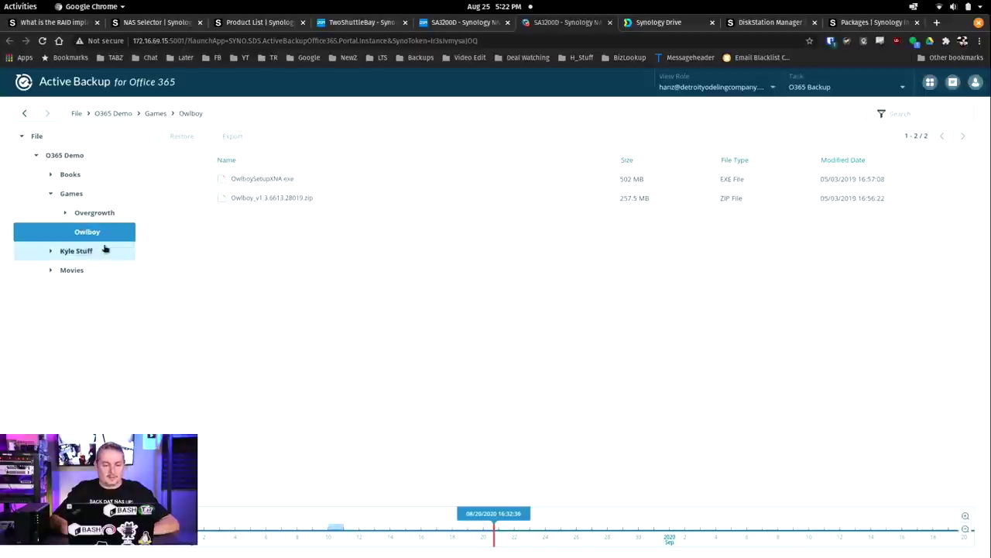
pyautogui.click(183, 179)
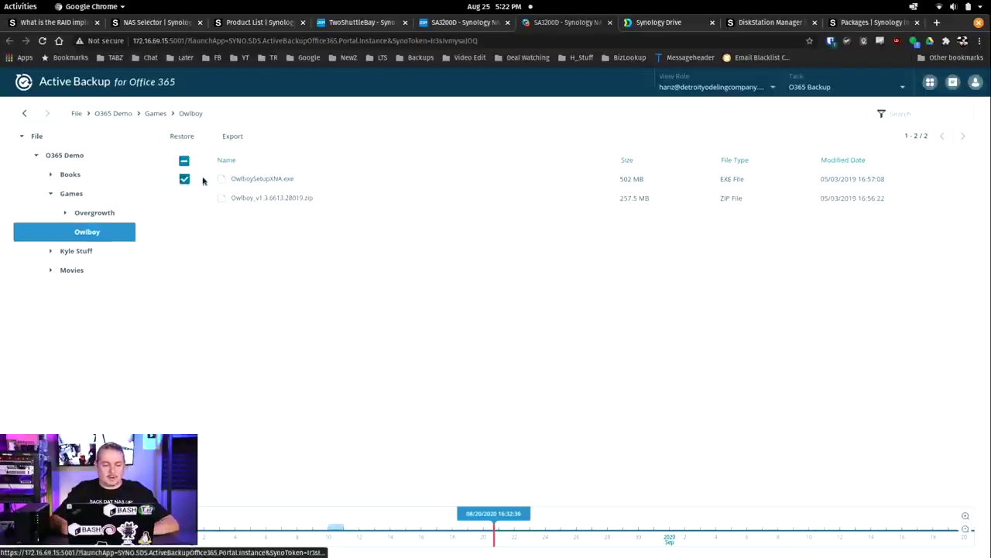
pyautogui.click(230, 136)
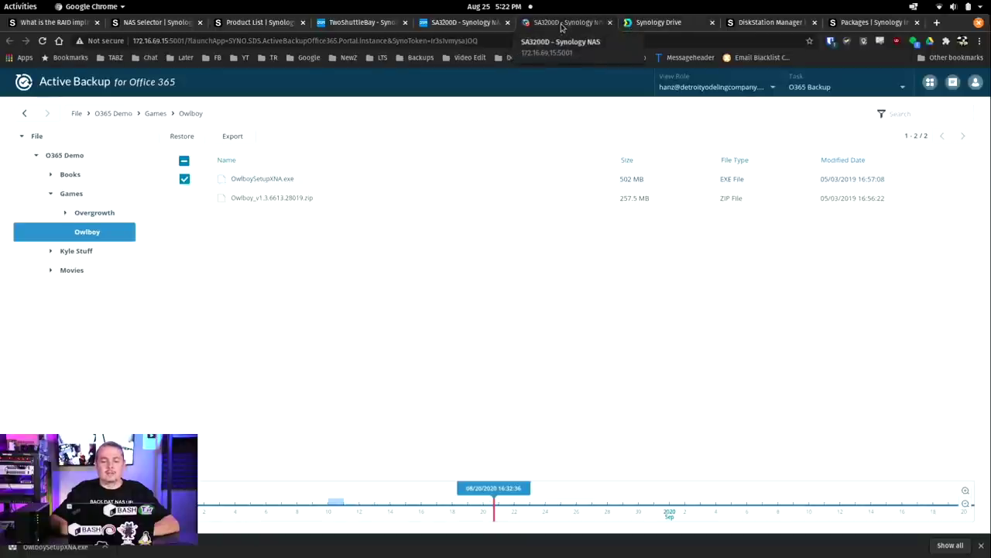
# Step: Close the Office 365 backup portal tab, Active Backup window and Synology Drive Admin Console
pyautogui.click(610, 22)
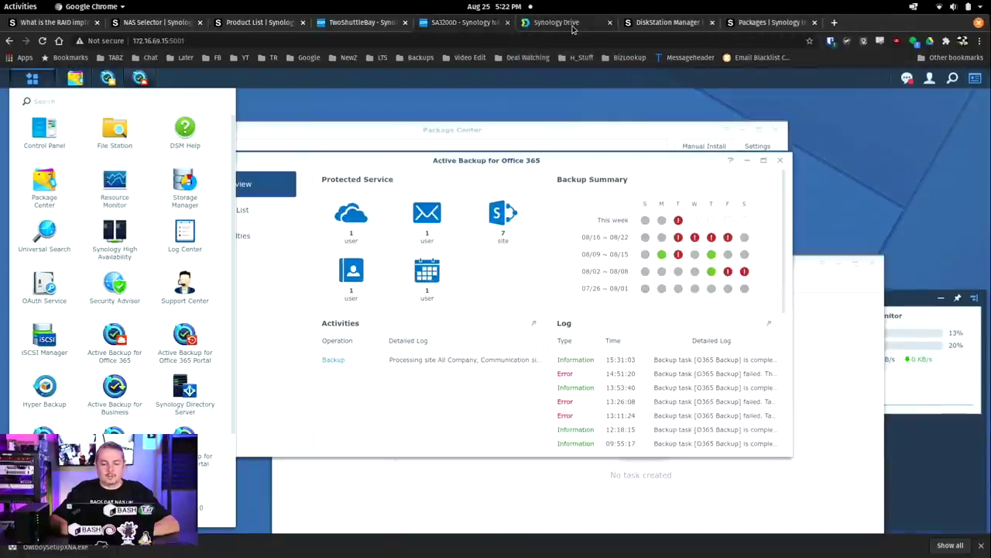
pyautogui.click(384, 94)
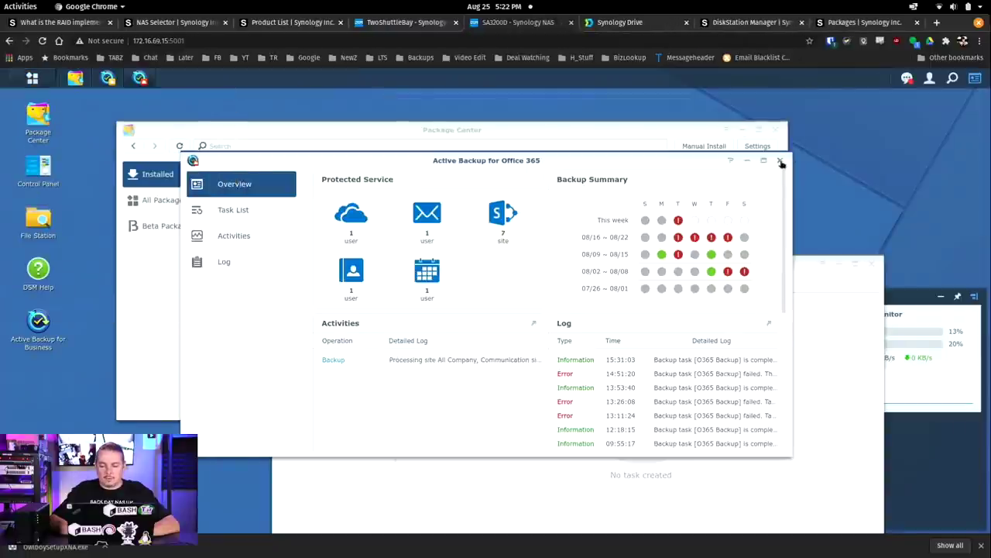
pyautogui.click(780, 160)
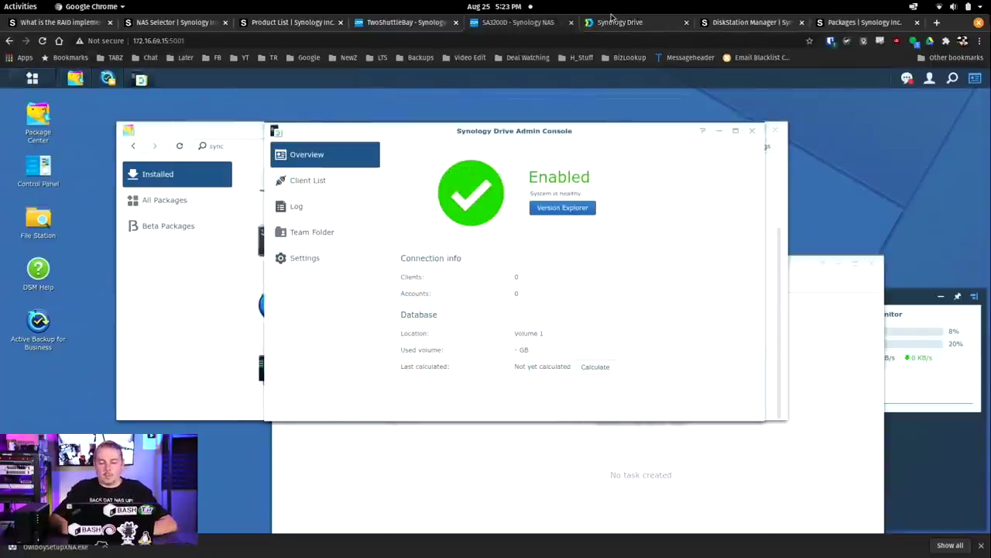
pyautogui.click(620, 22)
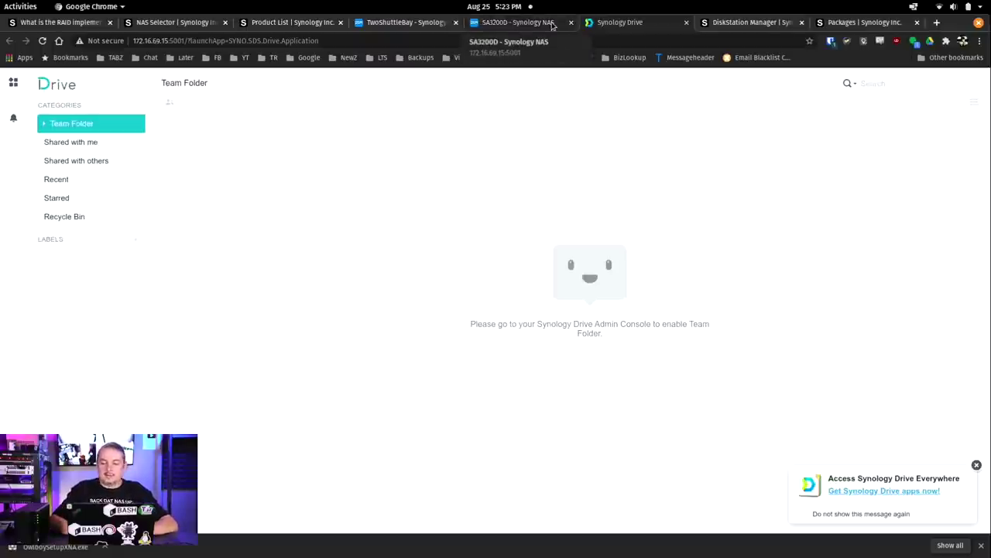
pyautogui.click(500, 21)
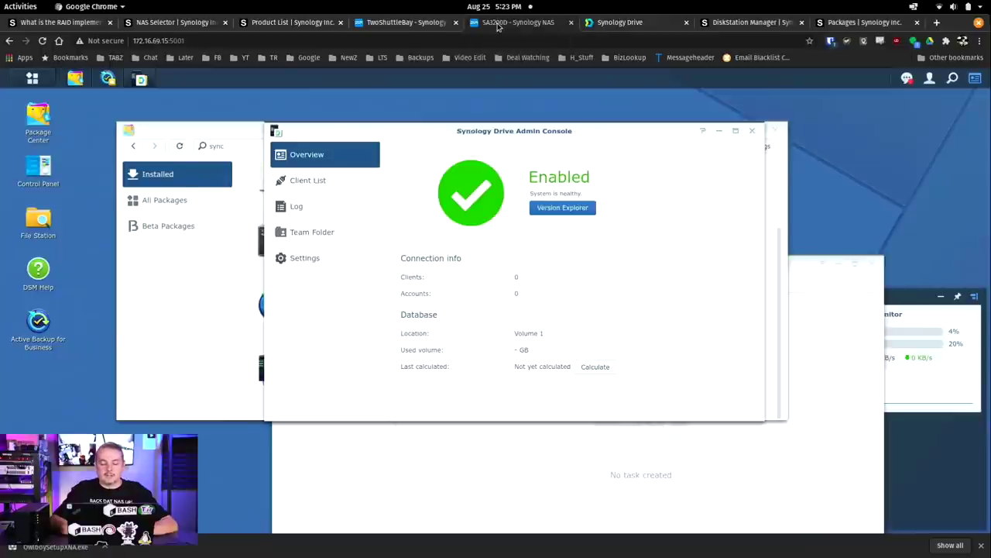
pyautogui.click(752, 133)
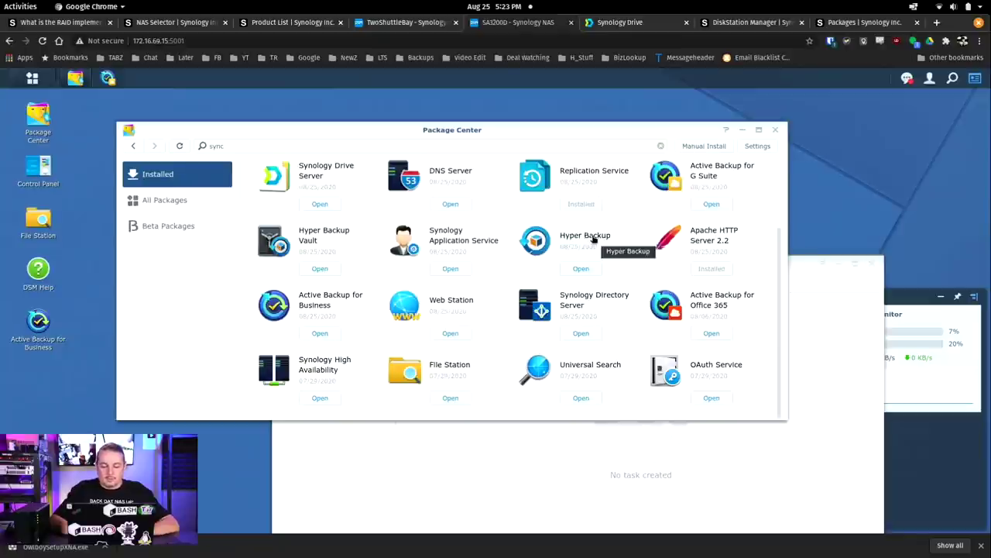
# Step: Launch Hyper Backup from Package Center and run the Back Dat NAS Up task immediately
pyautogui.click(581, 269)
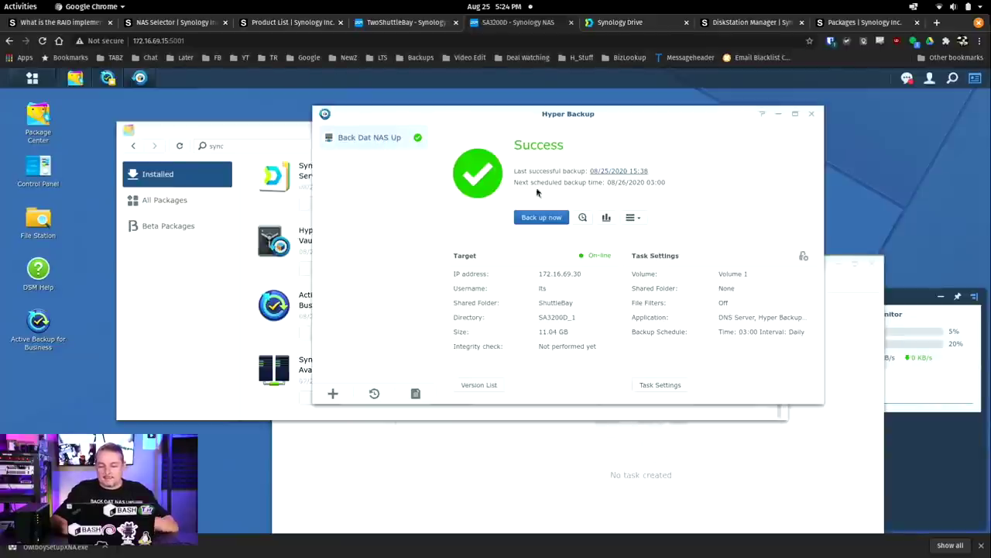
pyautogui.click(546, 219)
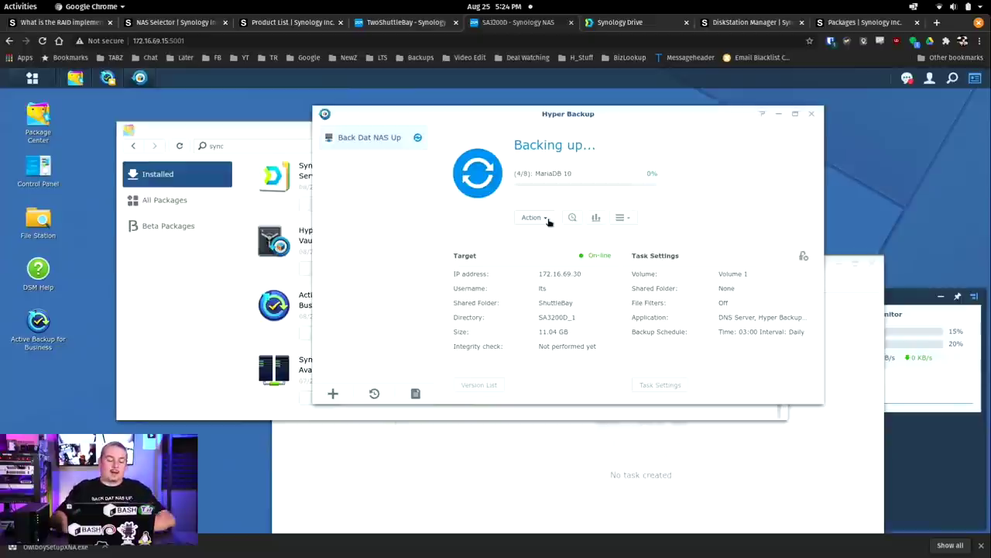
# Step: Start a remote NAS data backup task, then cancel the wizard
pyautogui.click(332, 395)
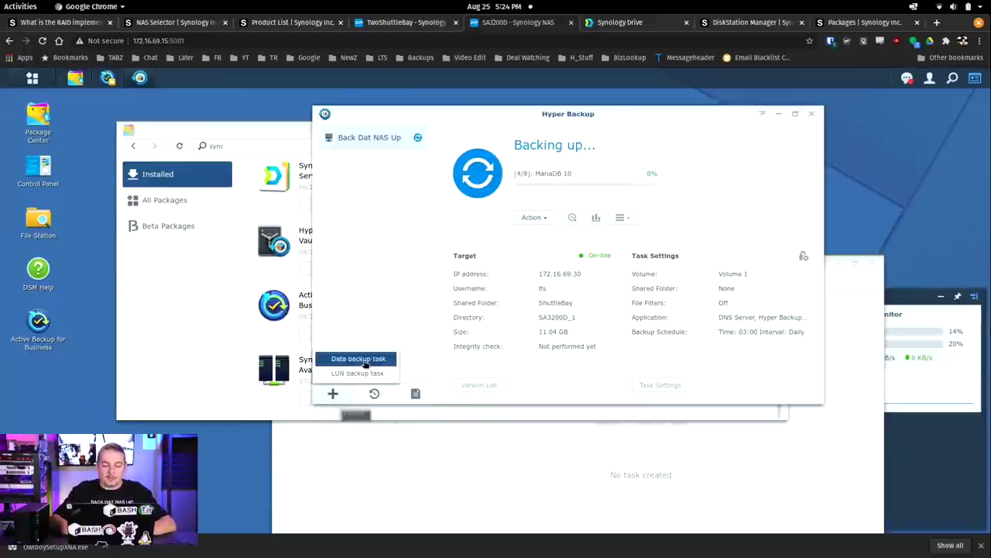
pyautogui.click(364, 362)
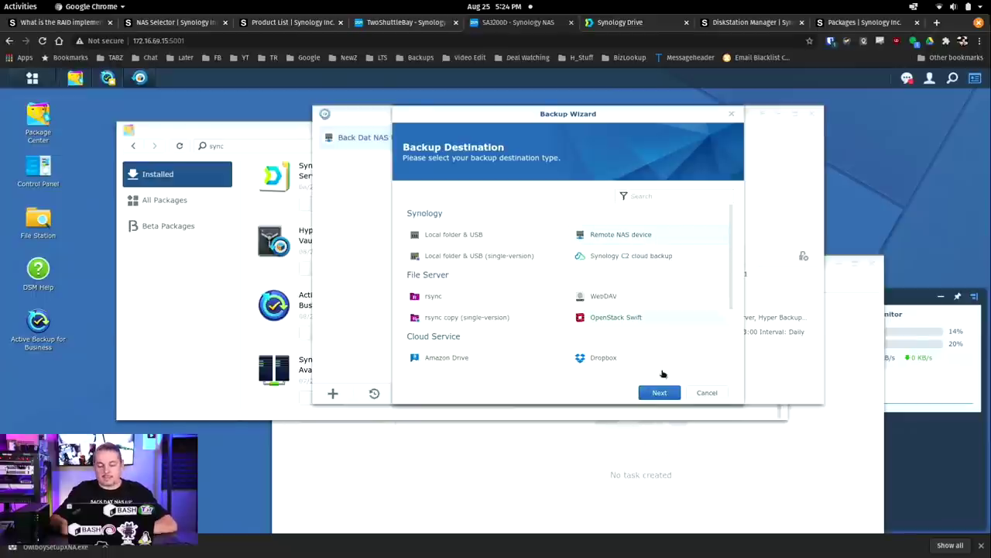
pyautogui.click(659, 392)
pyautogui.click(640, 210)
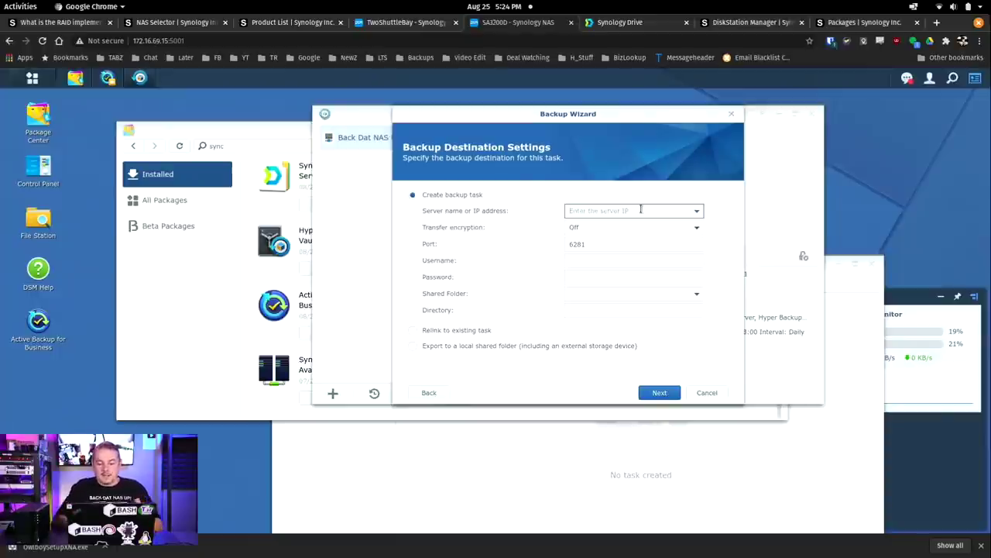
pyautogui.click(627, 279)
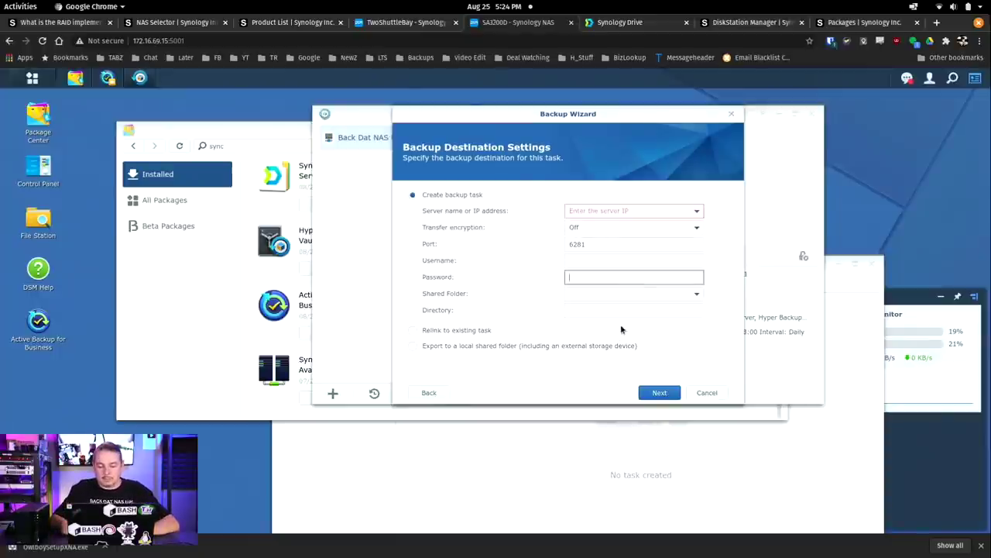
pyautogui.click(629, 261)
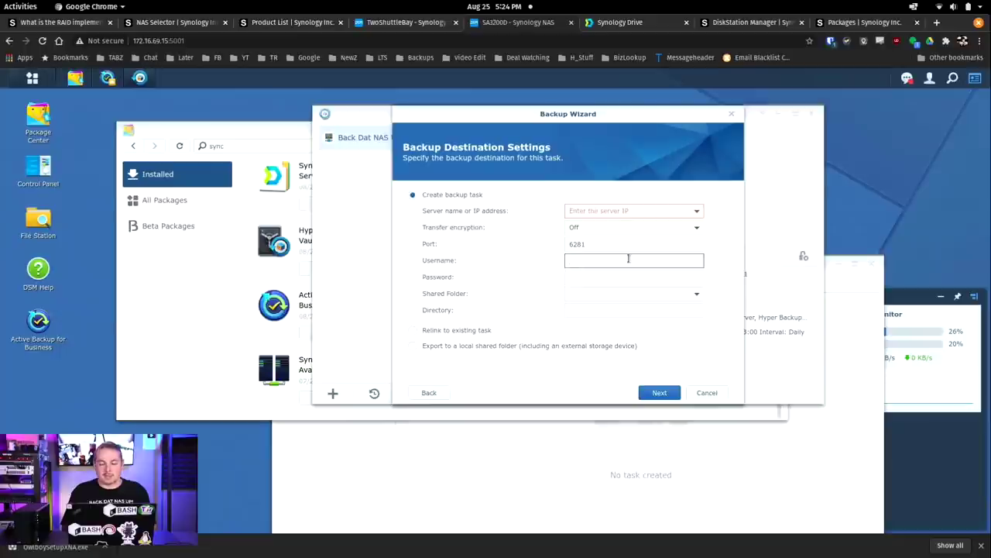
pyautogui.click(707, 392)
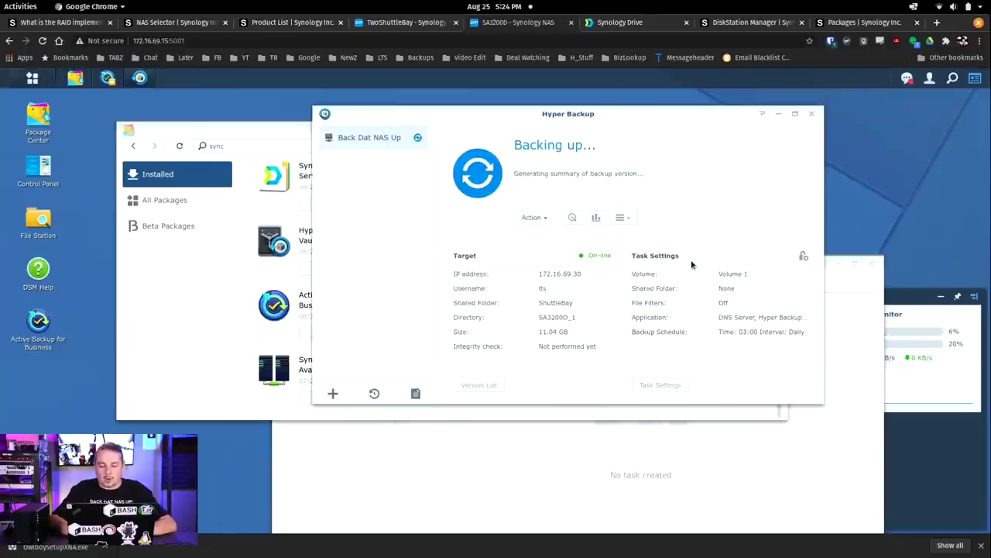
# Step: Restart the data backup task with remote NAS TwoShuttleBay and enter the account username
pyautogui.click(333, 394)
pyautogui.click(358, 360)
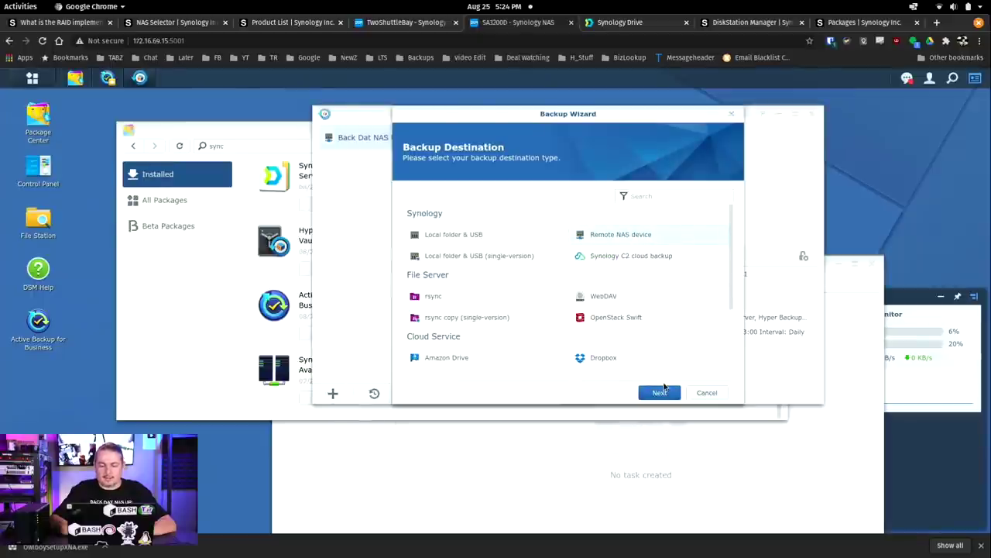
pyautogui.click(661, 391)
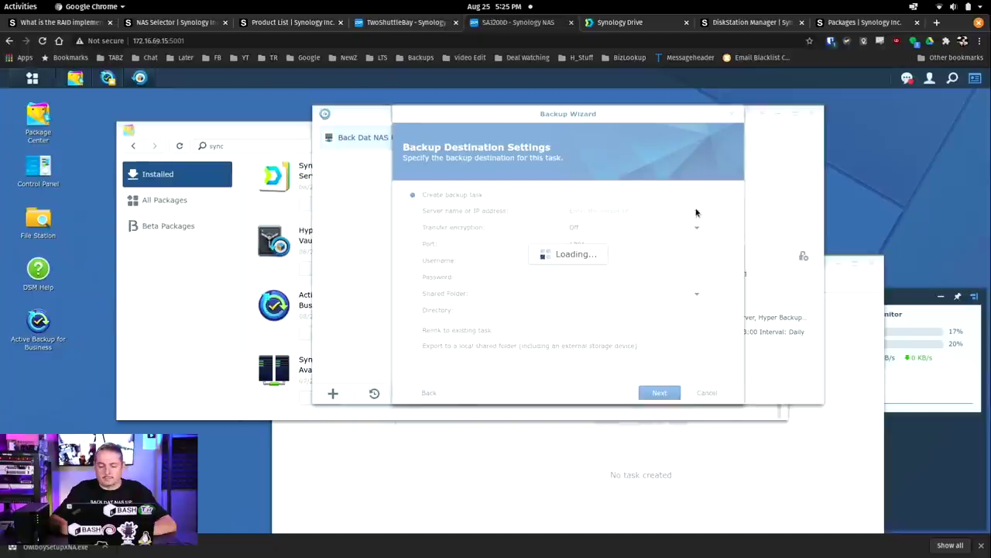
pyautogui.click(696, 211)
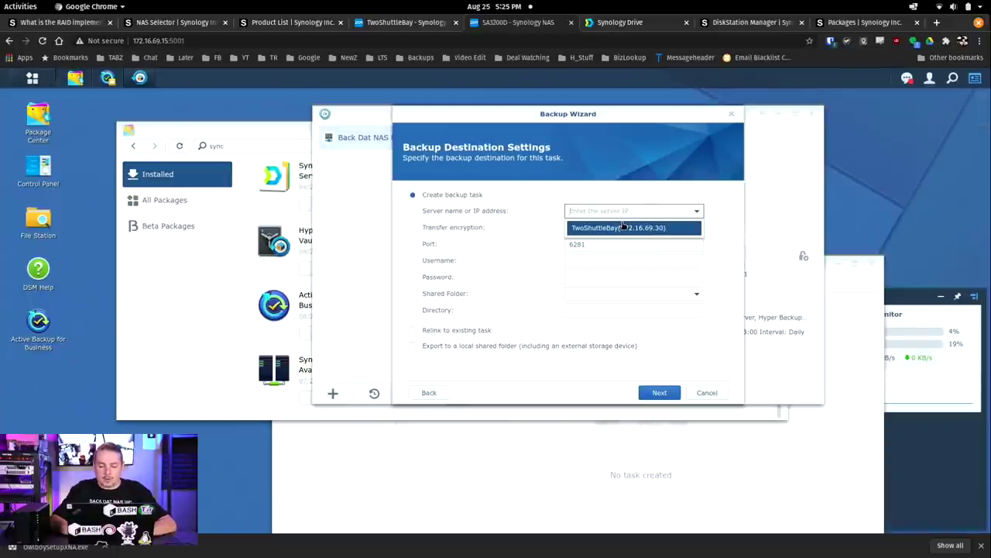
pyautogui.click(624, 227)
pyautogui.click(618, 261)
pyautogui.write('lts')
pyautogui.press('Tab')
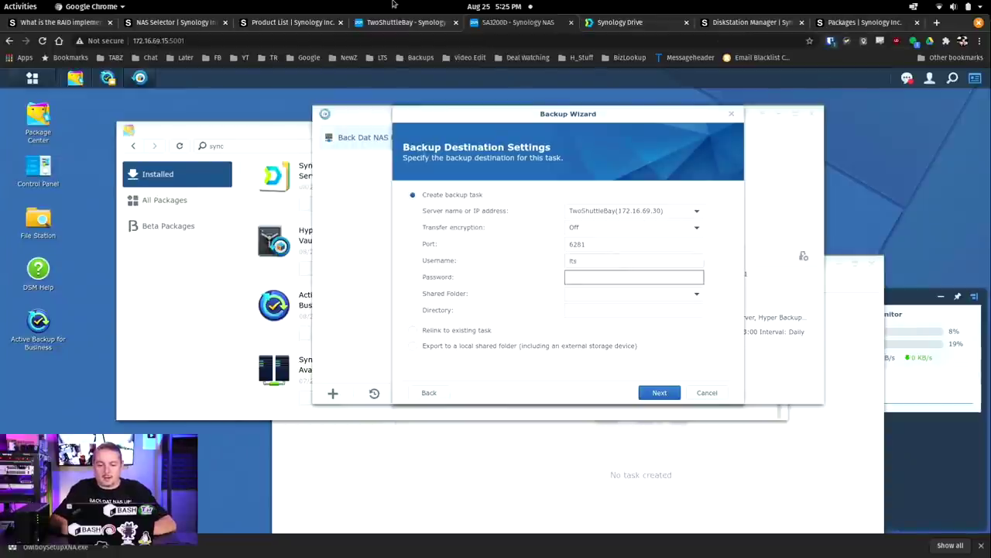
# Step: Copy the saved password from the browser's password manager into the wizard's password field
pyautogui.hotkey('ctrl', 'shift', 'Tab')
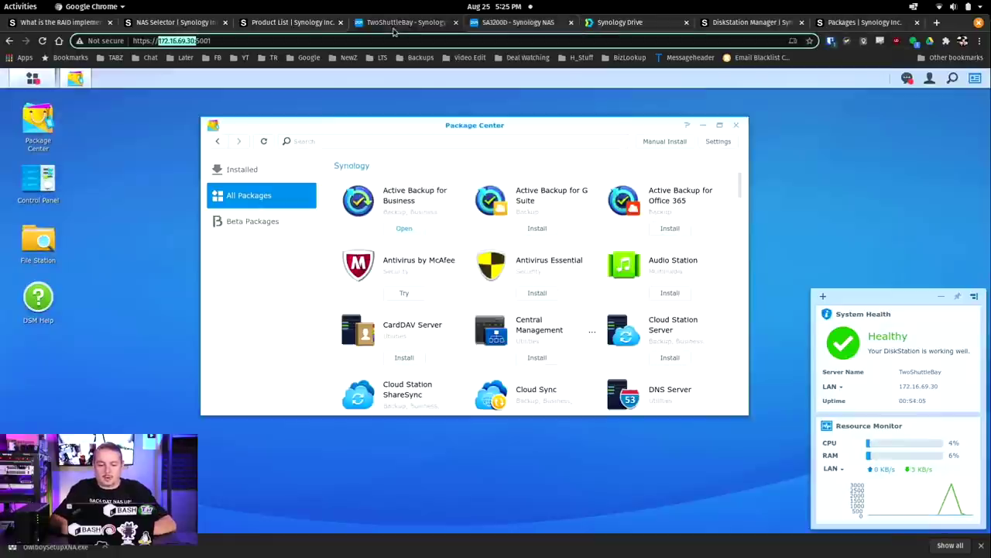
pyautogui.click(831, 41)
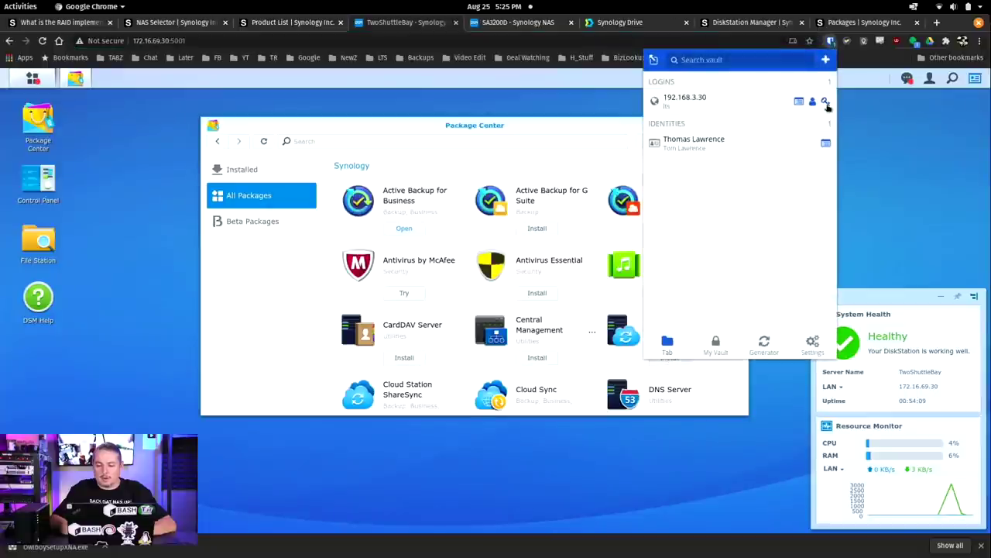
pyautogui.click(826, 102)
pyautogui.click(493, 23)
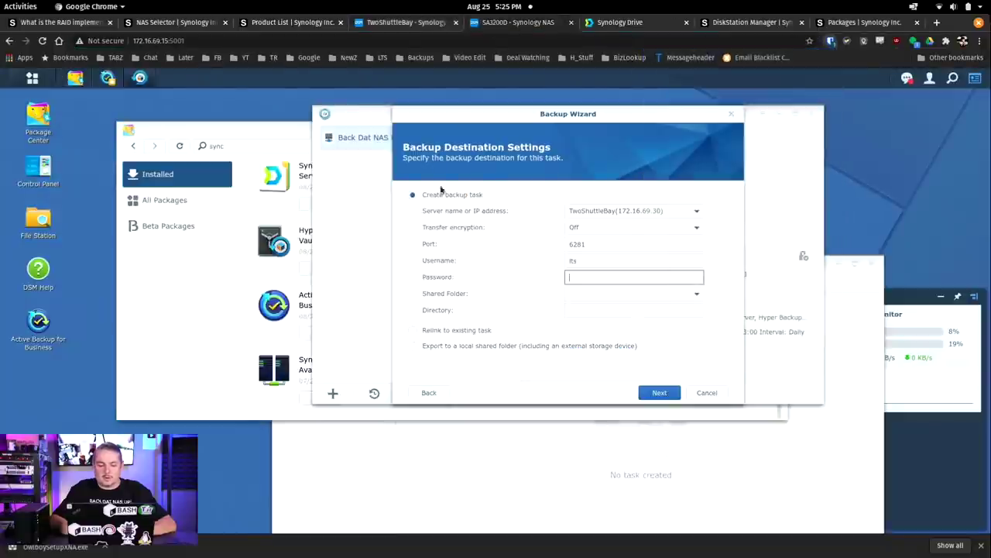
pyautogui.hotkey('ctrl', 'v')
# Step: Set shared folder ShuttleBay and directory YouTubeDemo, then proceed to folder selection
pyautogui.click(694, 293)
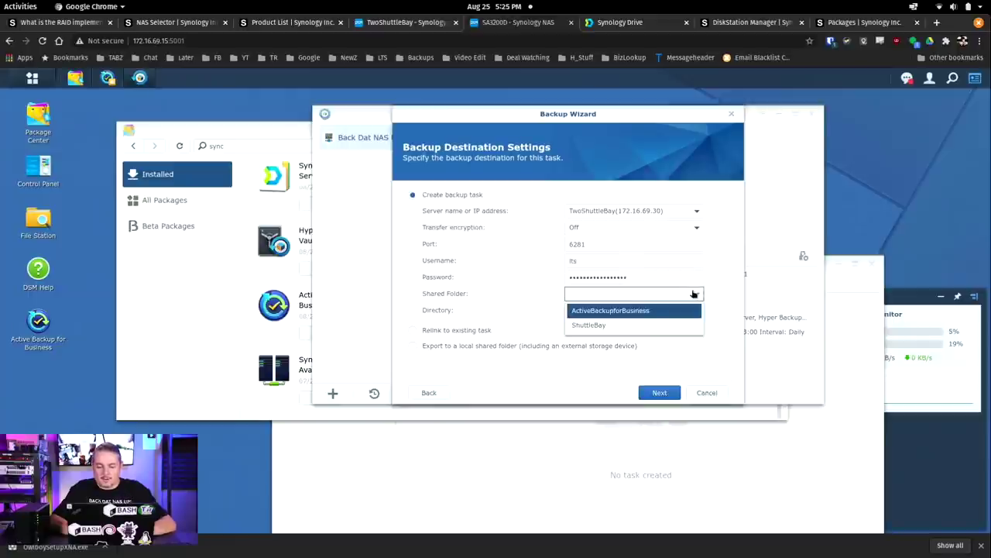
pyautogui.click(639, 326)
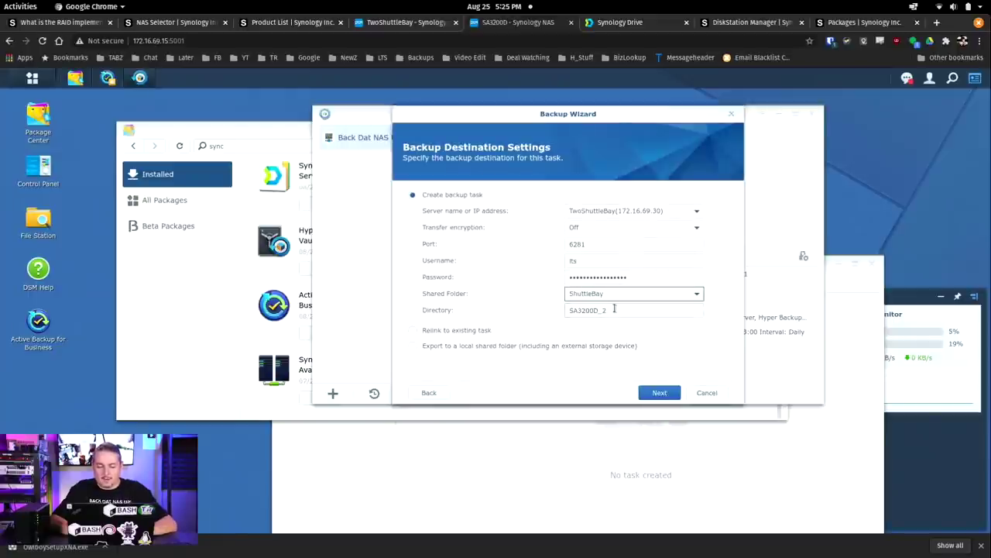
pyautogui.doubleClick(614, 308)
pyautogui.write('YouT')
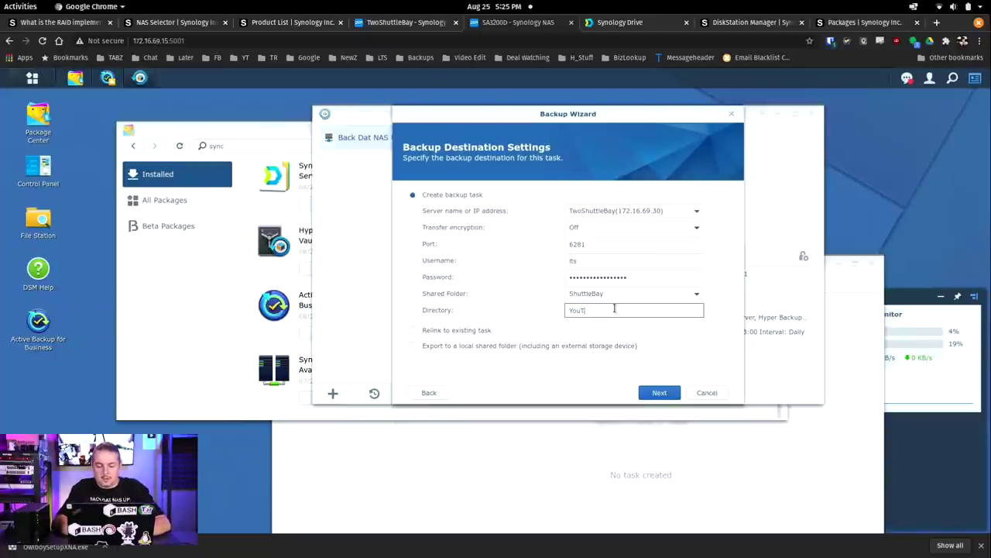
pyautogui.write('ubeDemo')
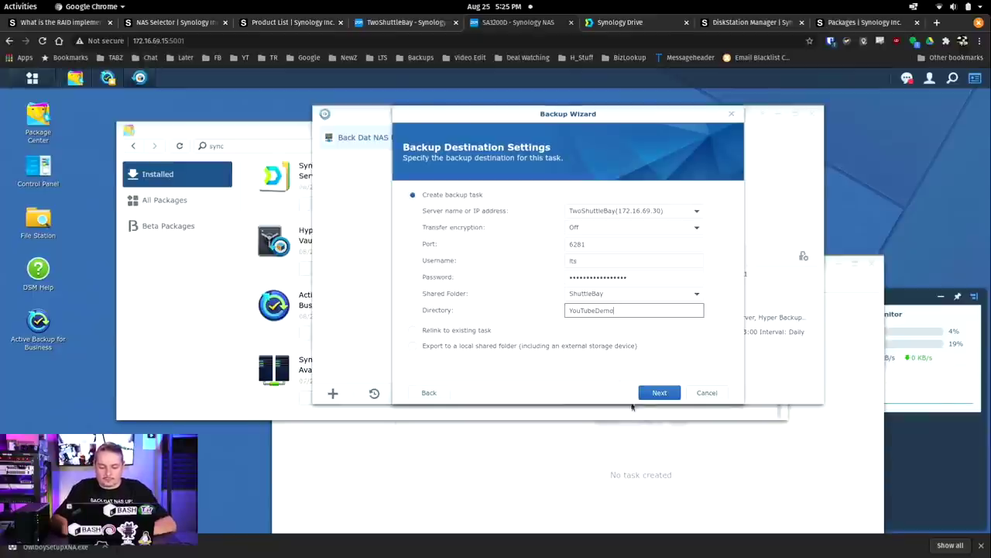
pyautogui.click(661, 393)
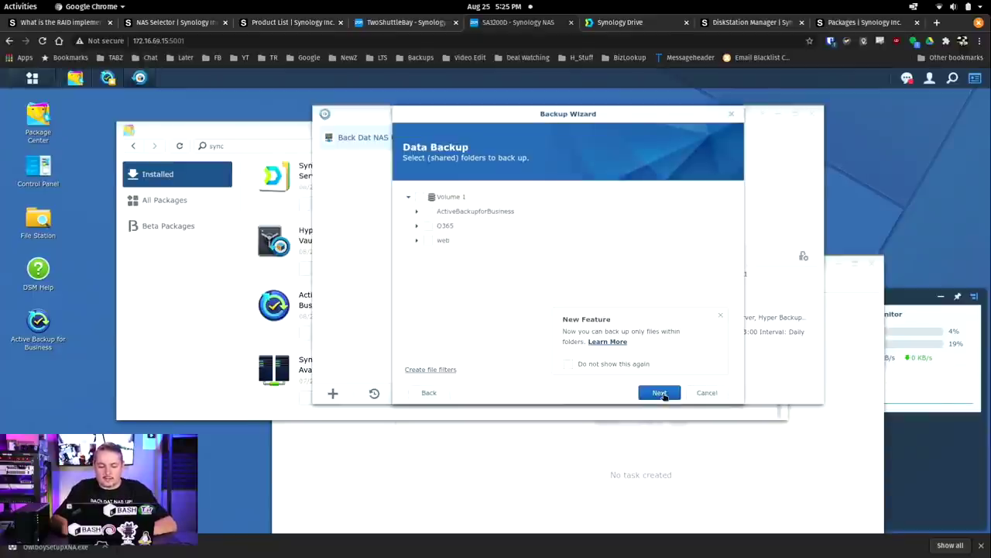
# Step: Include all of Volume 1 and all applications in the backup
pyautogui.click(421, 198)
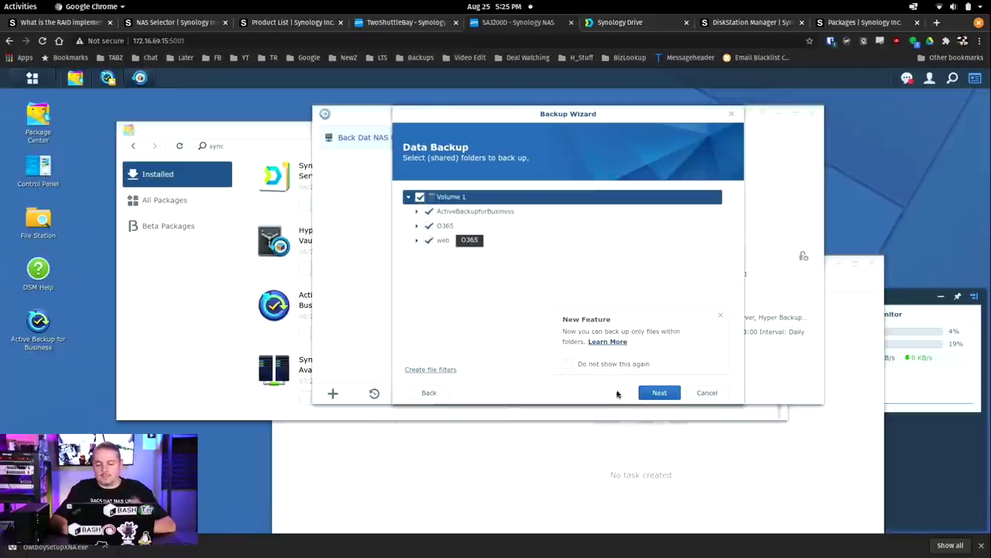
pyautogui.click(659, 393)
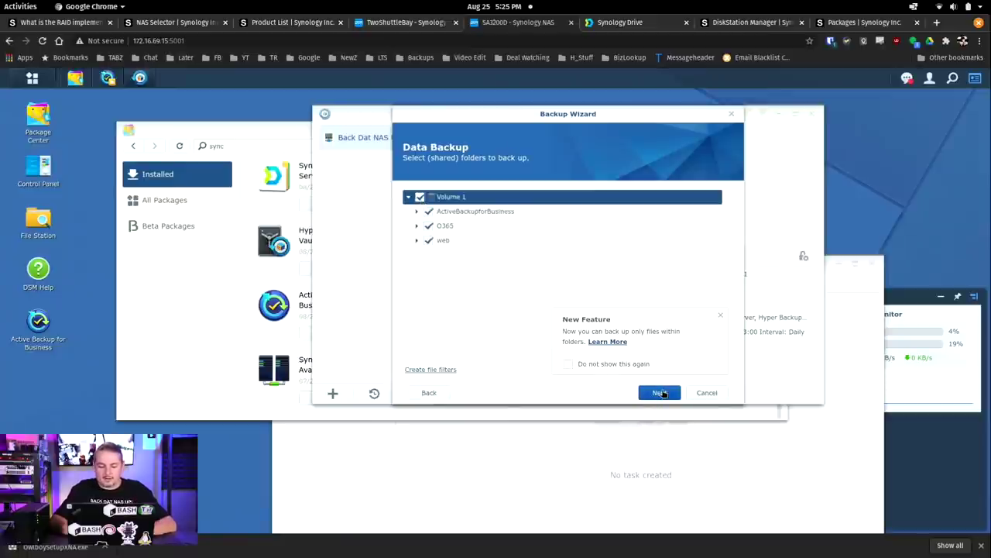
pyautogui.click(415, 195)
pyautogui.click(659, 393)
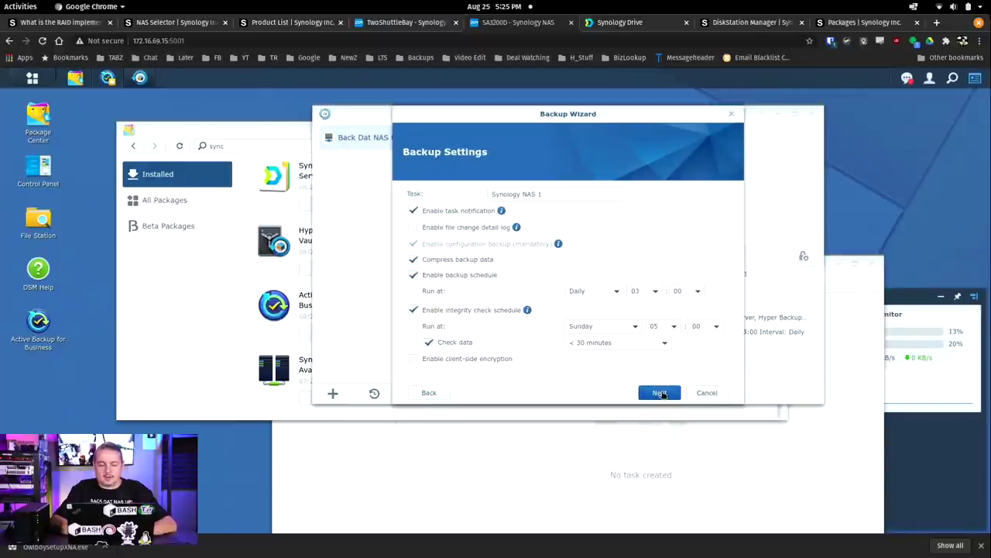
# Step: Name the task 'Back Dat NAS Up Too', apply without rotation, and decline backing up now
pyautogui.click(567, 192)
pyautogui.hotkey('ctrl', 'a')
pyautogui.write('Back')
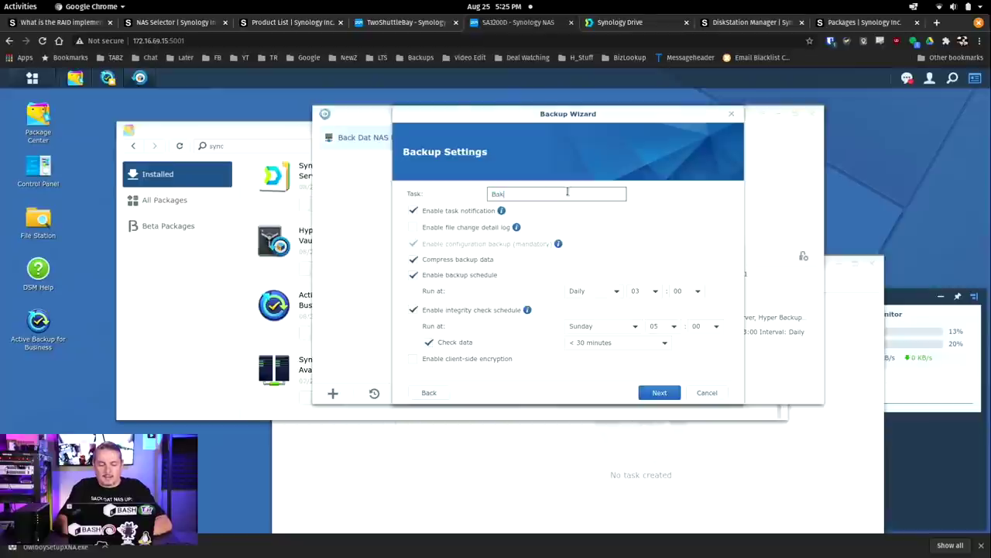
pyautogui.write(' Dat NAS Up ')
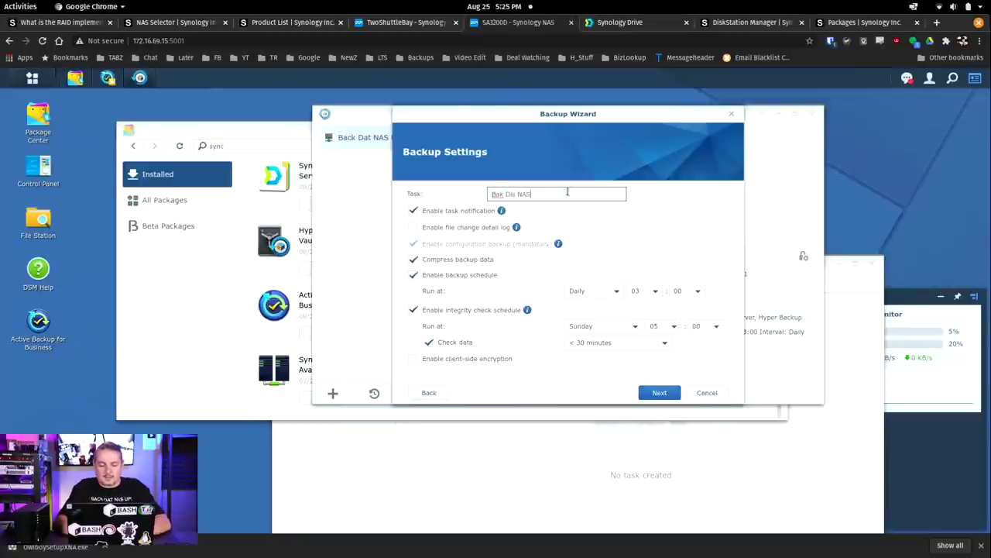
pyautogui.write('Too')
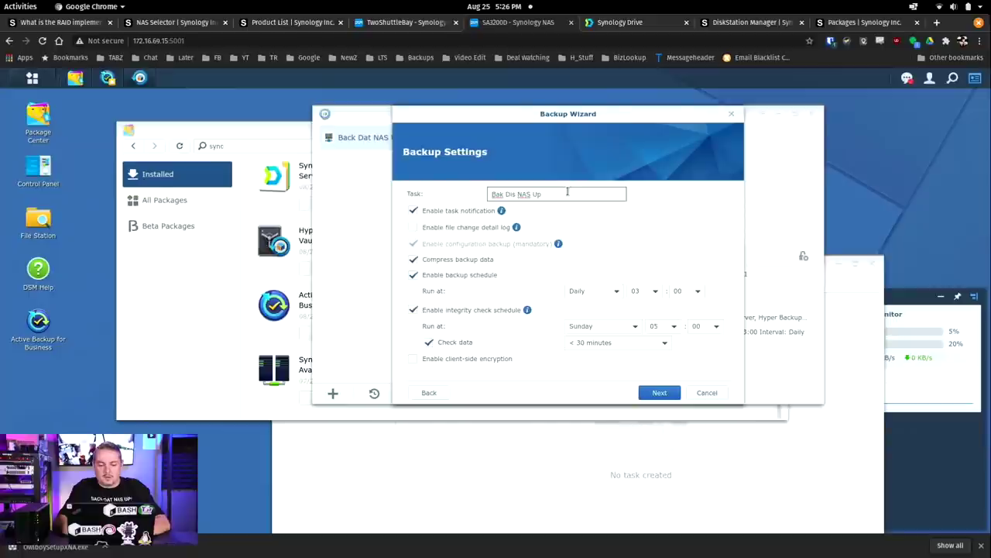
pyautogui.click(659, 393)
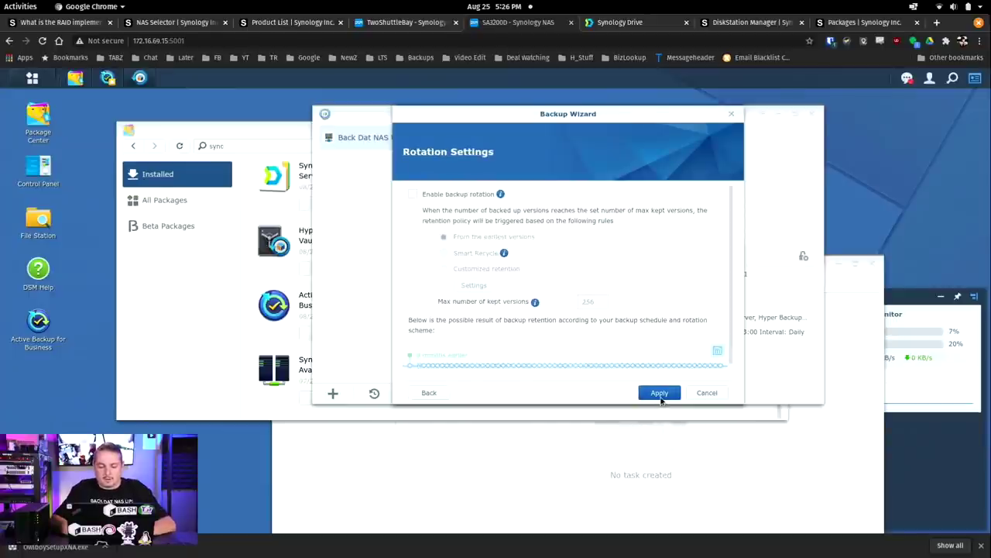
pyautogui.click(661, 394)
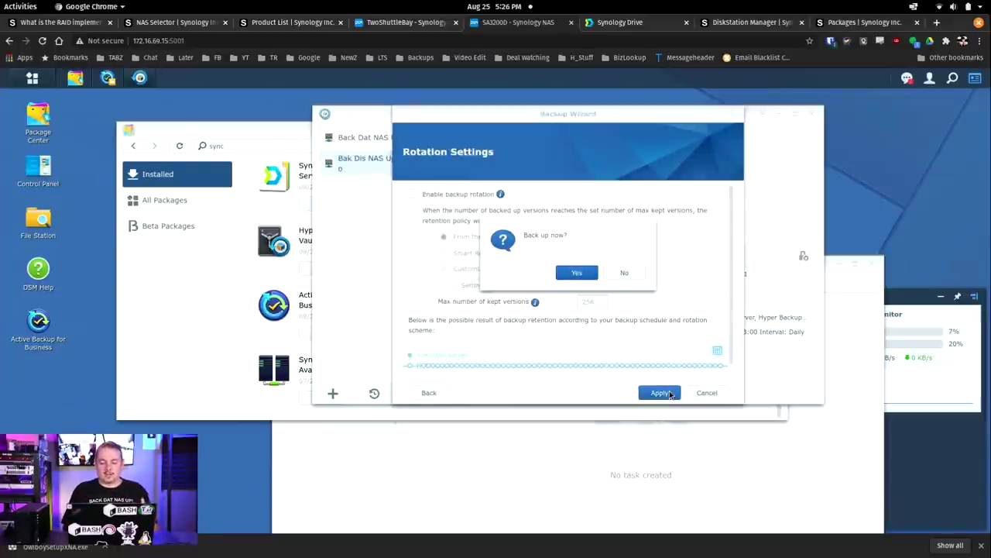
pyautogui.click(623, 273)
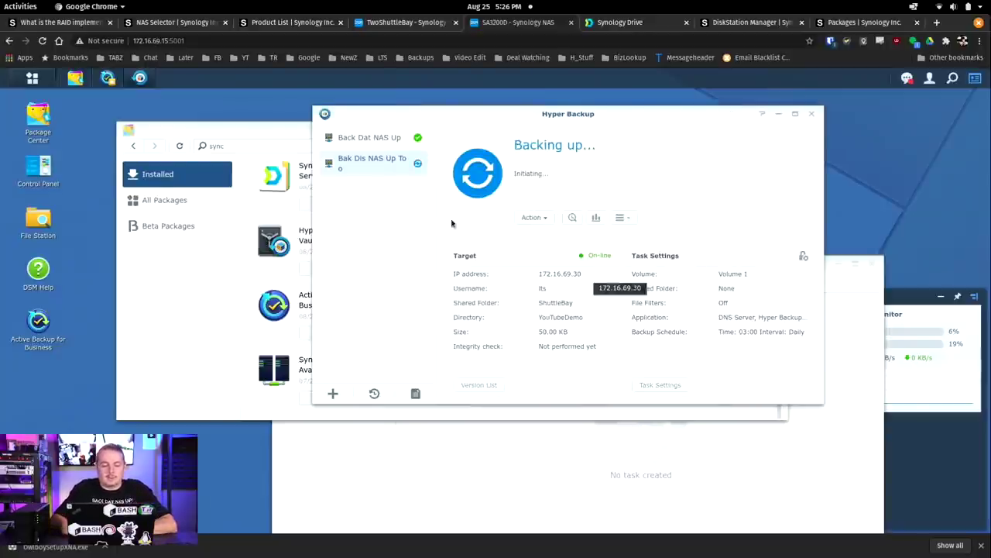
pyautogui.click(382, 140)
pyautogui.click(374, 158)
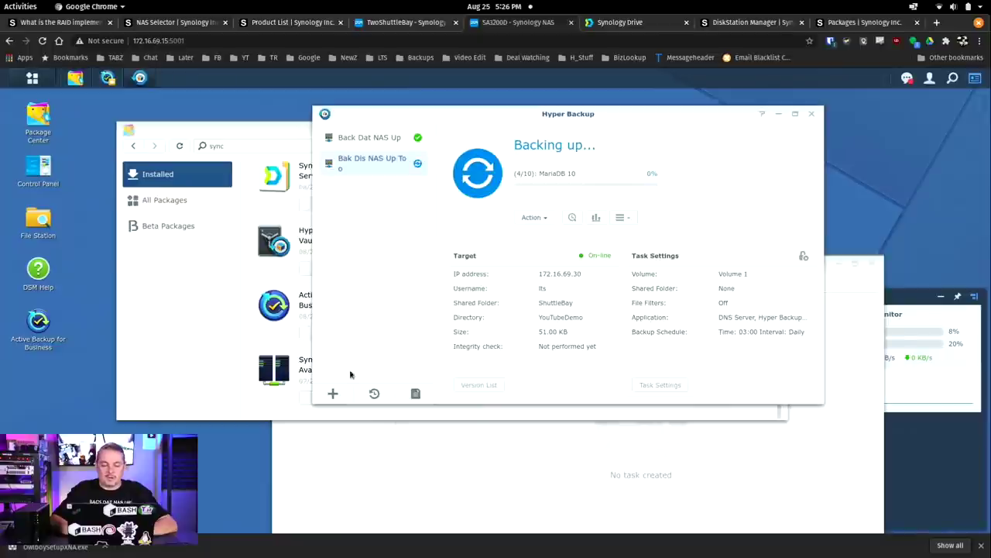
pyautogui.click(333, 394)
pyautogui.click(379, 359)
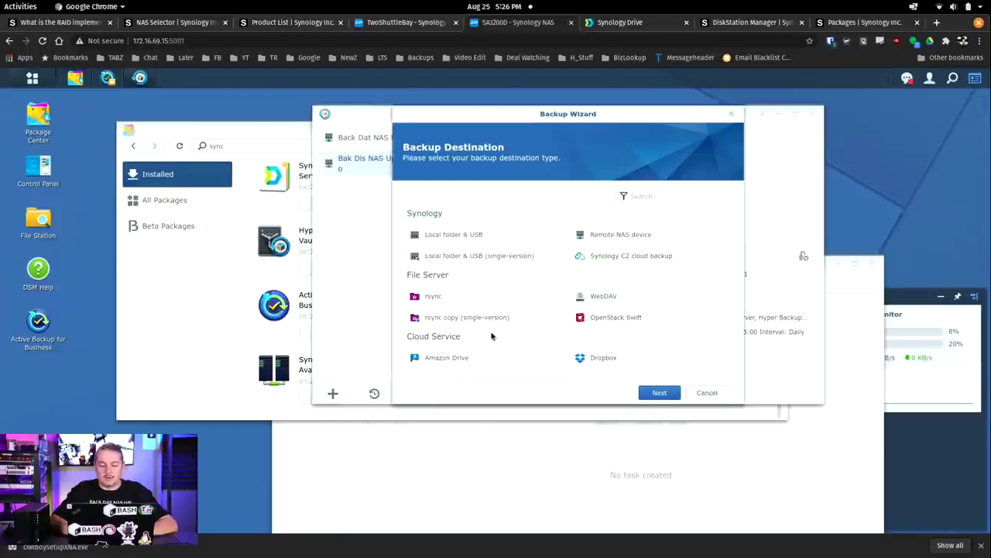
pyautogui.scroll(-3, 594, 283)
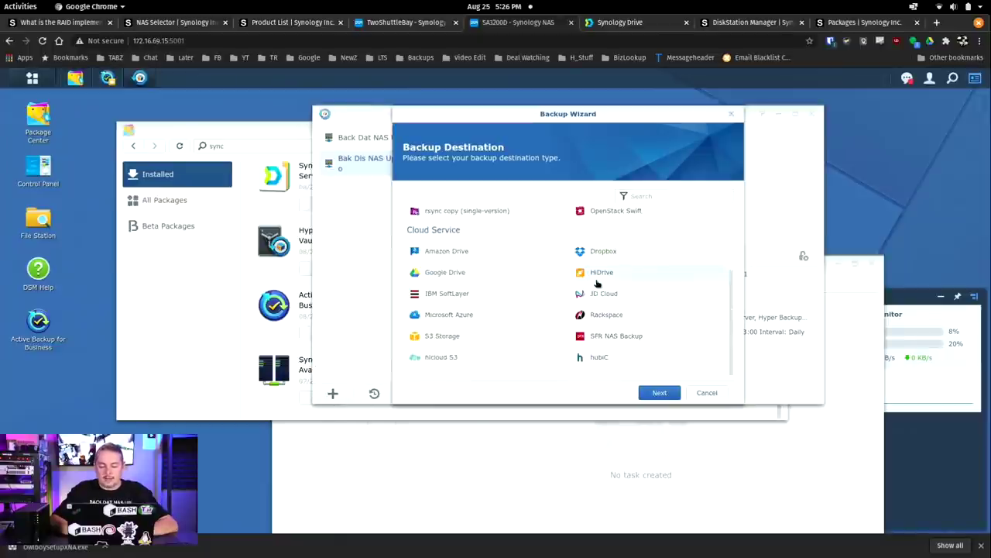
pyautogui.click(470, 341)
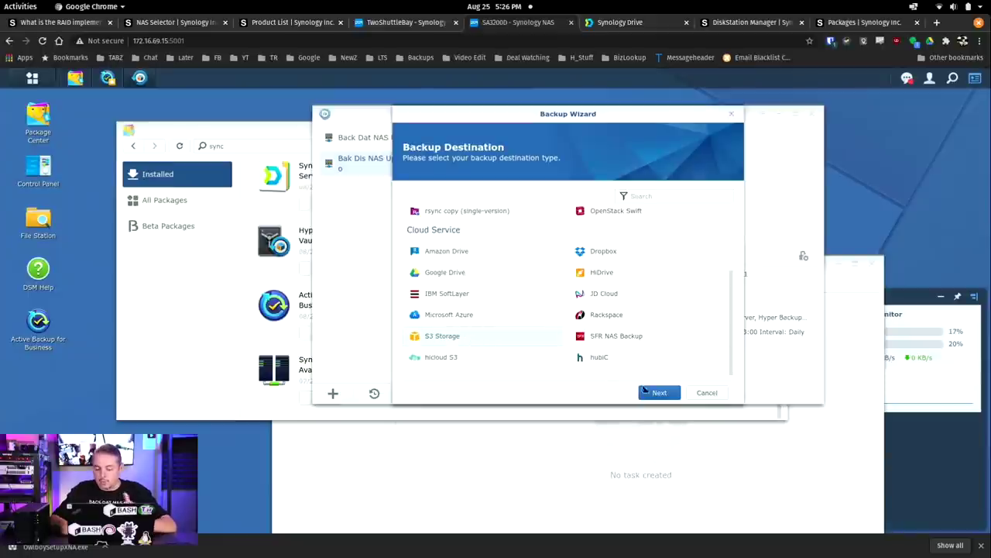
pyautogui.click(657, 392)
pyautogui.click(600, 215)
pyautogui.click(626, 258)
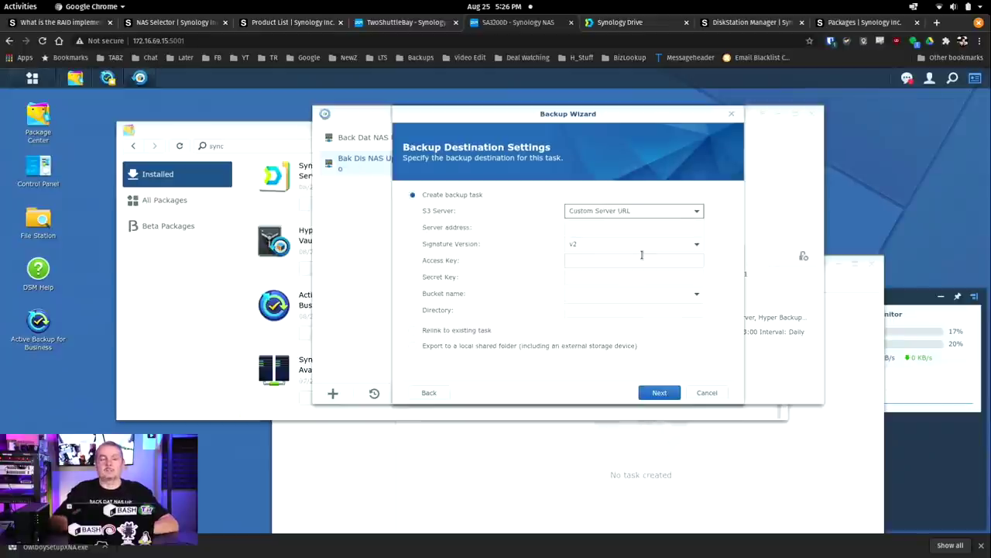
pyautogui.click(621, 215)
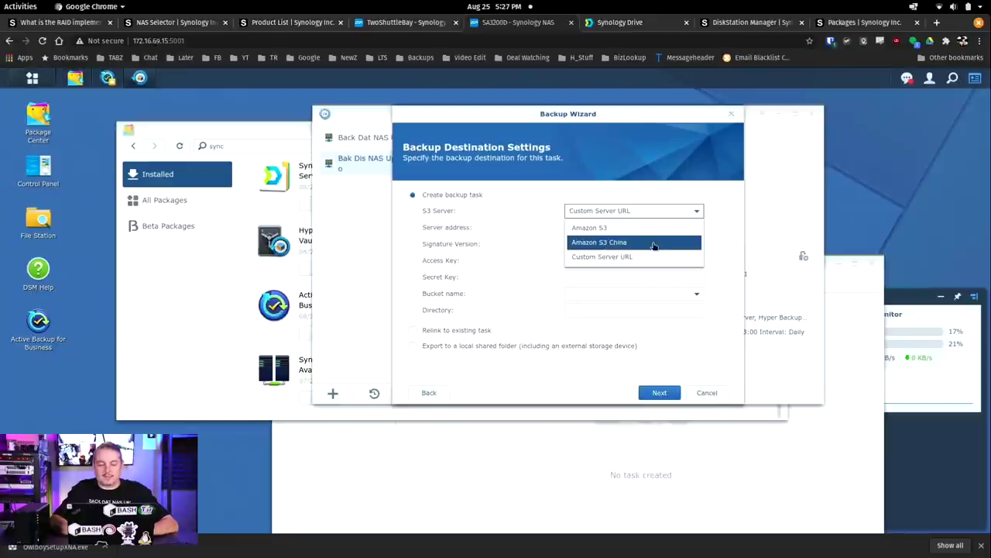
pyautogui.click(634, 243)
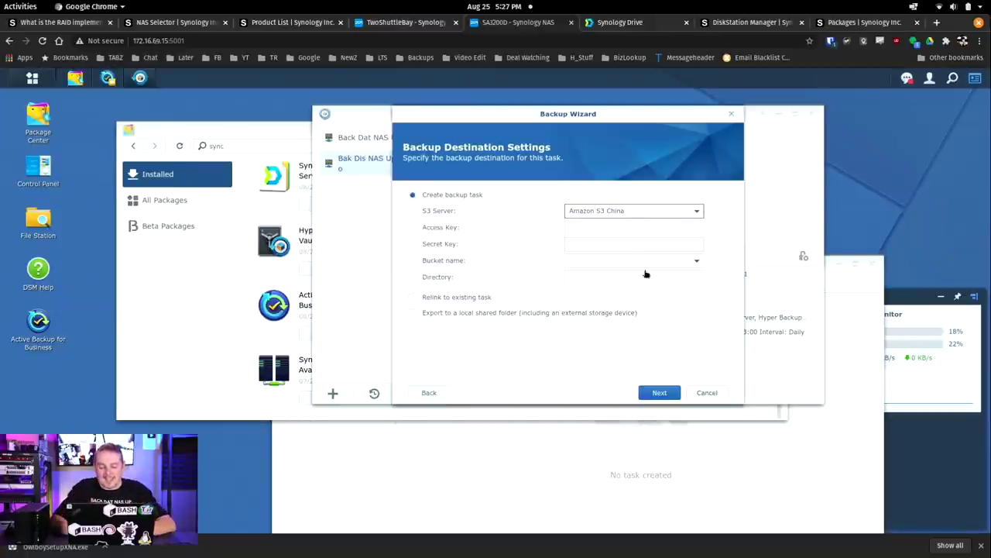
pyautogui.click(711, 394)
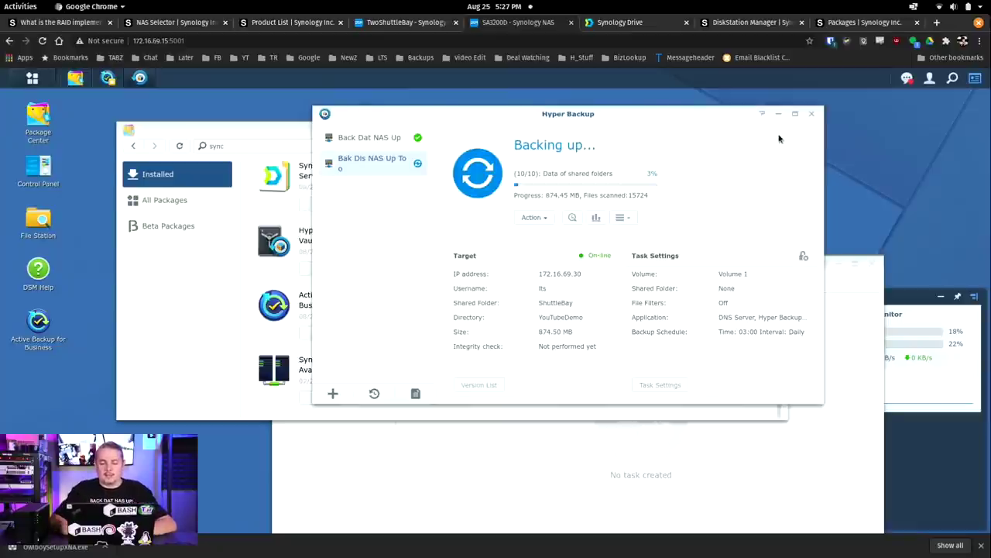
pyautogui.moveTo(615, 118); pyautogui.dragTo(673, 152)
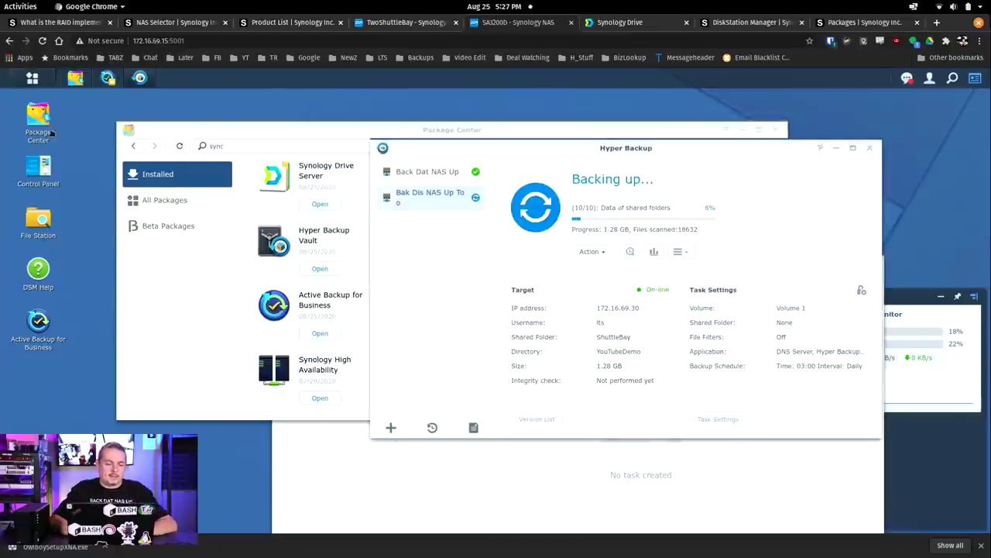
pyautogui.click(33, 78)
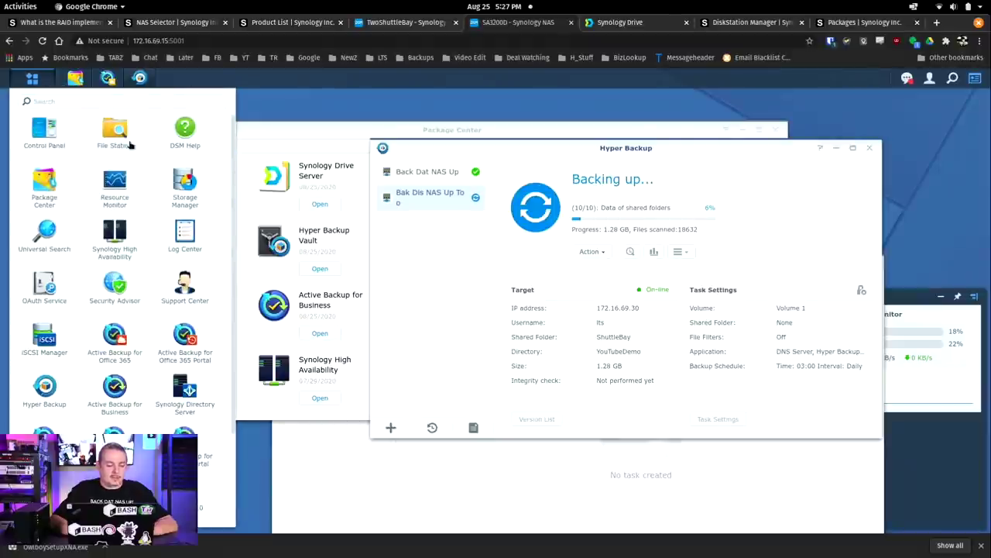
pyautogui.click(129, 145)
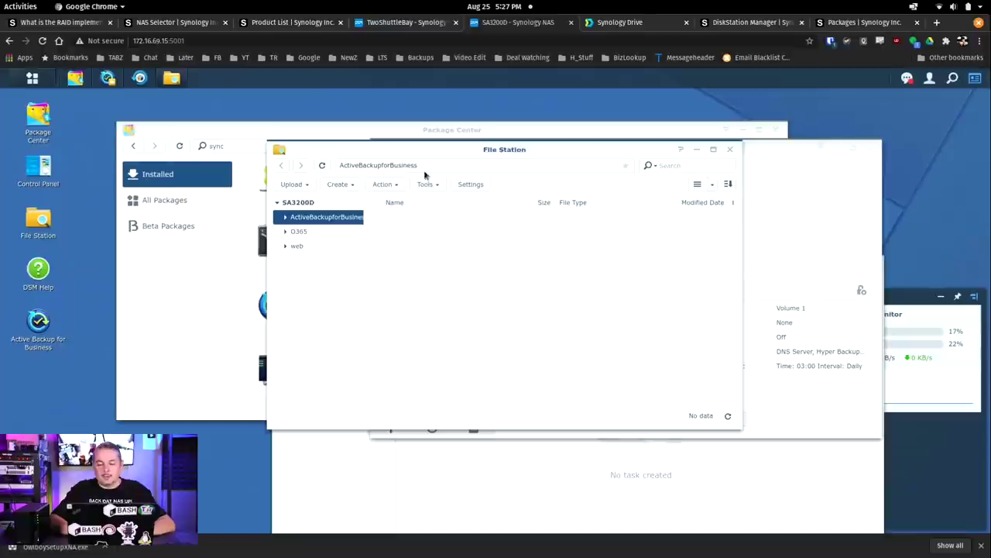
pyautogui.click(730, 149)
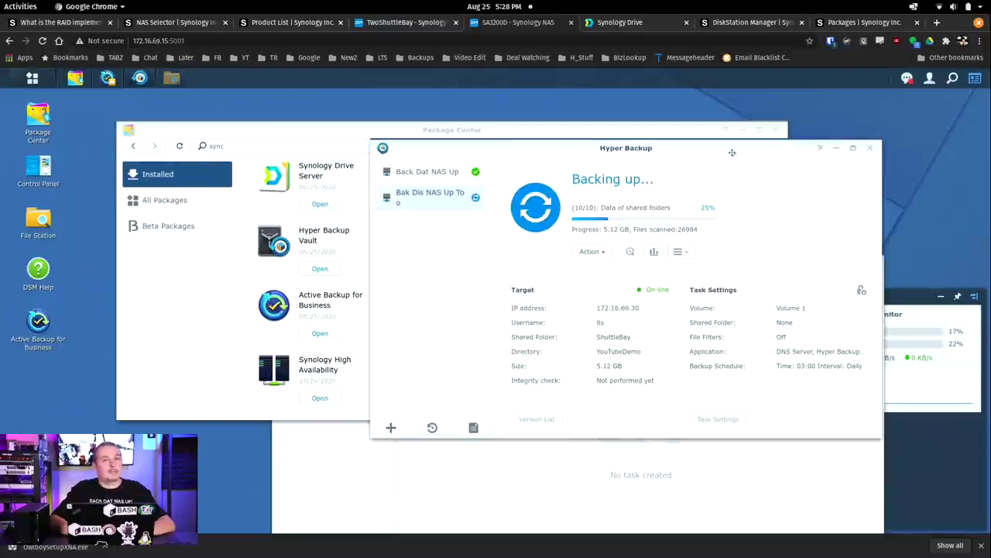
# Step: Launch Synology Directory Server and view its Domain Policy: 42-day password age, 7-character minimum
pyautogui.click(691, 134)
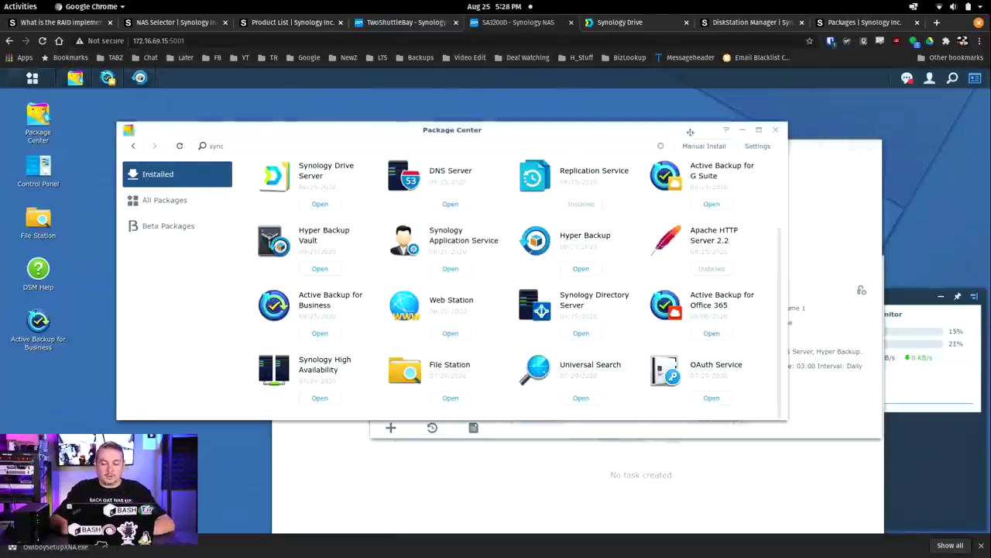
pyautogui.click(547, 149)
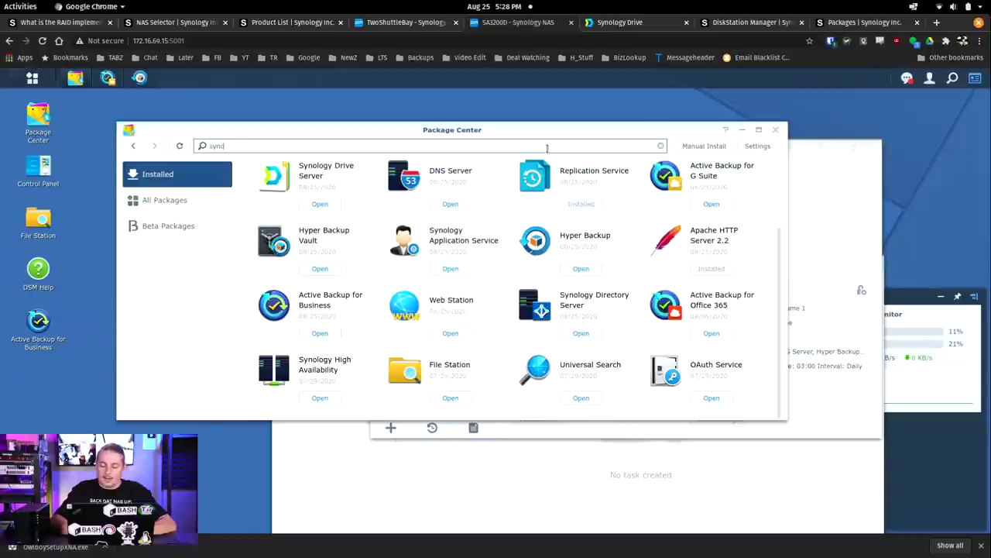
pyautogui.click(591, 339)
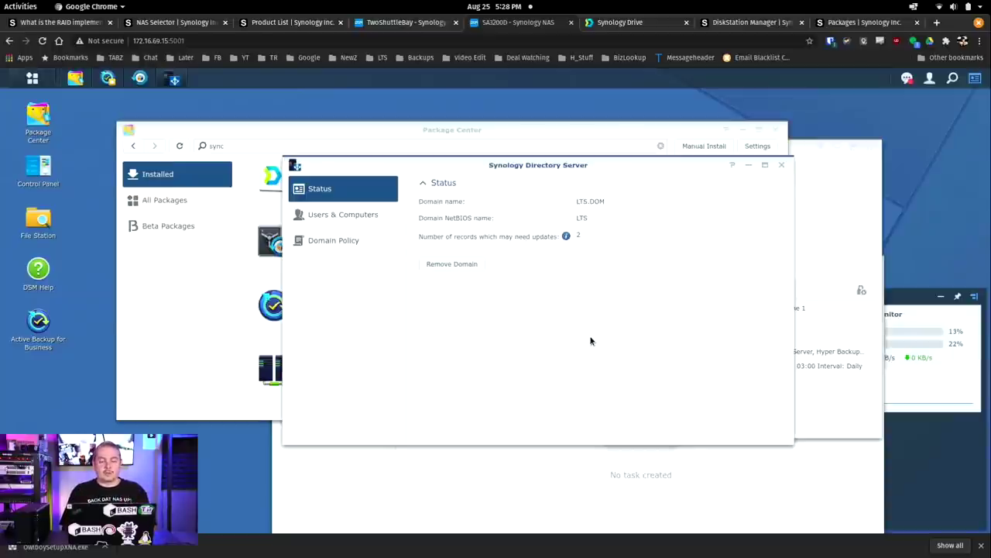
pyautogui.click(339, 237)
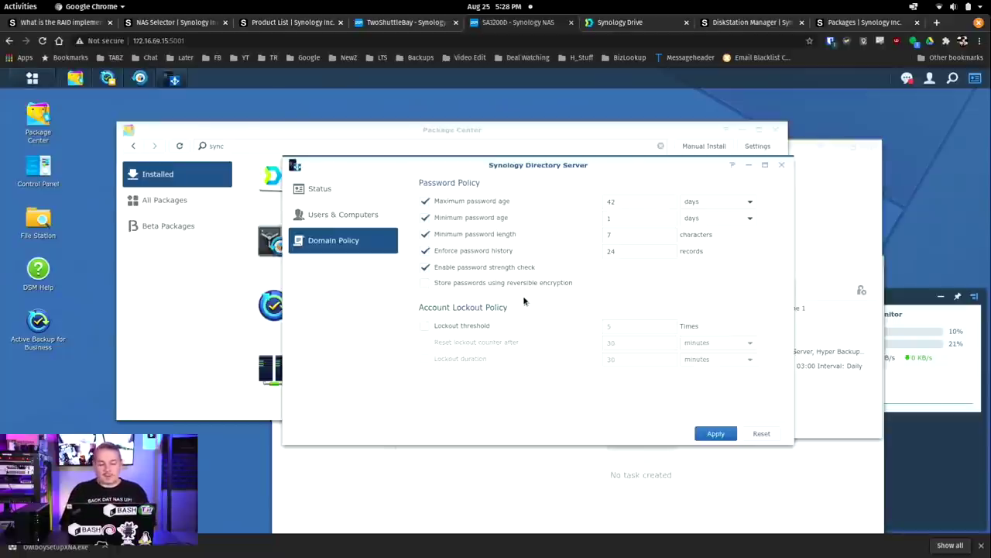
# Step: Show the LTS.DOM domain's Users container under Users & Computers
pyautogui.click(344, 220)
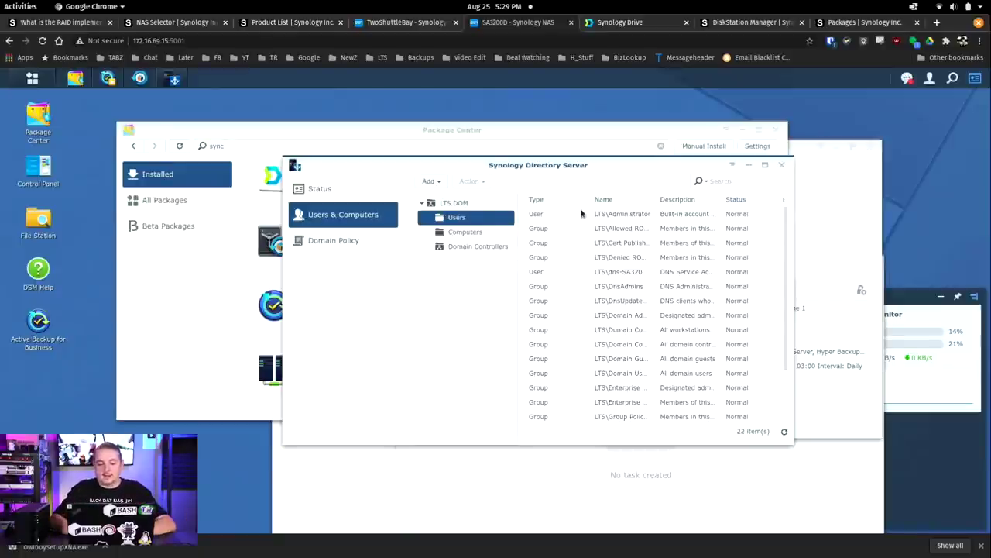
# Step: Close the Synology Directory Server window
pyautogui.click(782, 165)
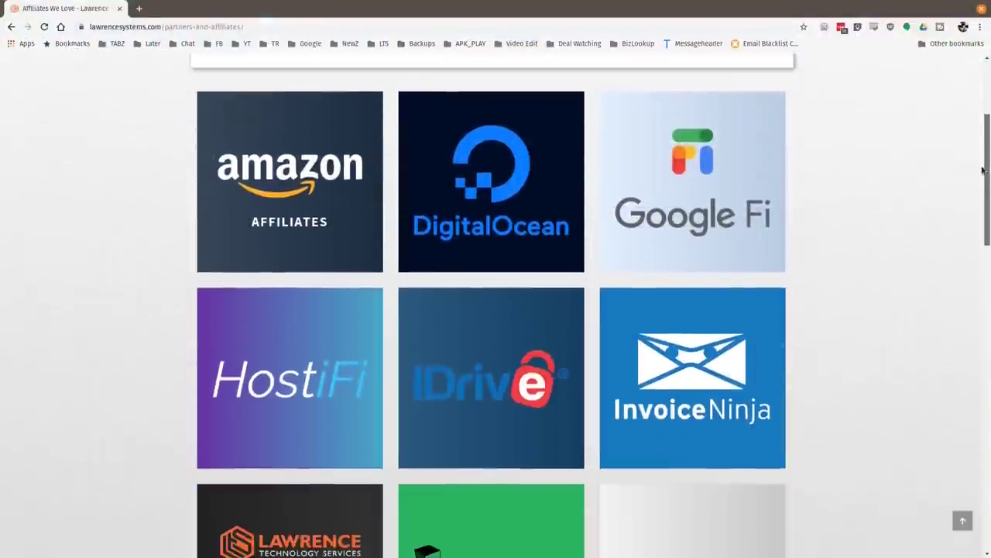
pyautogui.scroll(-5, 979, 202)
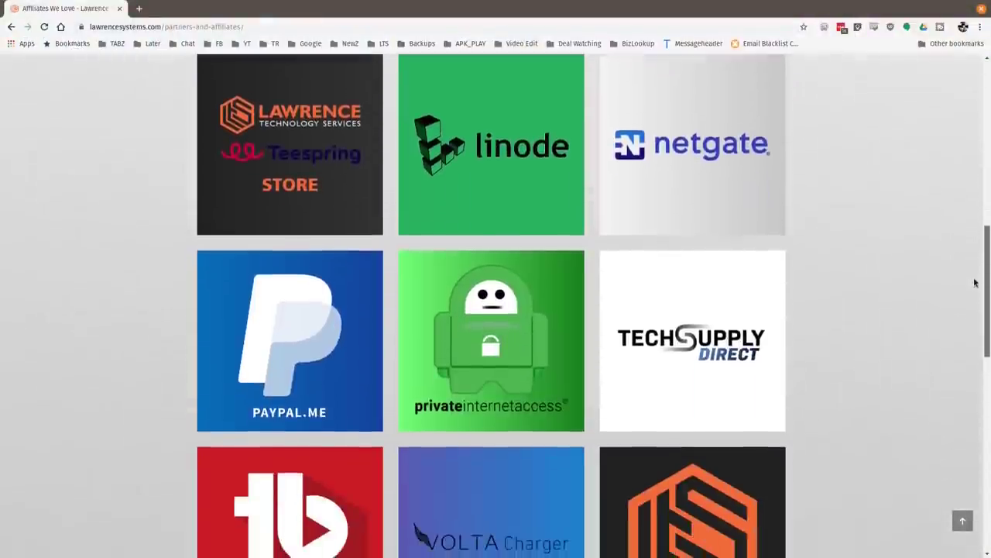